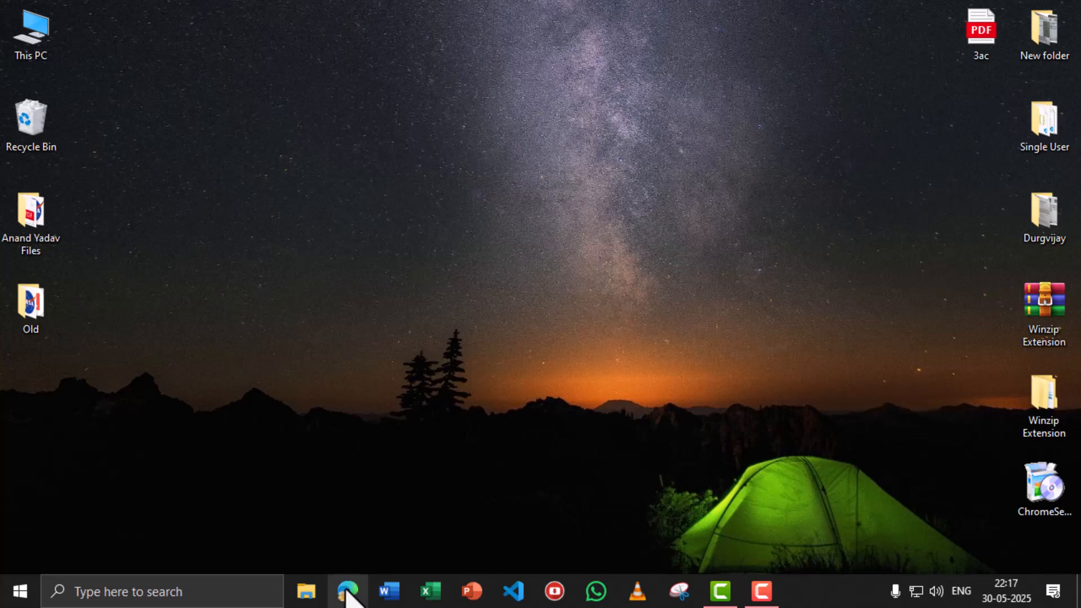
- Search Google in Edge for 'ravi computer point' from the address-bar suggestion
{"action": "left_click", "coordinate": [348, 591]}
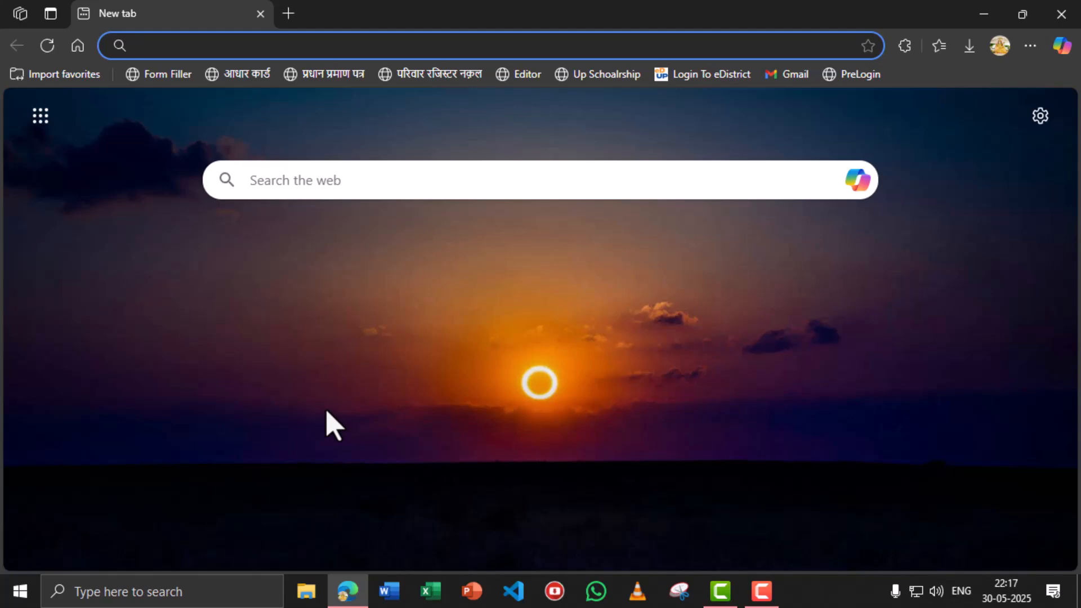
{"action": "type", "text": "ravi computer point"}
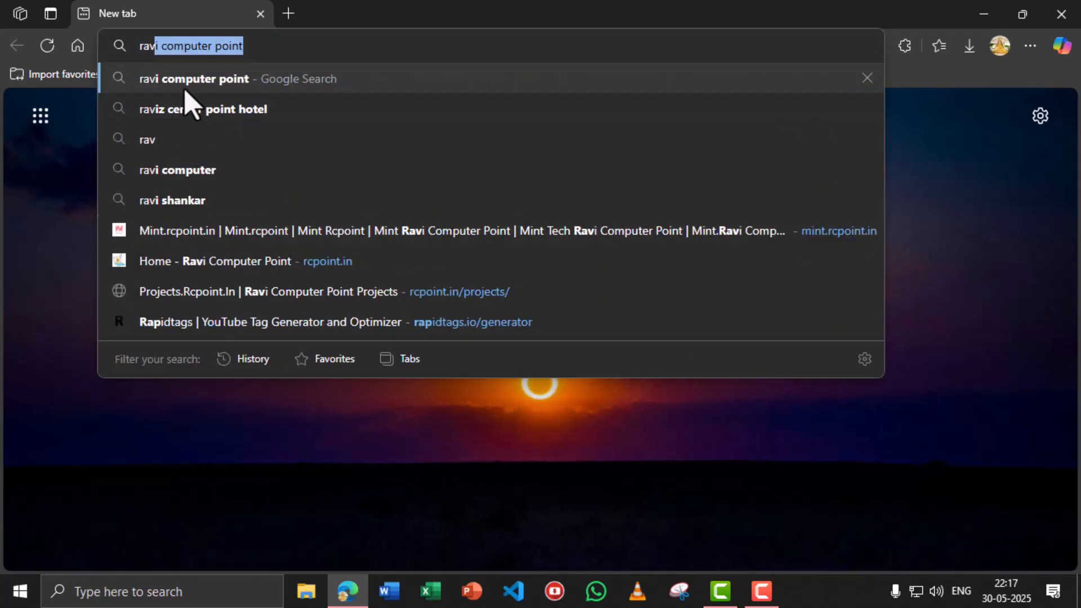
{"action": "left_click", "coordinate": [186, 89]}
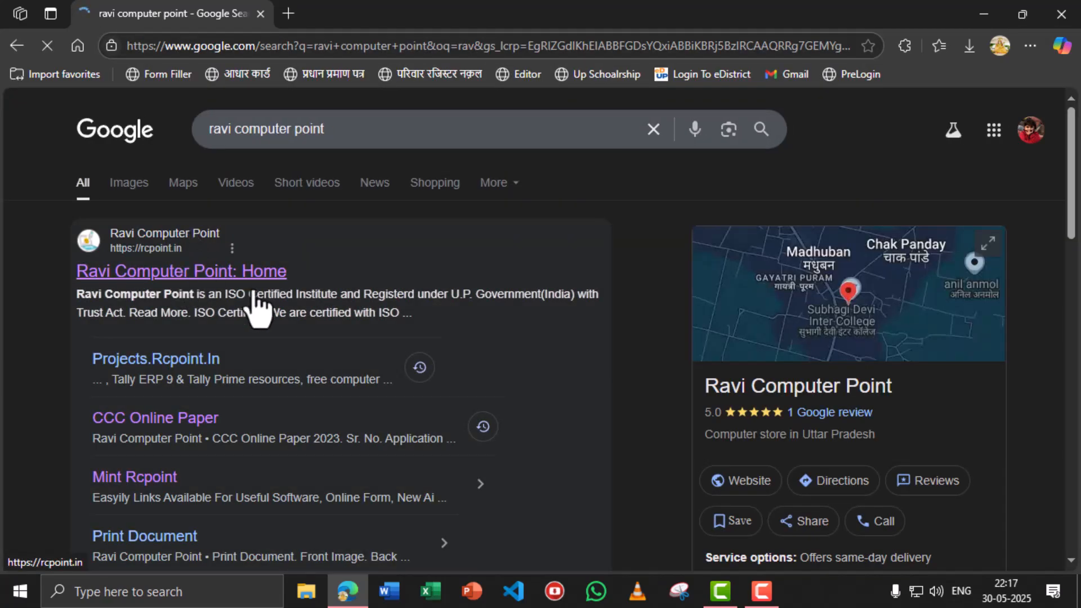
- Go to the rcpoint.in site and its Free Projects page
{"action": "left_click", "coordinate": [142, 275]}
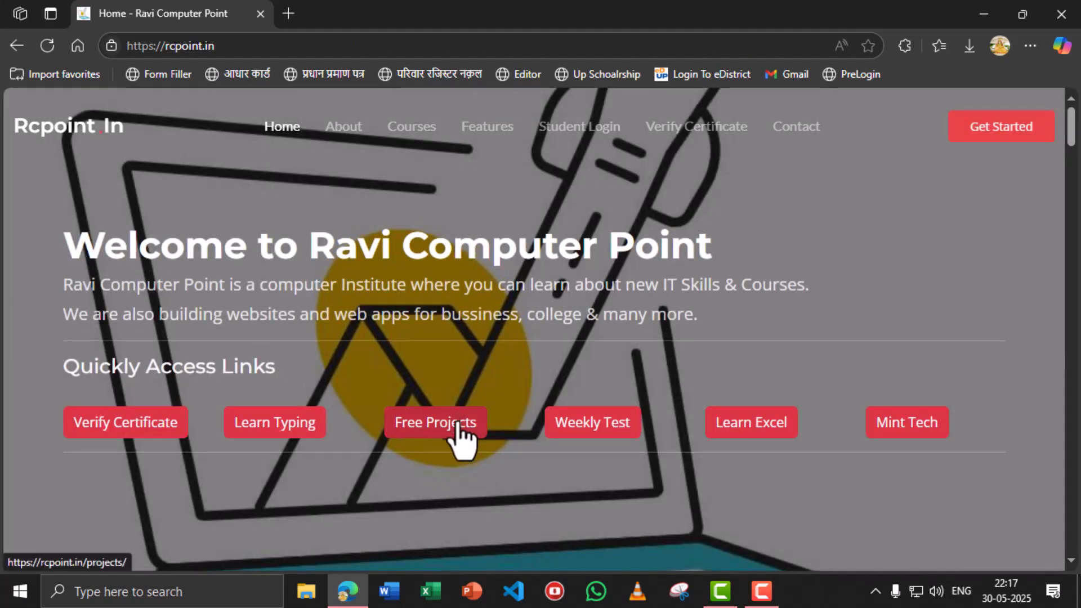
{"action": "left_click", "coordinate": [458, 428]}
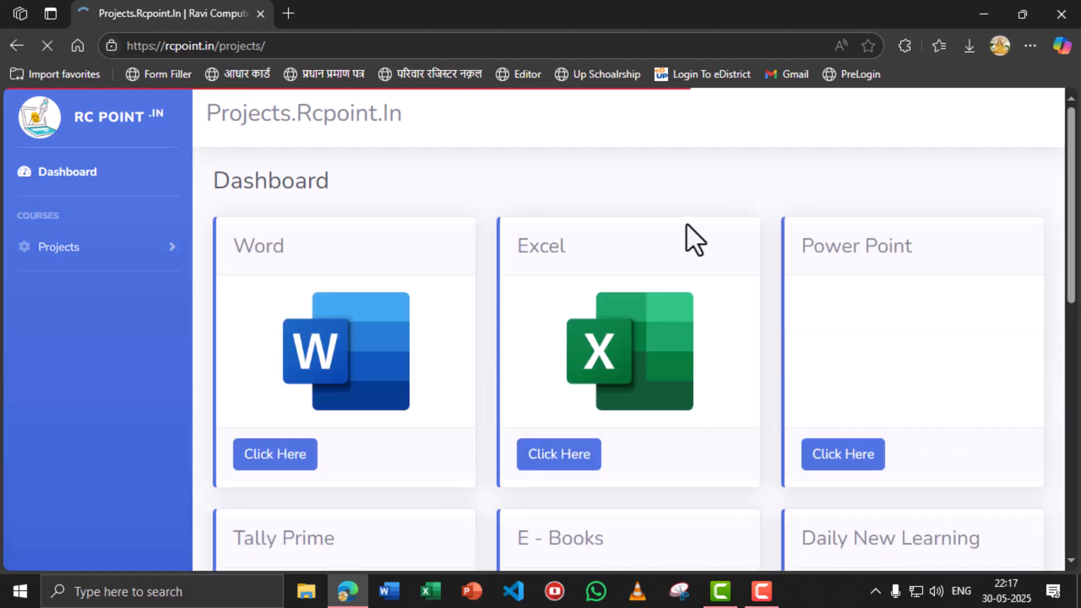
{"action": "scroll", "coordinate": [738, 228], "scroll_direction": "down", "scroll_amount": 2}
{"action": "scroll", "coordinate": [738, 226], "scroll_direction": "down", "scroll_amount": 10}
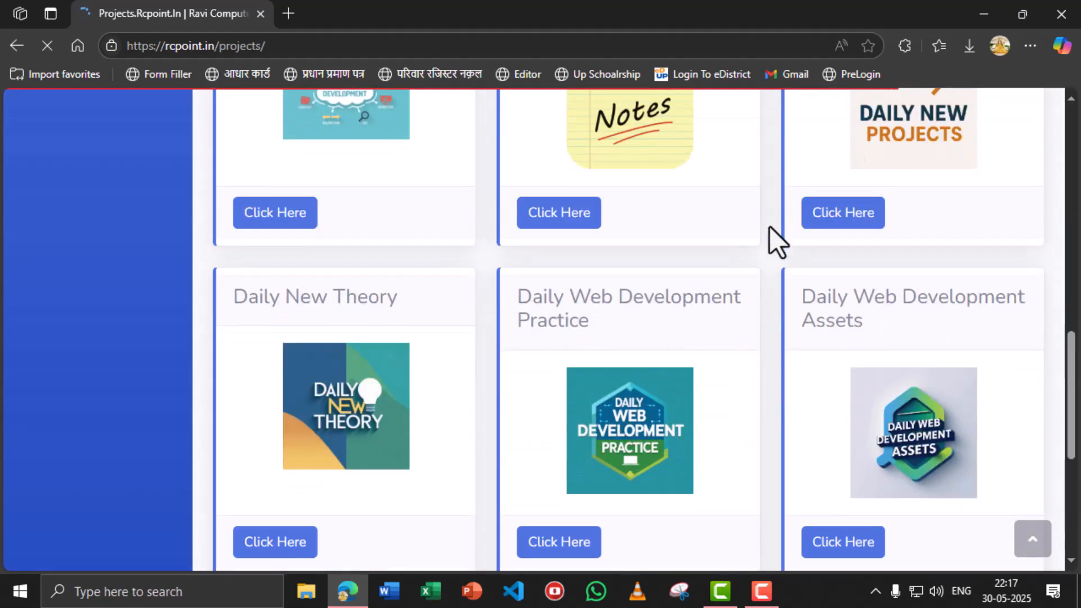
{"action": "scroll", "coordinate": [770, 226], "scroll_direction": "up", "scroll_amount": 2}
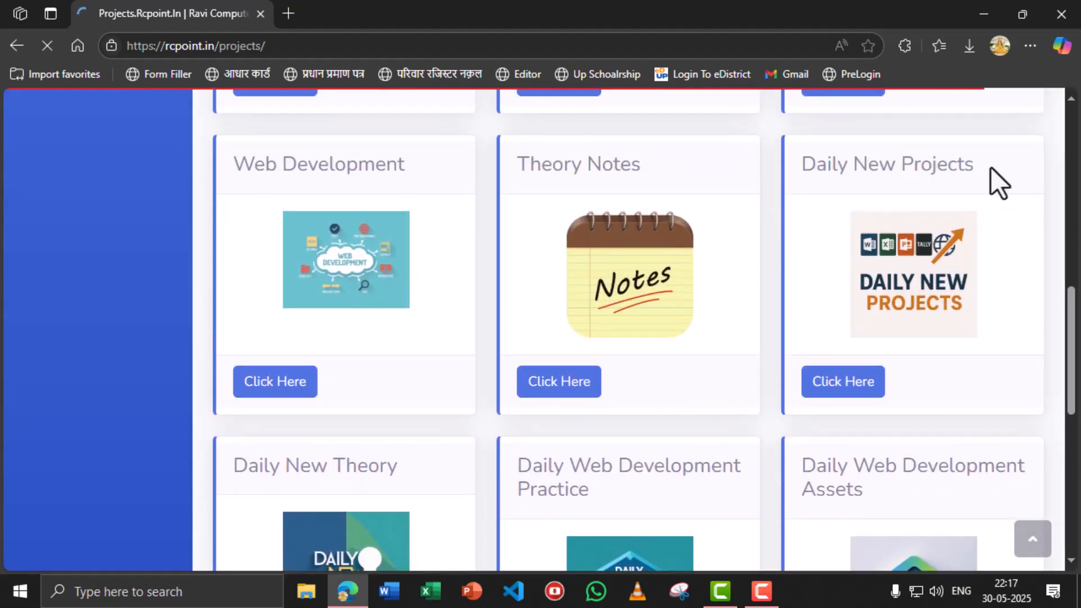
- Open the 16 May 2025 Daily New Projects PDF and view its Tally transaction list
{"action": "left_click", "coordinate": [847, 386]}
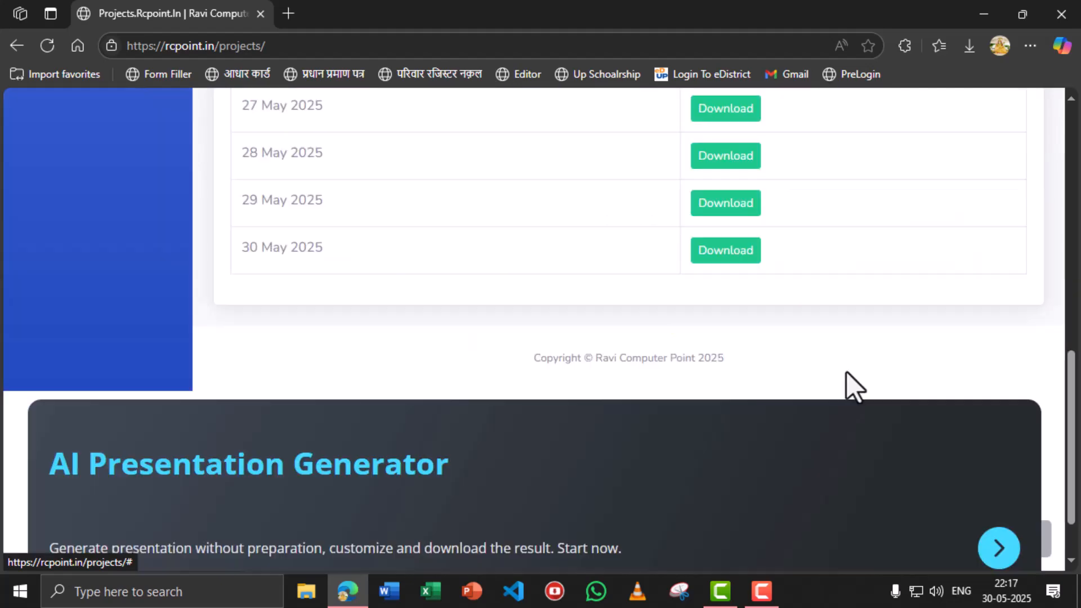
{"action": "scroll", "coordinate": [589, 256], "scroll_direction": "up", "scroll_amount": 2}
{"action": "scroll", "coordinate": [589, 256], "scroll_direction": "up", "scroll_amount": 8}
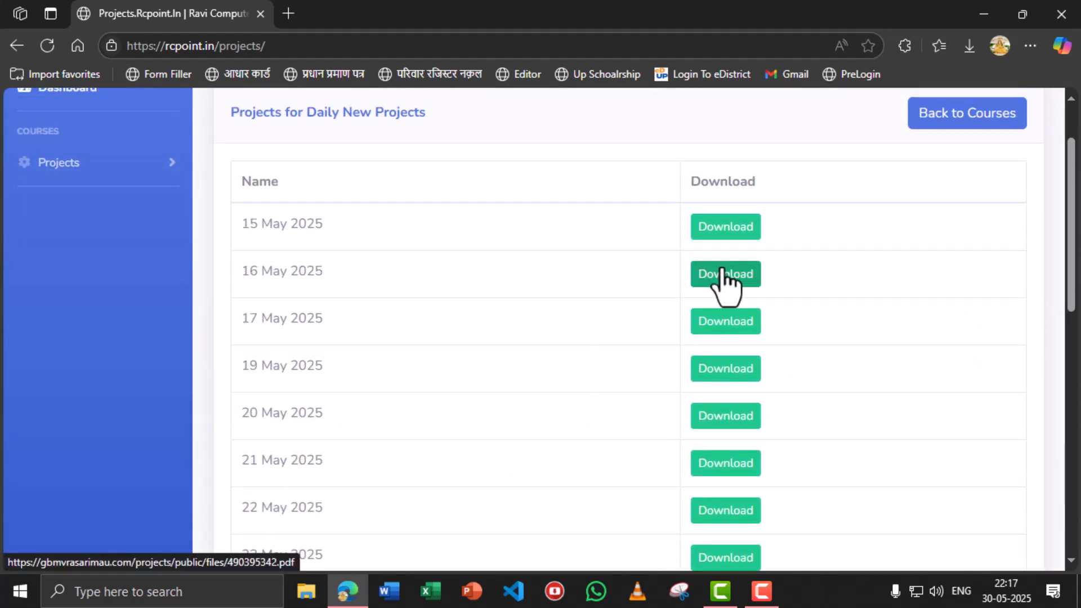
{"action": "left_click", "coordinate": [684, 270]}
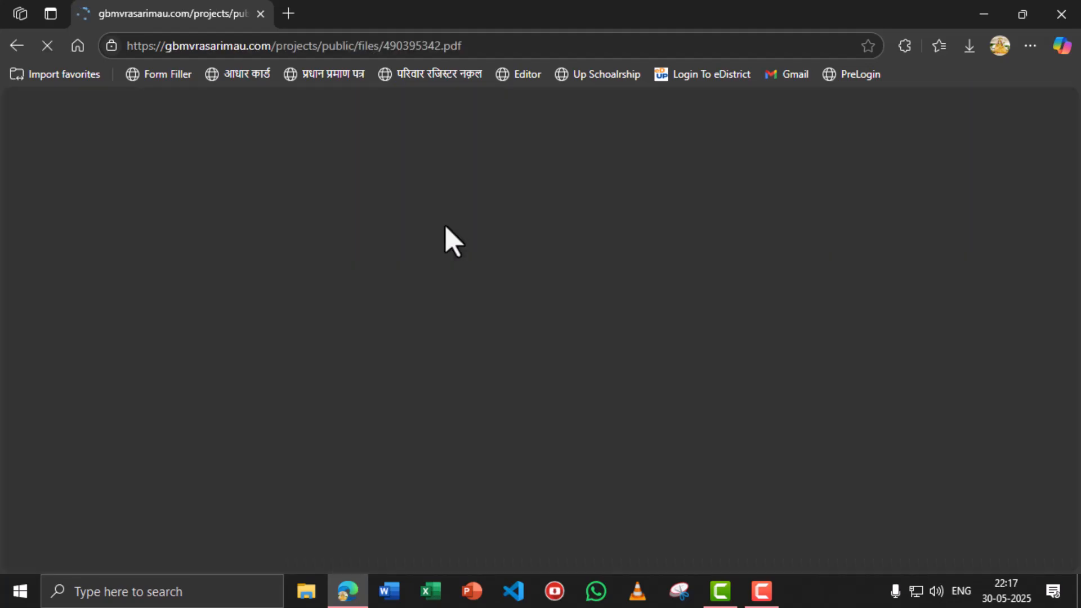
{"action": "scroll", "coordinate": [447, 237], "scroll_direction": "down", "scroll_amount": 5}
{"action": "scroll", "coordinate": [446, 241], "scroll_direction": "up", "scroll_amount": 4}
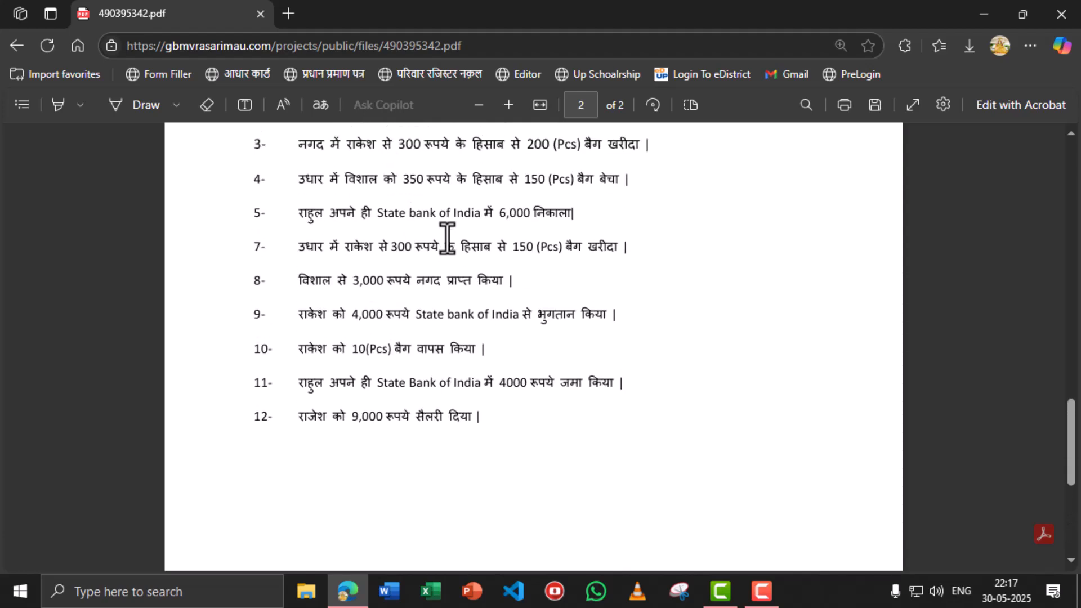
{"action": "scroll", "coordinate": [428, 260], "scroll_direction": "up", "scroll_amount": 2}
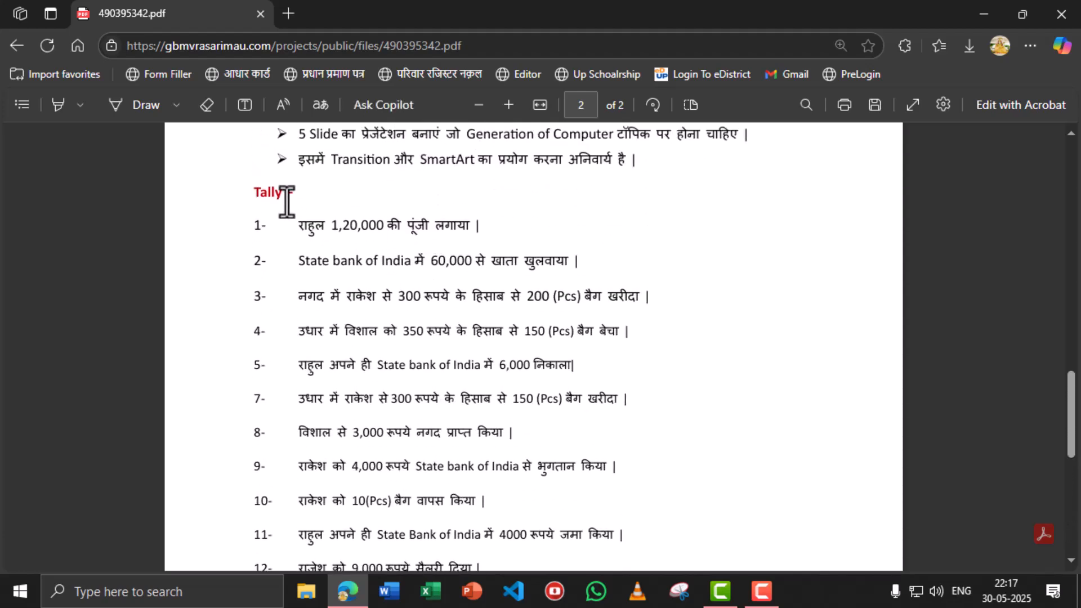
- Launch TallyPrime from the Start search for 'tally' and continue in Educational Mode
{"action": "left_click", "coordinate": [16, 588]}
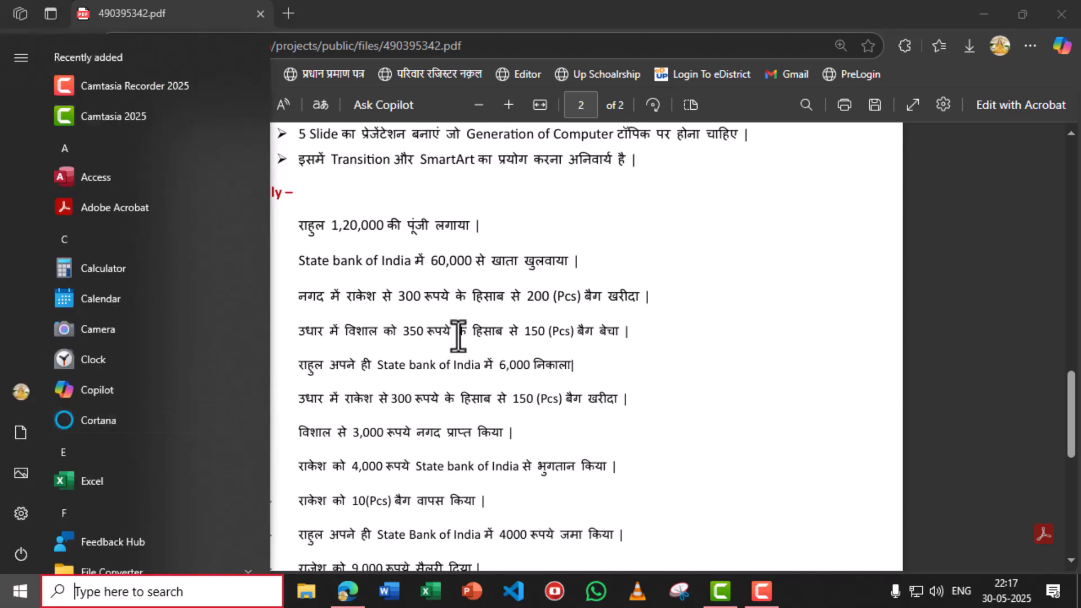
{"action": "type", "text": "tally"}
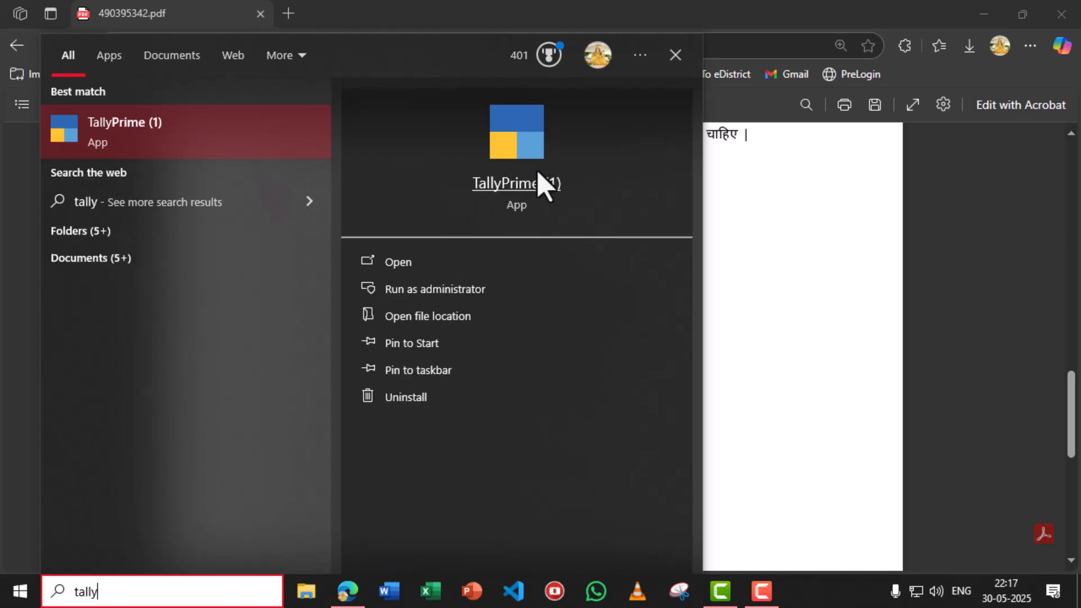
{"action": "left_click", "coordinate": [523, 179]}
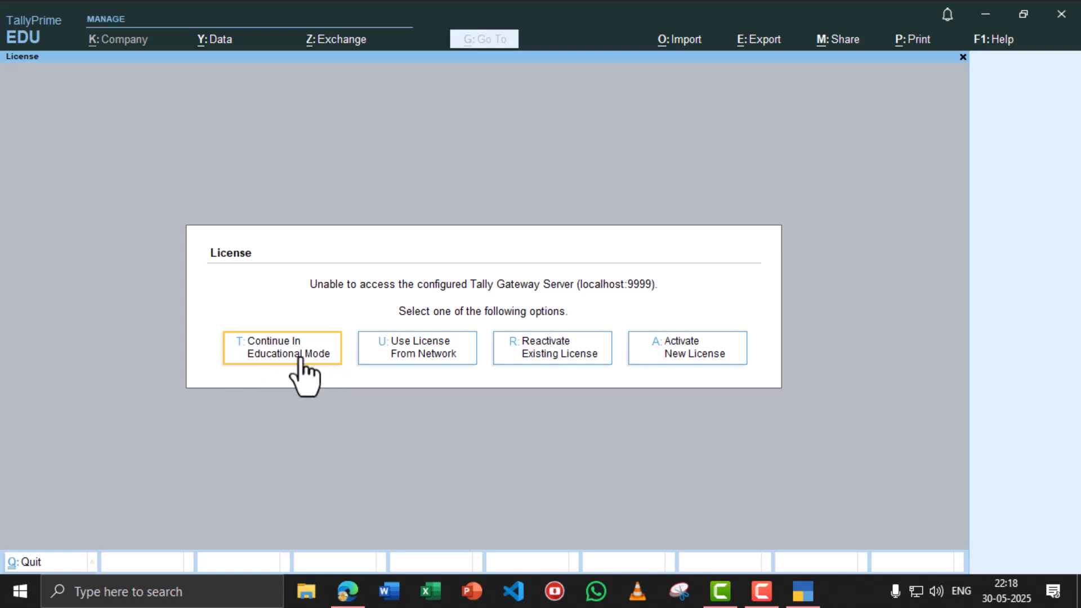
{"action": "left_click", "coordinate": [300, 359]}
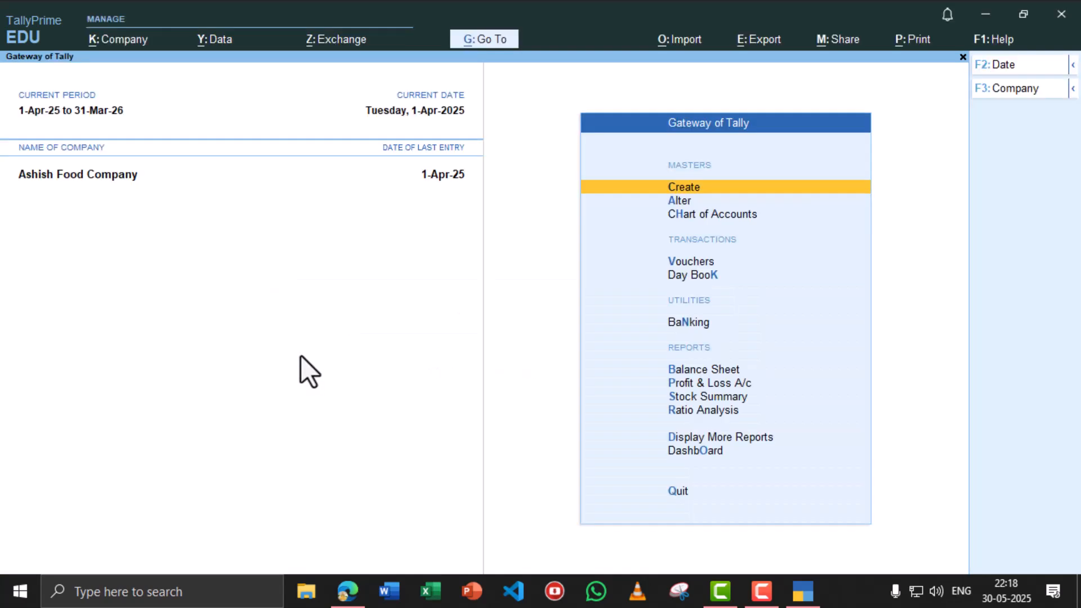
- Begin creating a company and enter the name 'Rahul General Store' from the assignment PDF
{"action": "left_click", "coordinate": [1018, 88]}
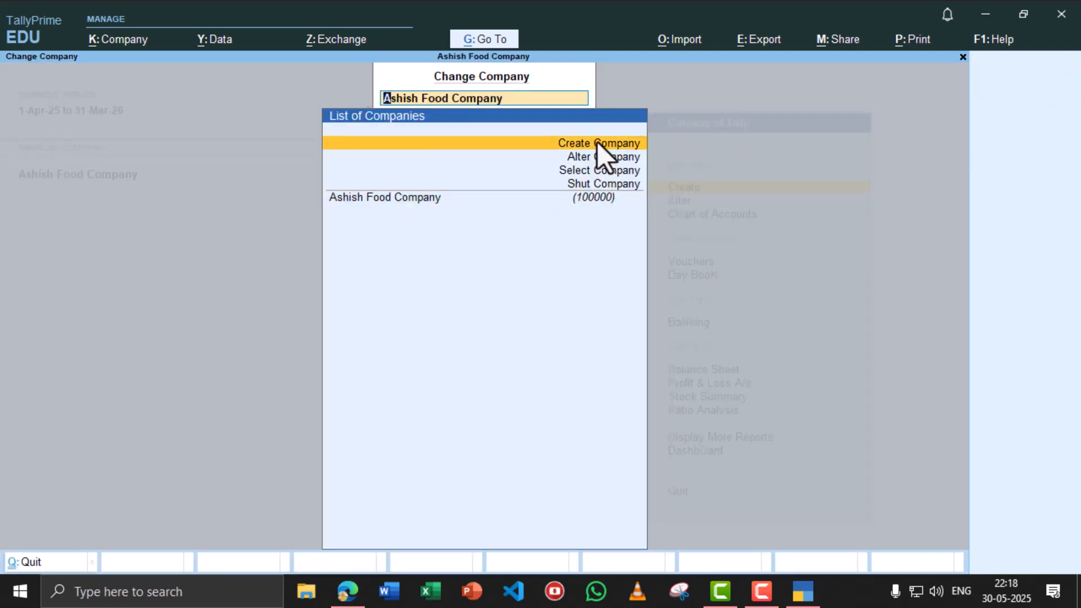
{"action": "left_click", "coordinate": [348, 591]}
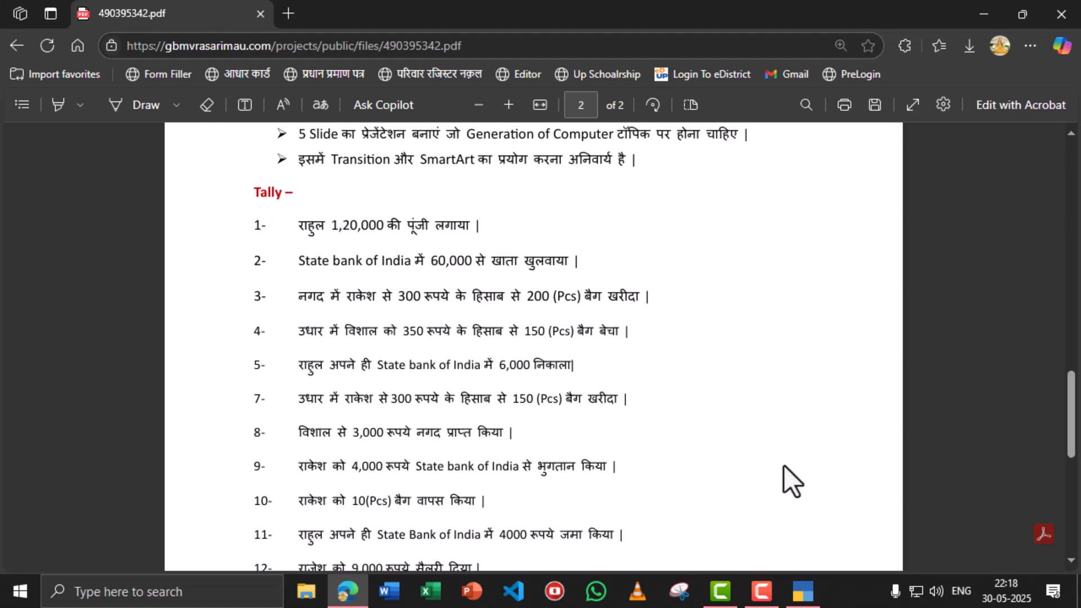
{"action": "left_click", "coordinate": [803, 591]}
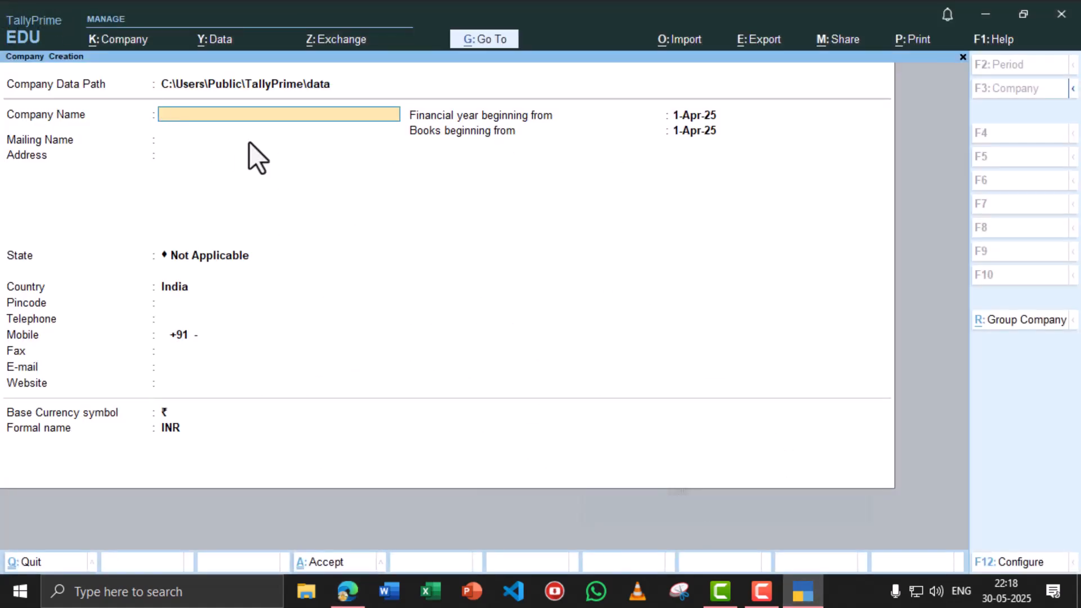
{"action": "type", "text": "Rahul"}
{"action": "left_click", "coordinate": [347, 591]}
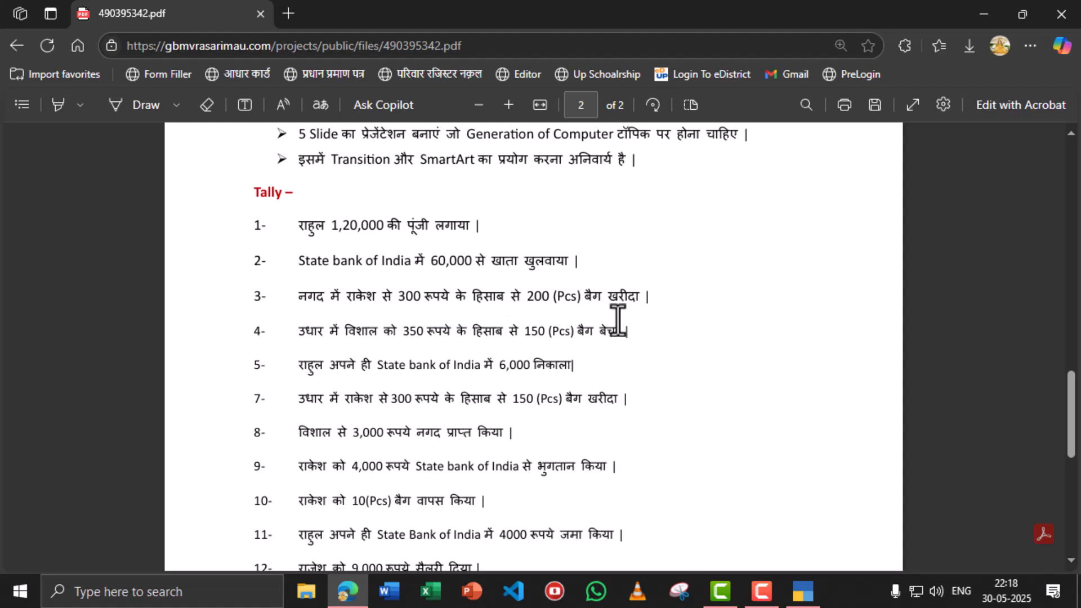
{"action": "left_click", "coordinate": [806, 597]}
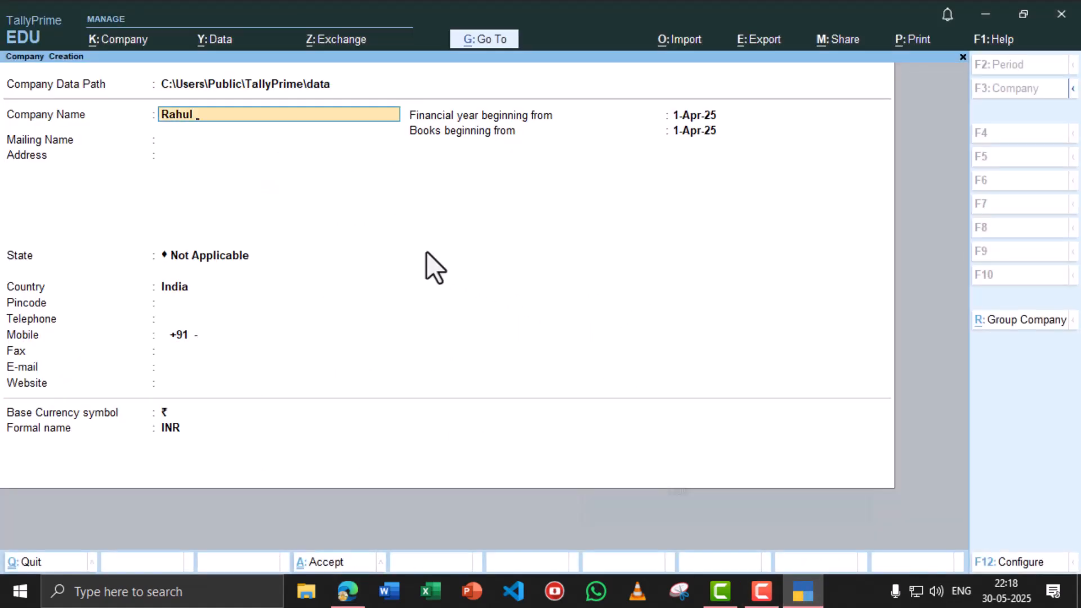
{"action": "type", "text": "neral Store"}
- Keep the mailing name, then enter the store's two-line address, state Uttar Pradesh and pincode
{"action": "key", "text": "Return"}
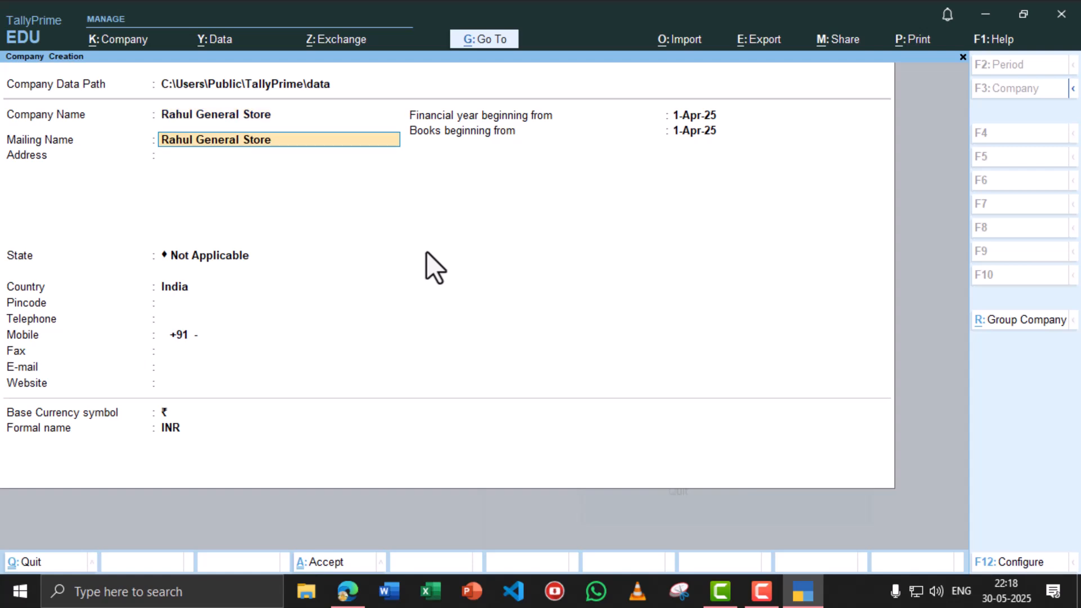
{"action": "key", "text": "Return"}
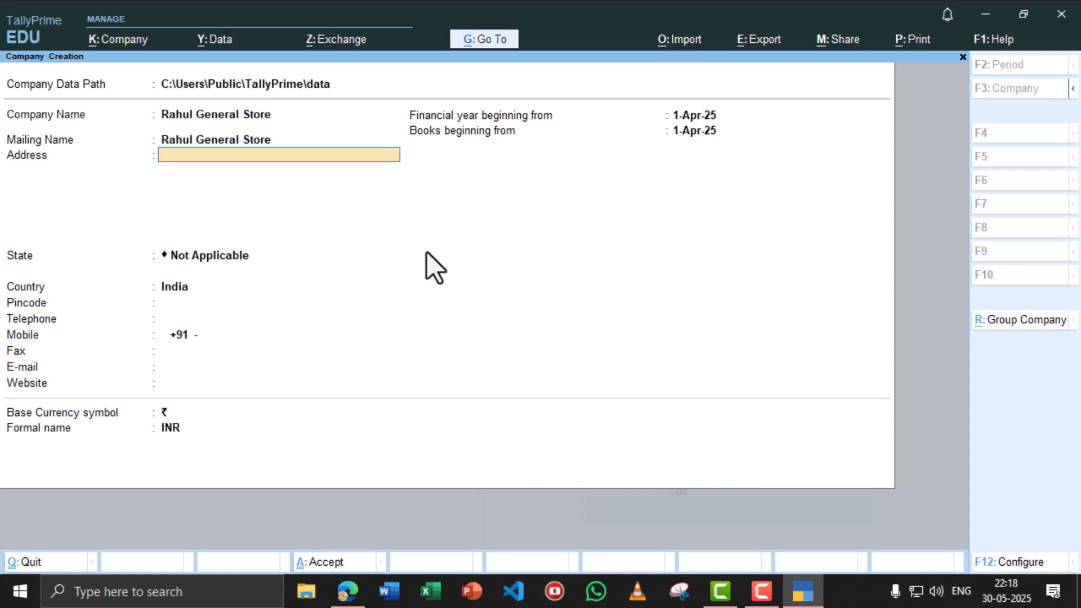
{"action": "type", "text": "Madhuban"}
{"action": "key", "text": "Return"}
{"action": "type", "text": "Mau"}
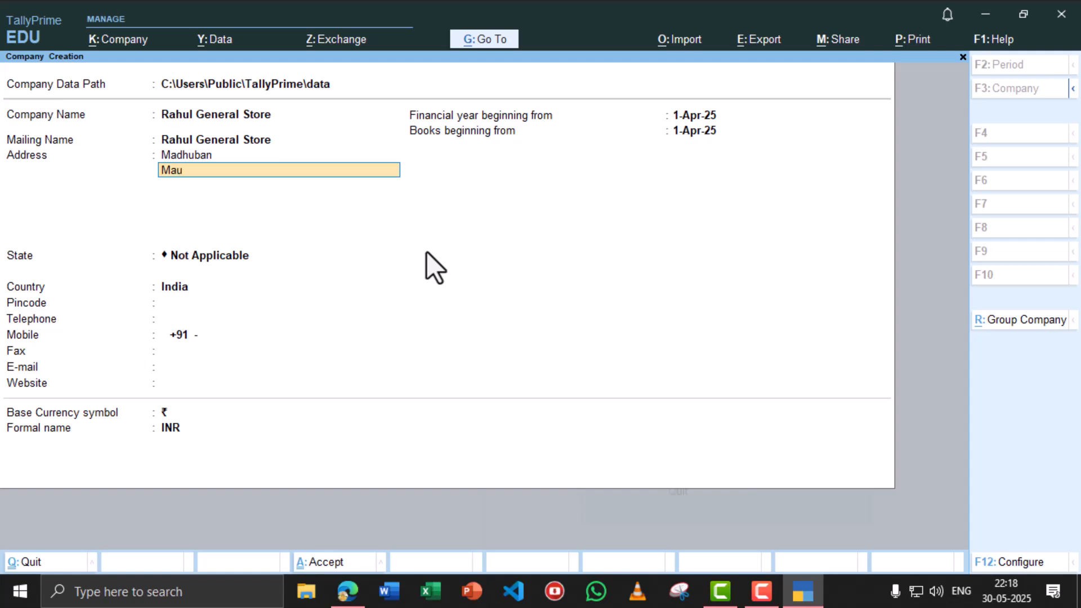
{"action": "key", "text": "Return"}
{"action": "key", "text": "Return"}
{"action": "type", "text": "Utt"}
{"action": "key", "text": "Down"}
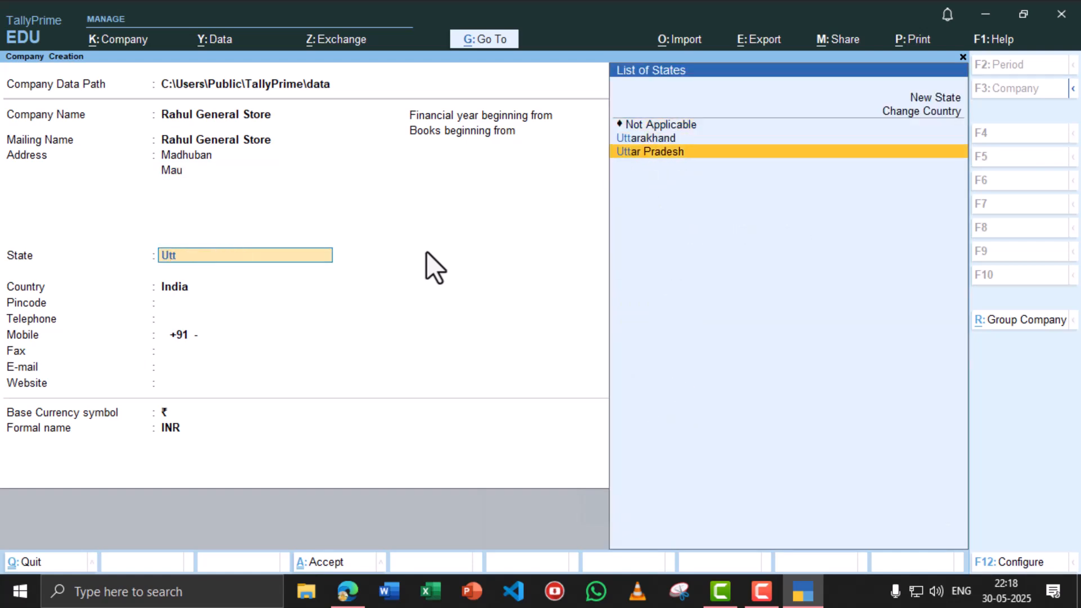
{"action": "key", "text": "Return"}
{"action": "type", "text": "221603"}
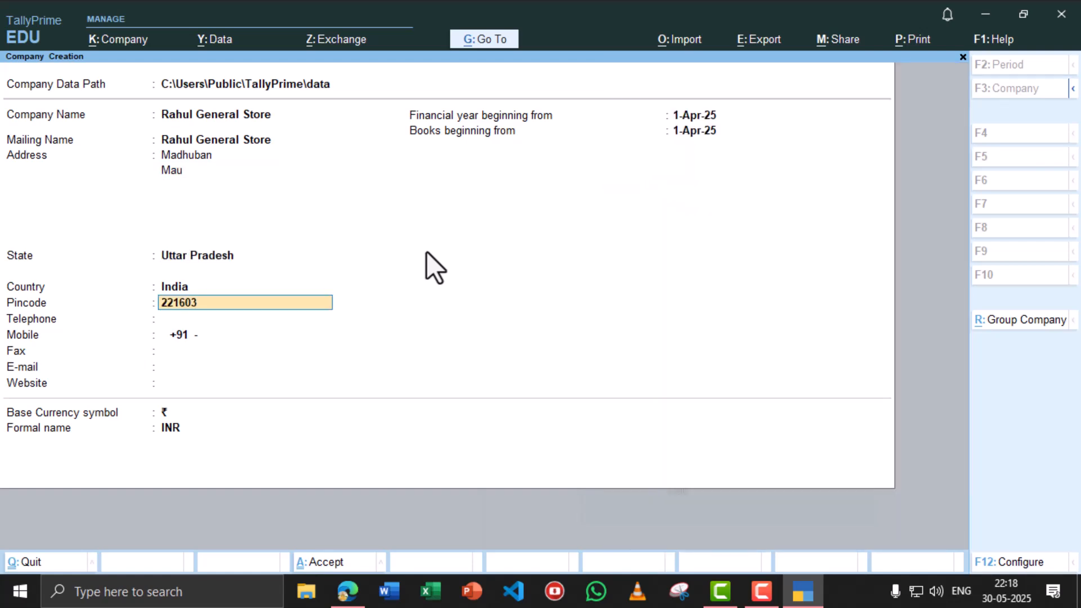
{"action": "key", "text": "Return"}
- Enter the mobile number, e-mail and website, accept the book dates, and create the company
{"action": "type", "text": "12345"}
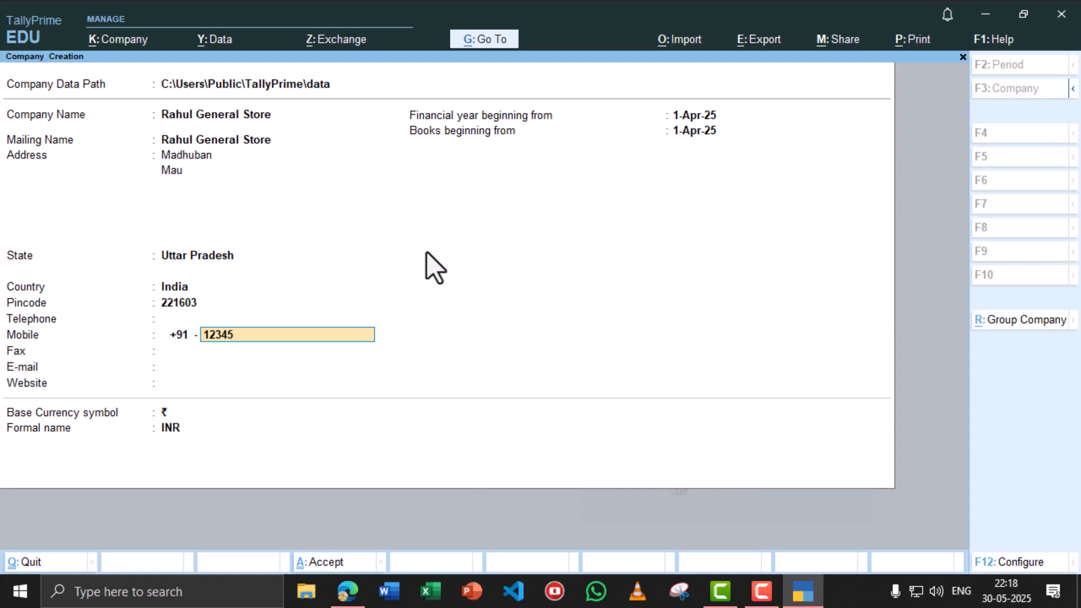
{"action": "type", "text": "67890"}
{"action": "key", "text": "Return"}
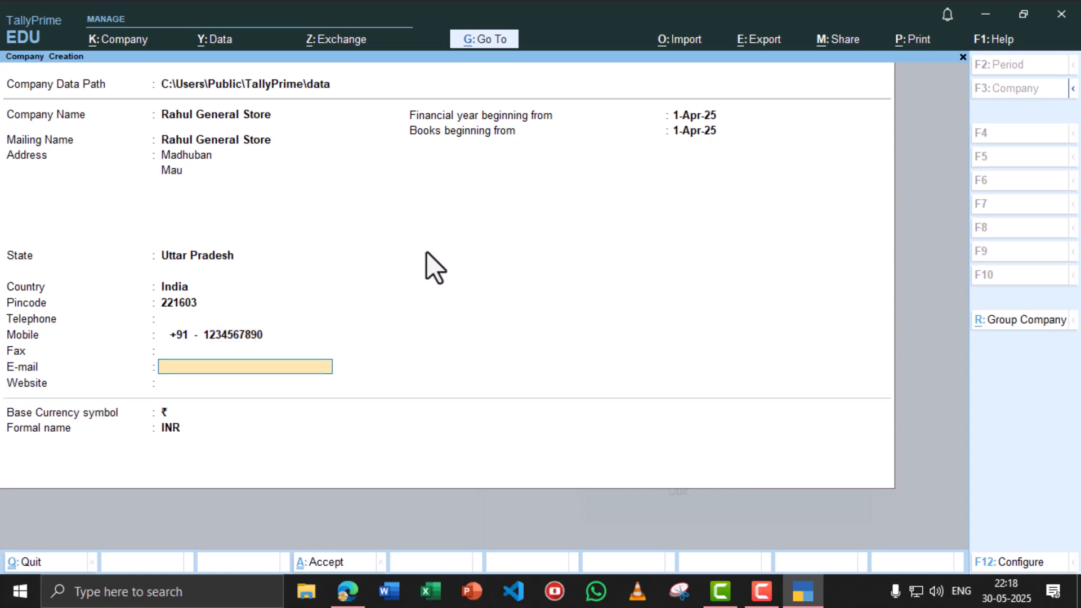
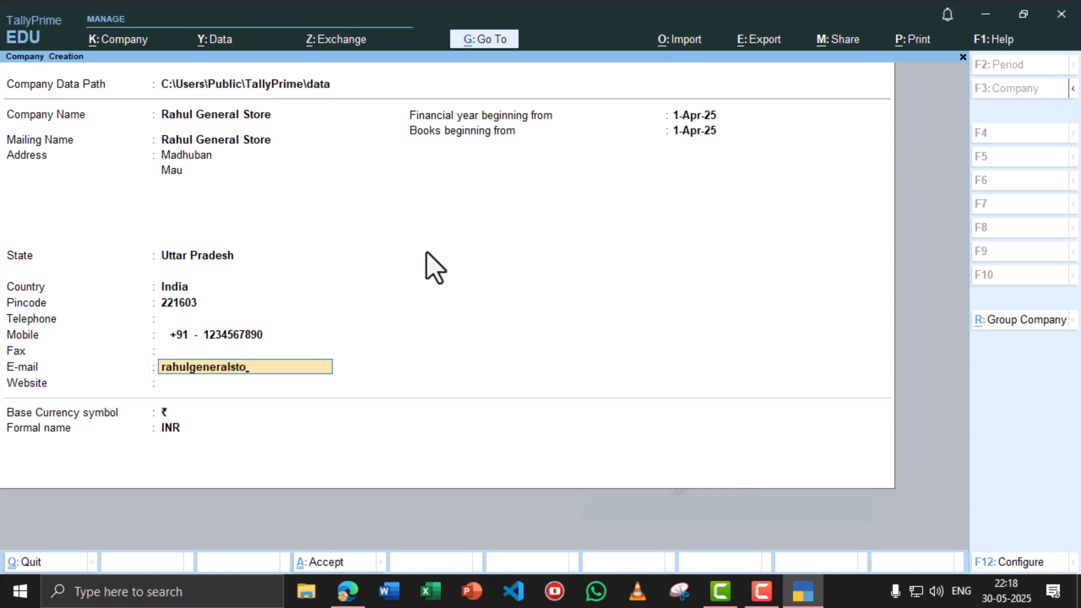
{"action": "key", "text": "Return"}
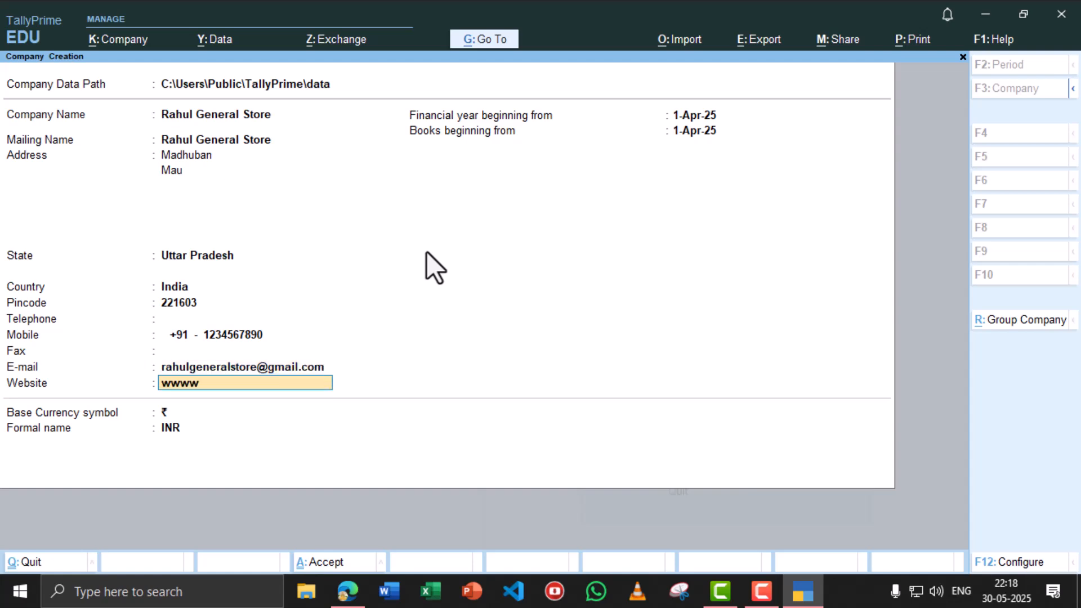
{"action": "type", "text": "wwww."}
{"action": "key", "text": "BackSpace"}
{"action": "key", "text": "BackSpace"}
{"action": "type", "text": ".rahulgeneralstore.com"}
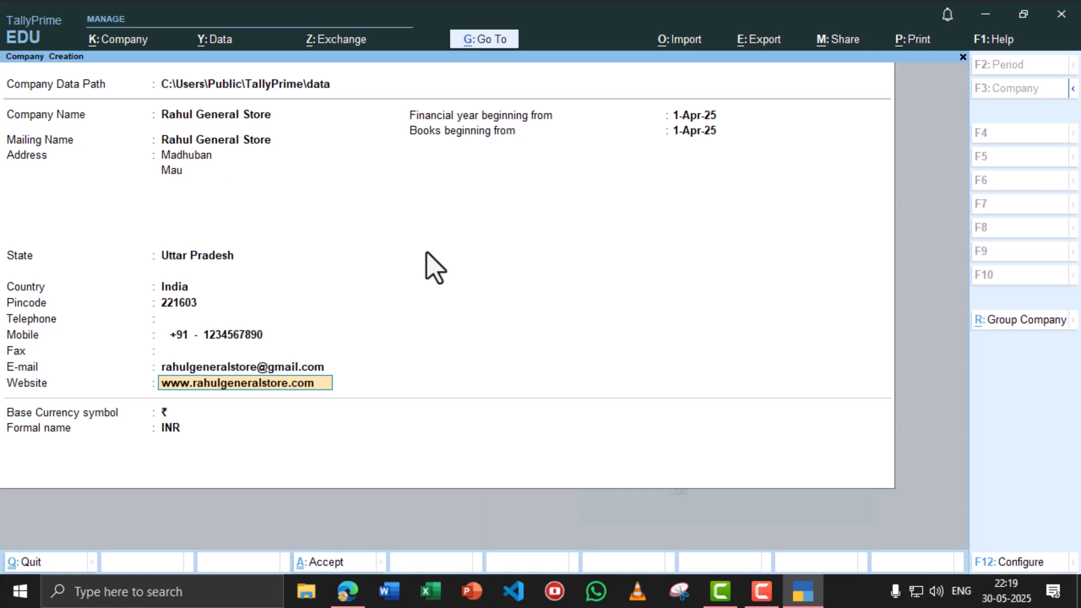
{"action": "key", "text": "Return"}
{"action": "key", "text": "Return"}
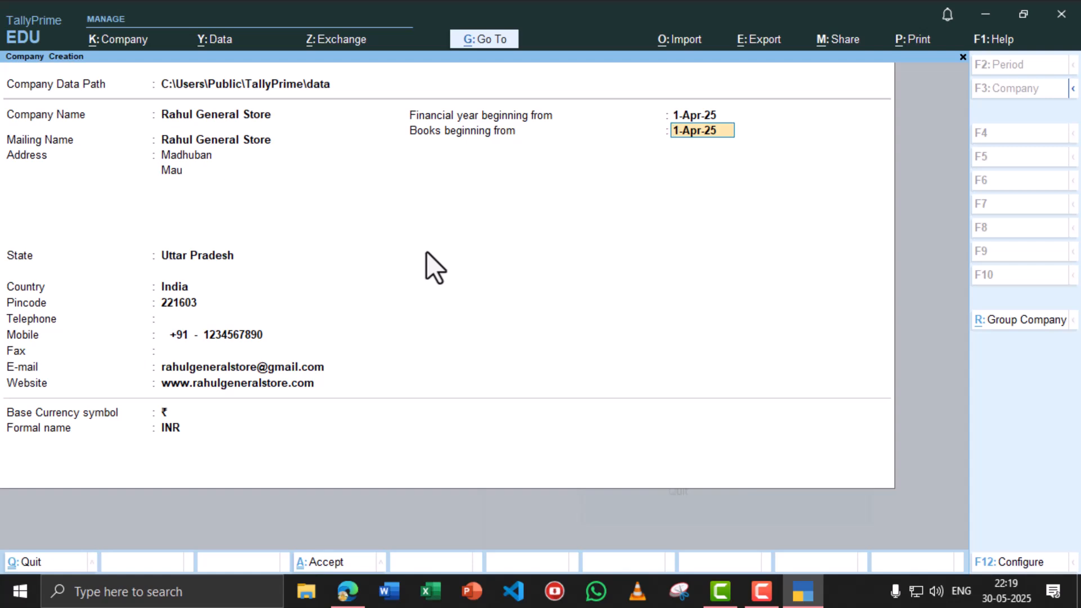
{"action": "key", "text": "Return"}
{"action": "key", "text": "Return"}
{"action": "key", "text": "Return"}
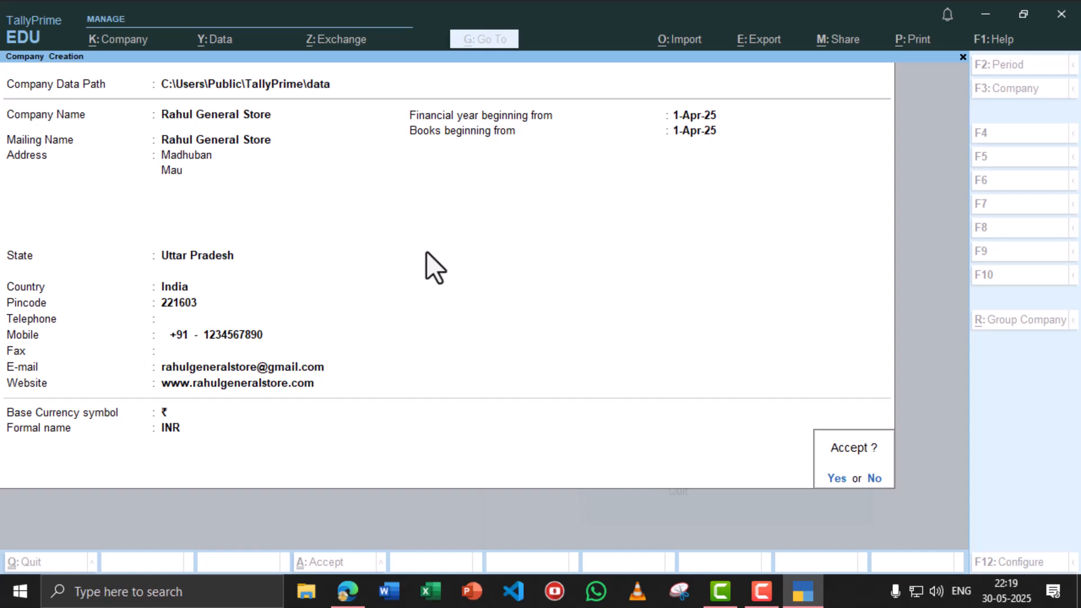
{"action": "key", "text": "Return"}
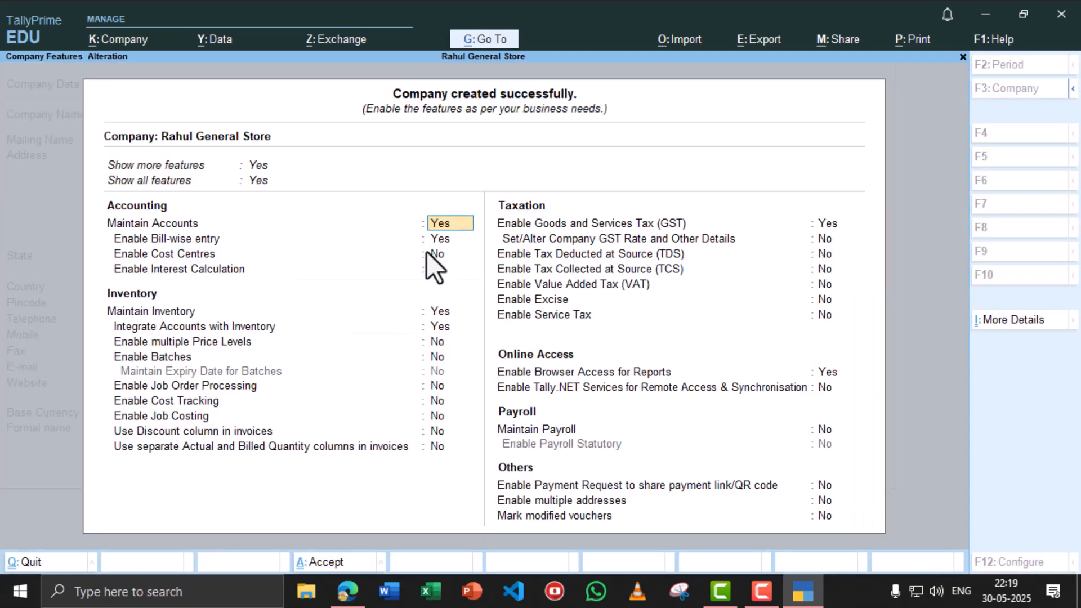
- Accept company features and start a Receipt voucher with Cash as the account
{"action": "key", "text": "ctrl+a"}
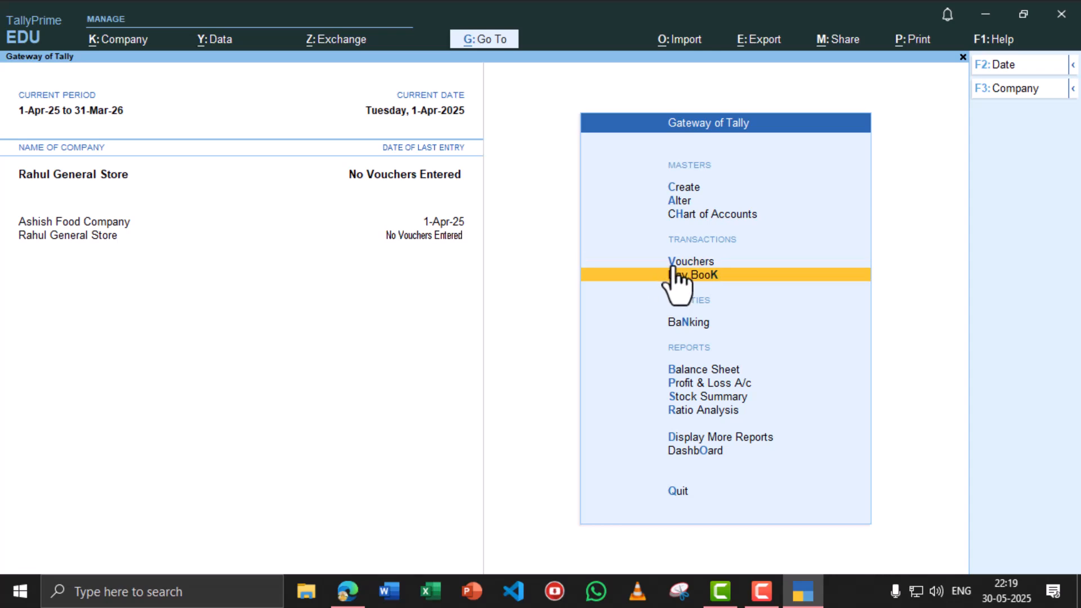
{"action": "left_click", "coordinate": [687, 261]}
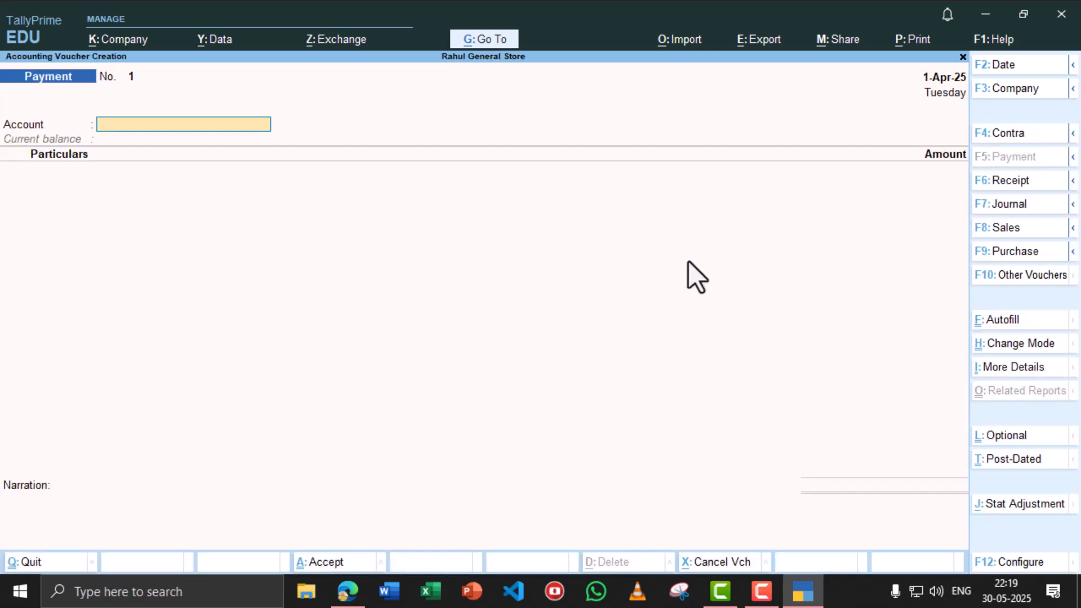
{"action": "key", "text": "alt+Tab"}
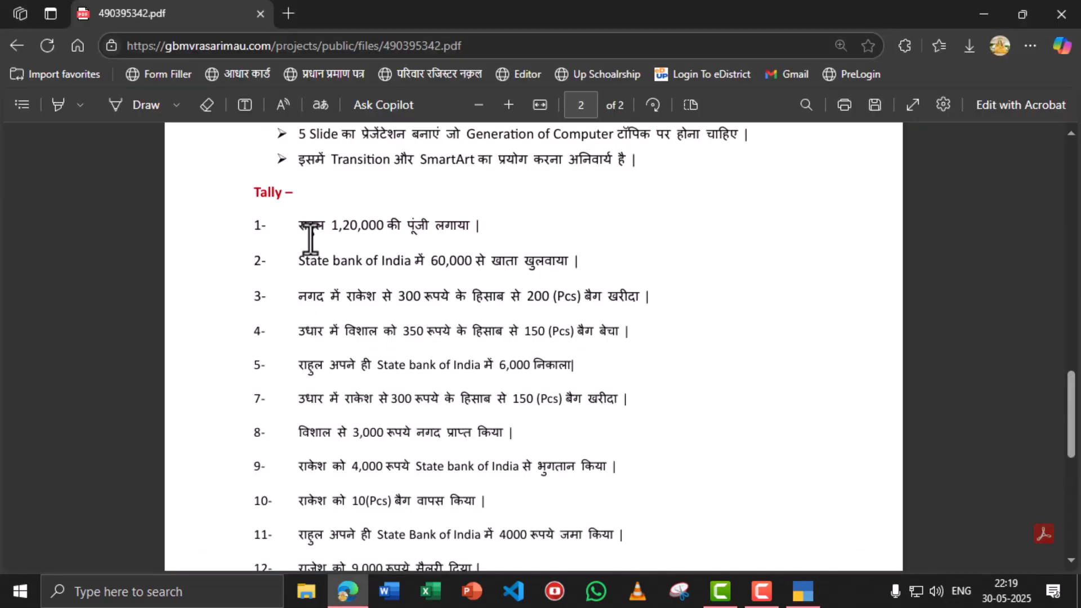
{"action": "key", "text": "alt+Tab"}
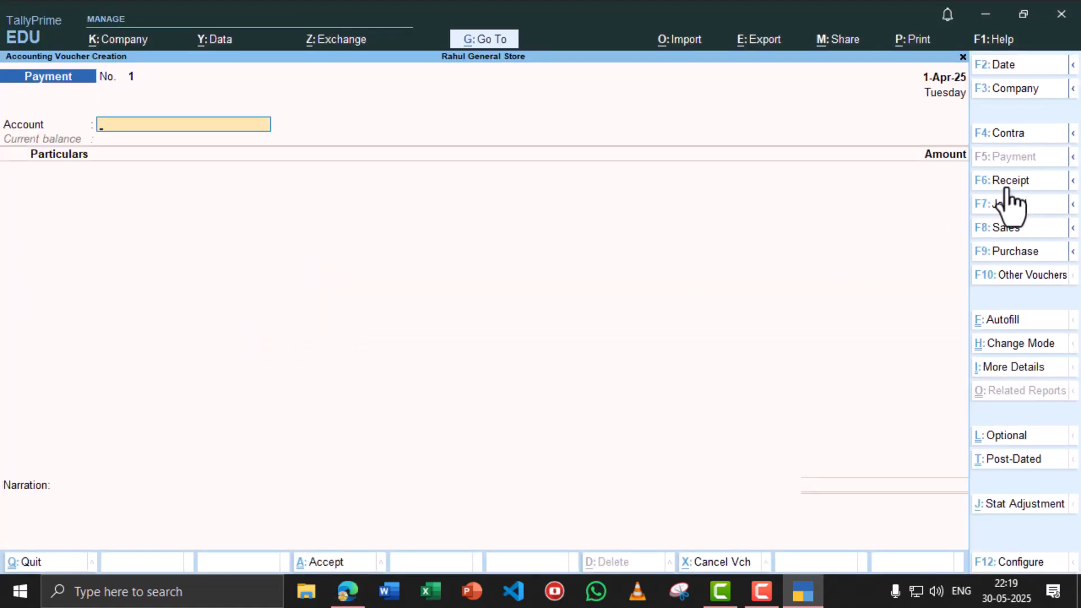
{"action": "left_click", "coordinate": [1007, 181]}
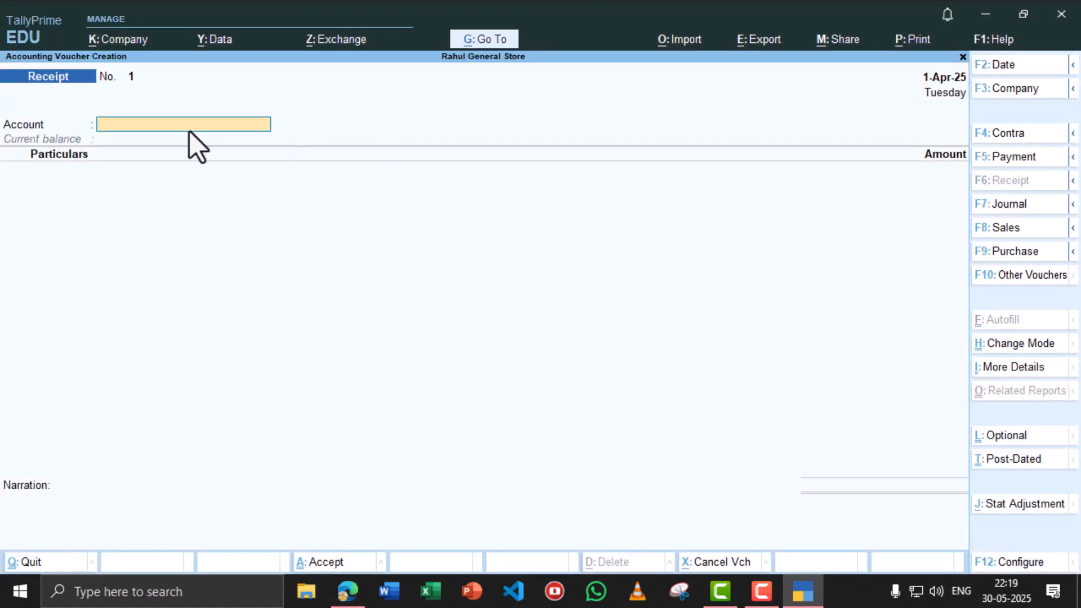
{"action": "type", "text": "Cas"}
{"action": "key", "text": "Return"}
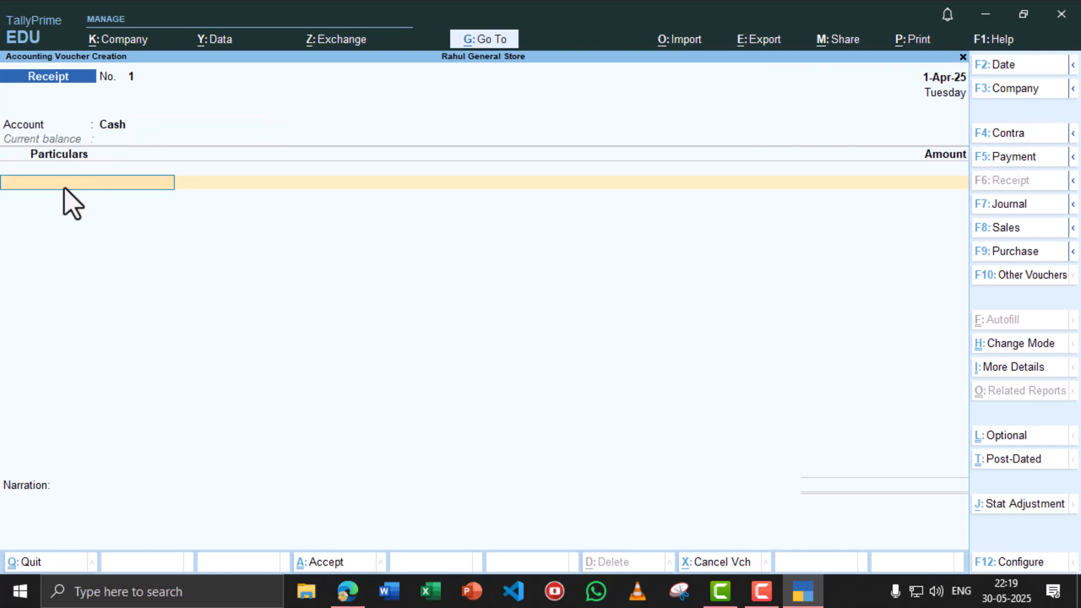
- Create ledger 'Rahul Capital A/c' under Capital Account, enter 120000, and save the receipt
{"action": "type", "text": "r"}
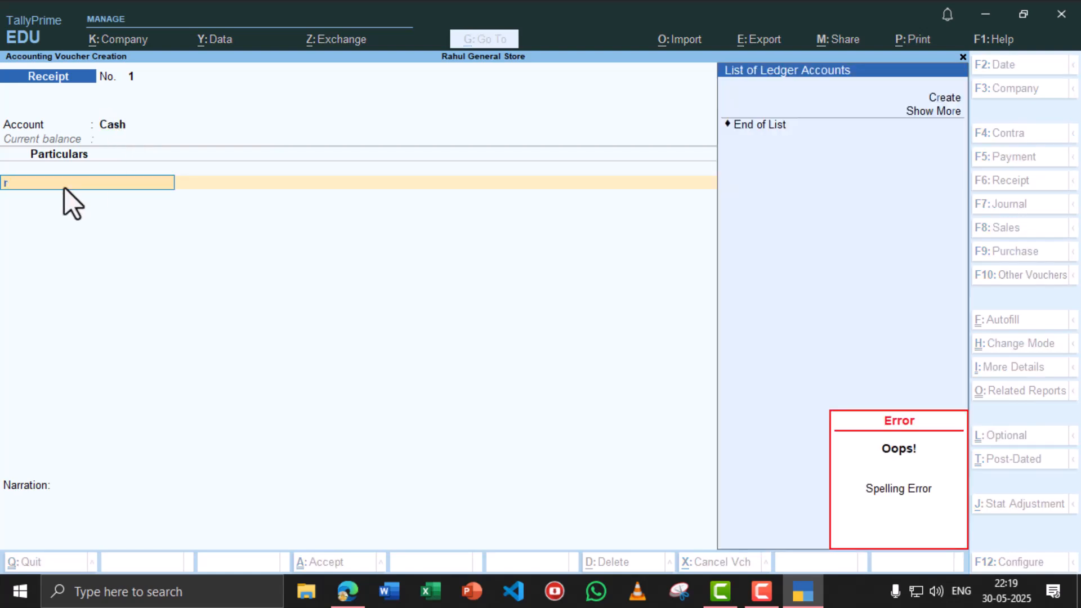
{"action": "key", "text": "alt+c"}
{"action": "type", "text": "Ra"}
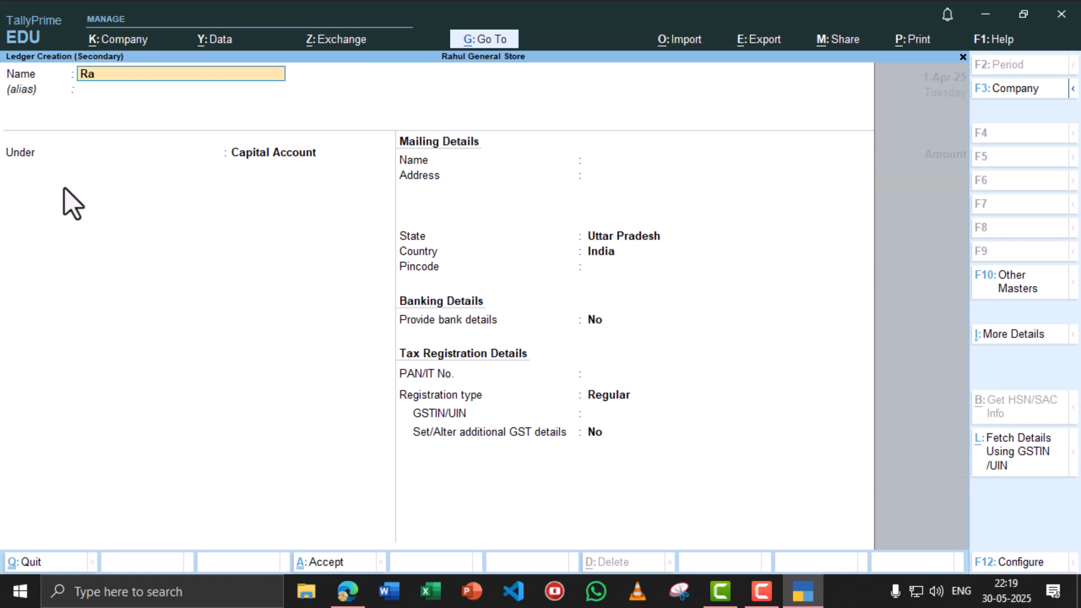
{"action": "type", "text": "hul Capital A/c"}
{"action": "key", "text": "Return"}
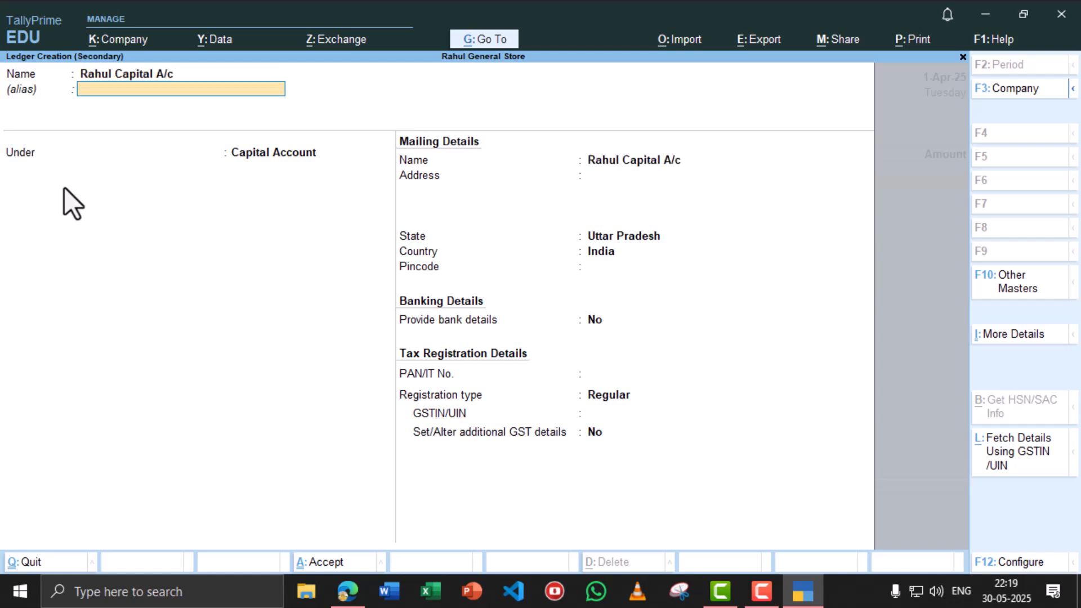
{"action": "key", "text": "Return"}
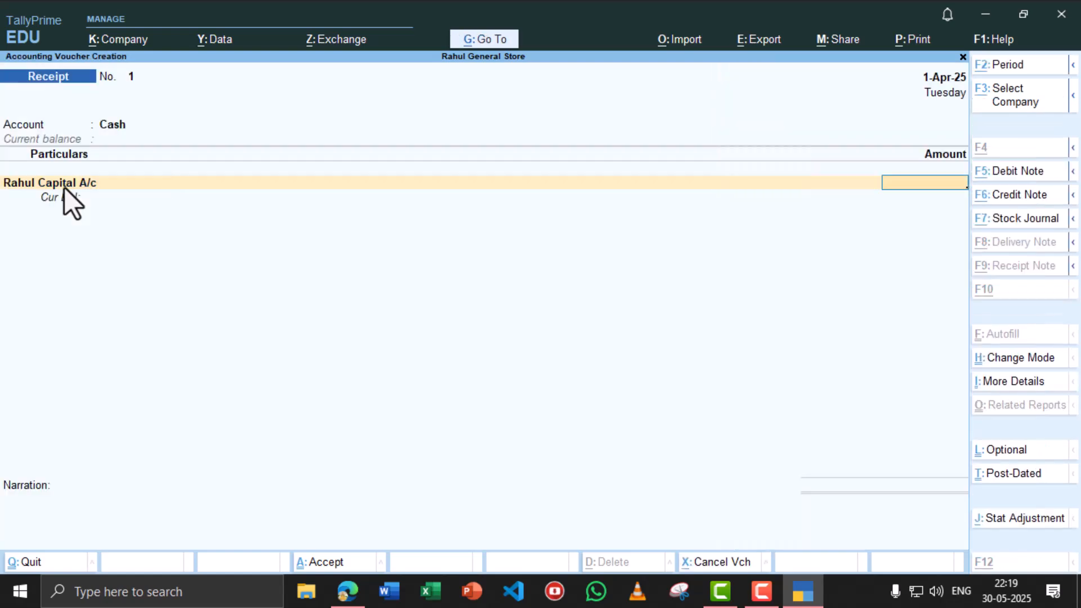
{"action": "key", "text": "alt+Tab"}
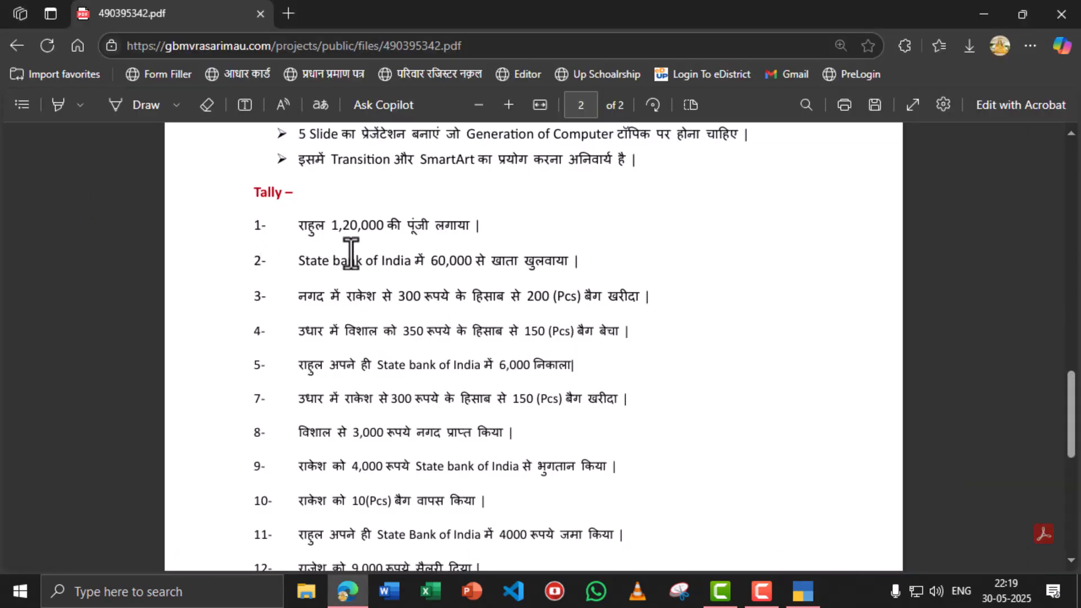
{"action": "key", "text": "alt+Tab"}
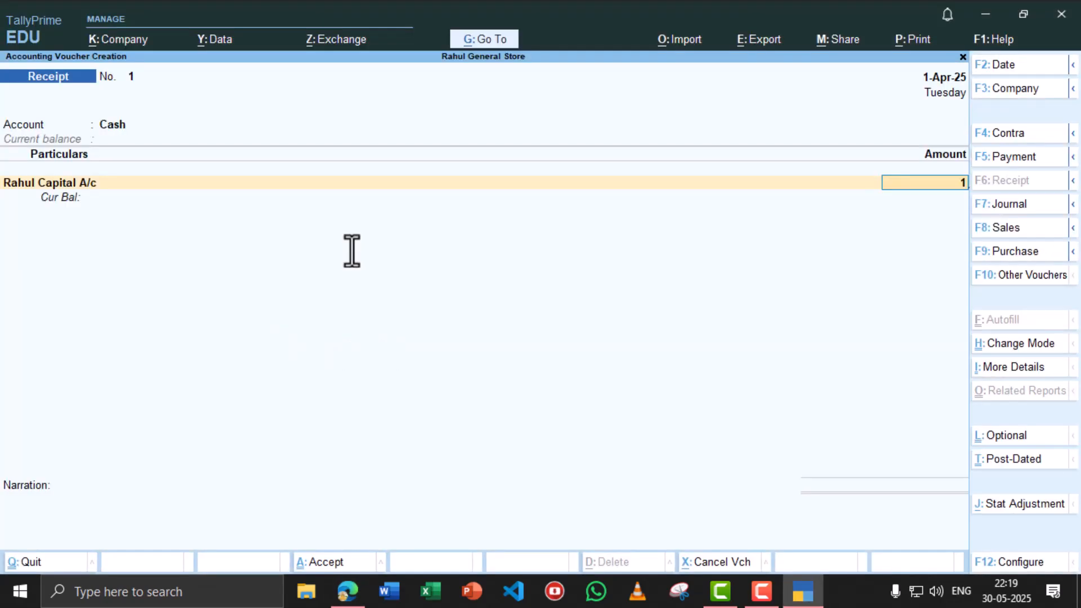
{"action": "type", "text": "120000"}
{"action": "key", "text": "Return"}
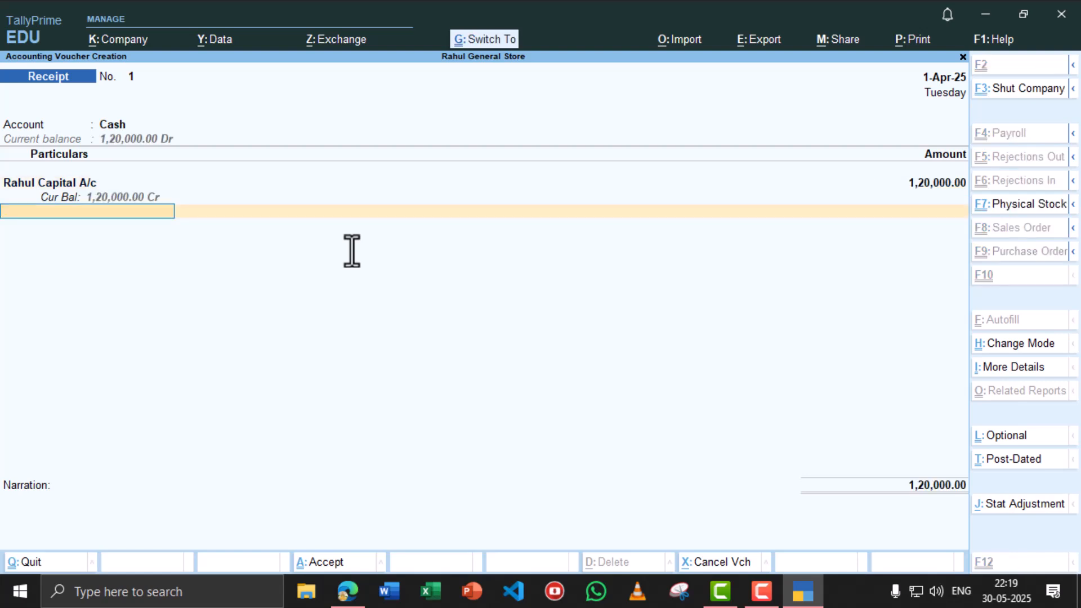
{"action": "key", "text": "ctrl+a"}
{"action": "key", "text": "alt+Tab"}
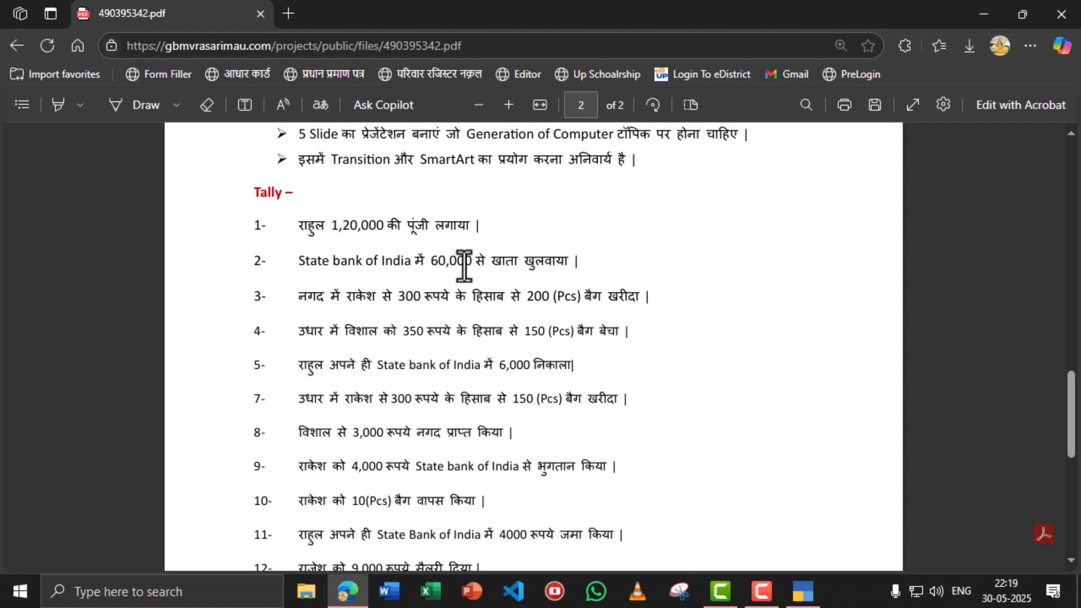
{"action": "key", "text": "alt+Tab"}
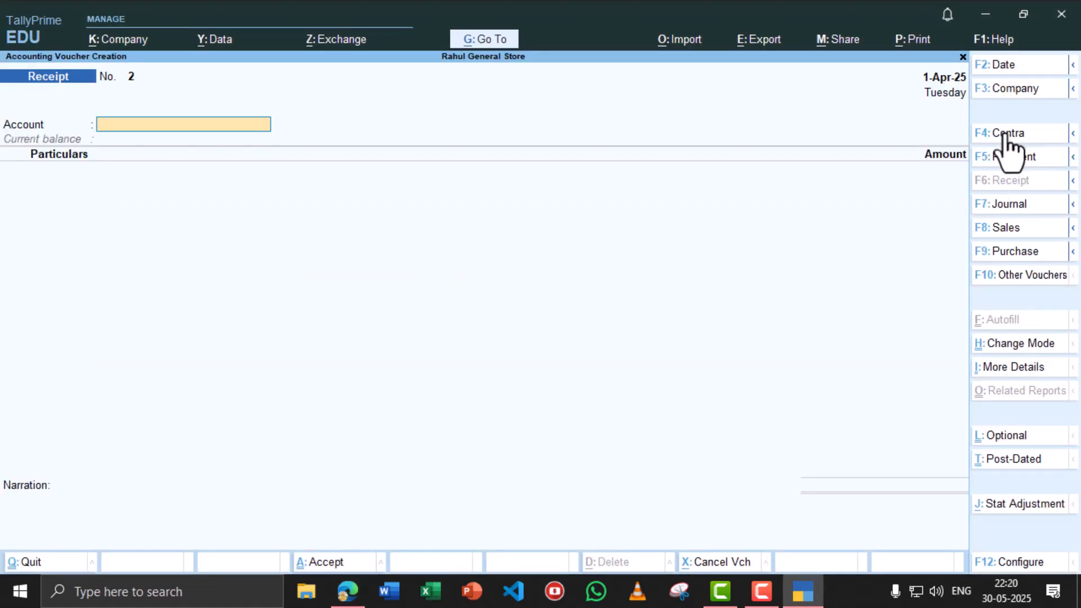
- Start a Contra voucher and begin creating the account ledger 'State Bank of India'
{"action": "left_click", "coordinate": [1005, 136]}
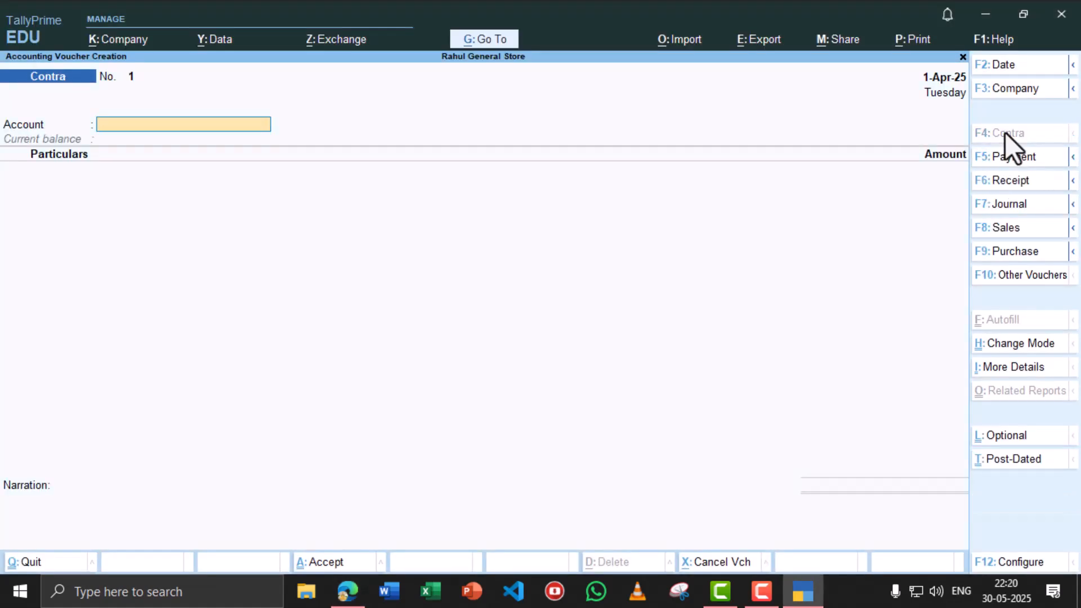
{"action": "left_click", "coordinate": [106, 125]}
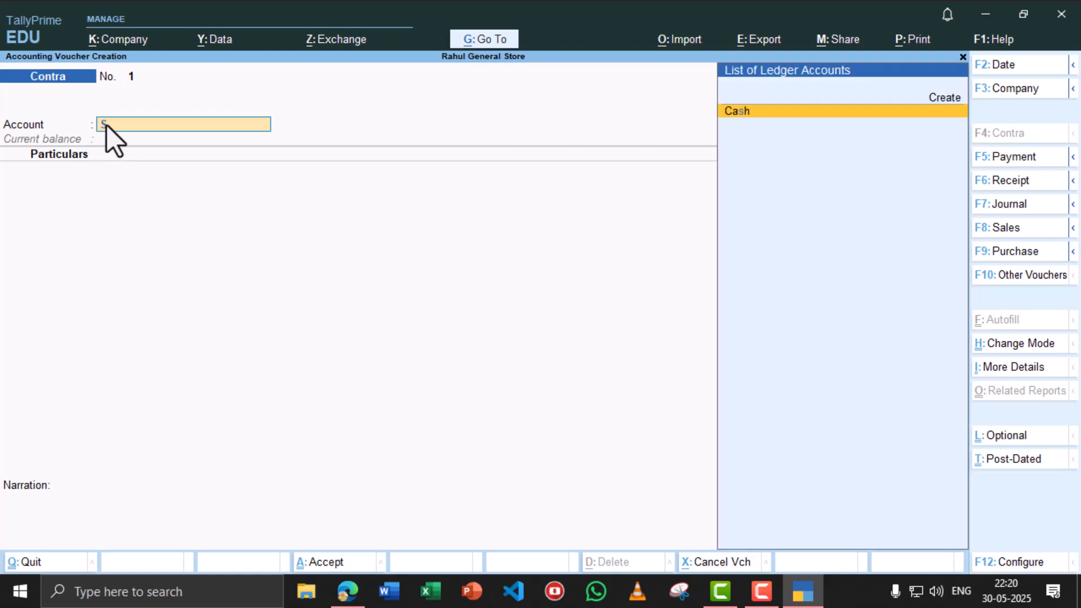
{"action": "type", "text": "s"}
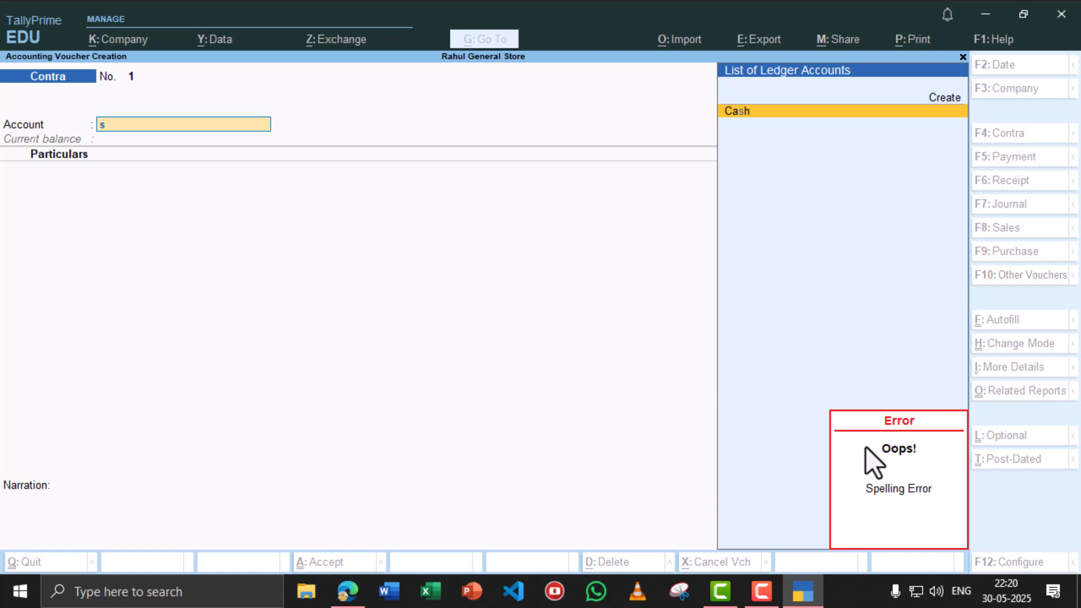
{"action": "key", "text": "alt+c"}
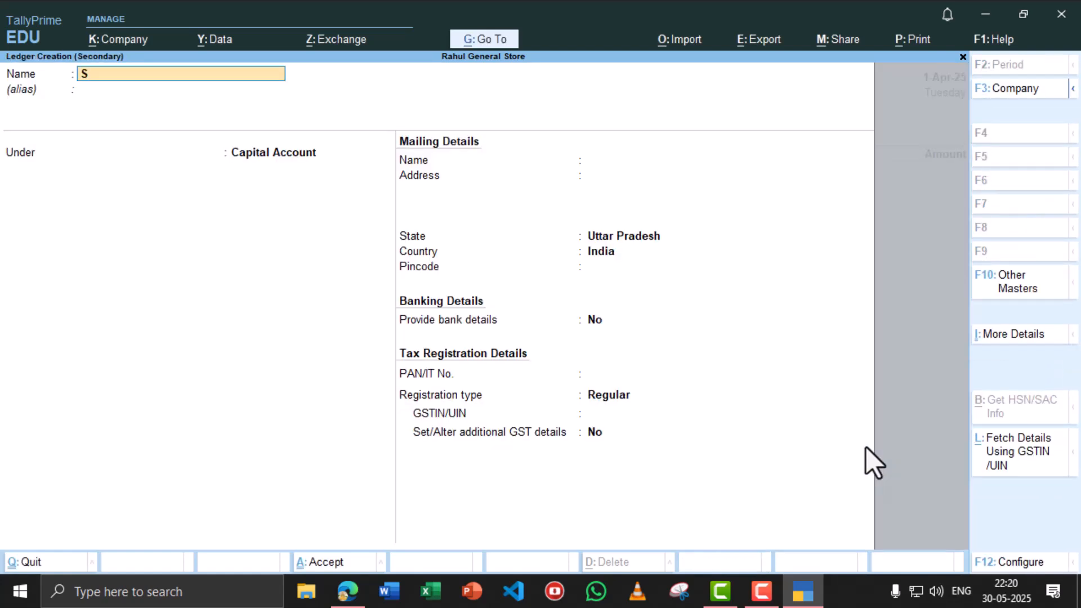
{"action": "type", "text": "State Bank of india"}
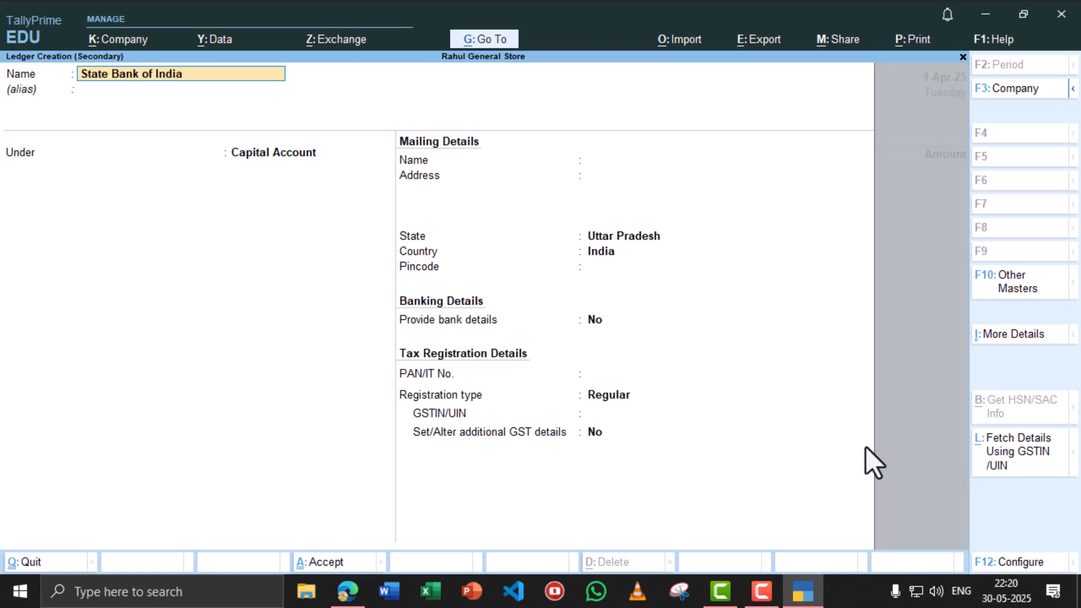
{"action": "key", "text": "Return"}
{"action": "key", "text": "Return"}
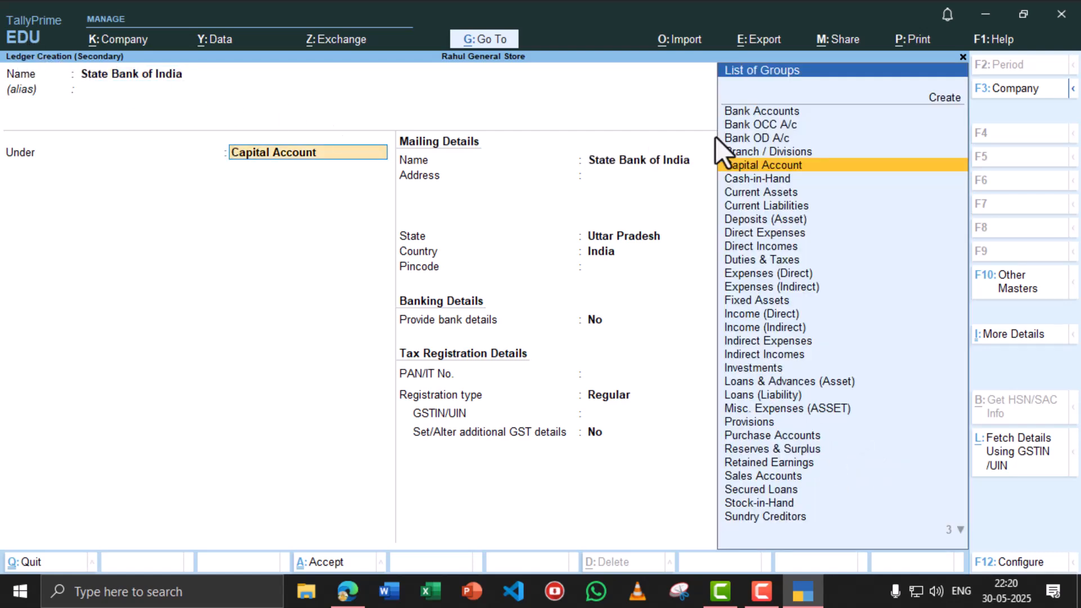
- Put the ledger under Bank Accounts with account number, IFS code and branch Madhuban, then save
{"action": "left_click", "coordinate": [774, 113]}
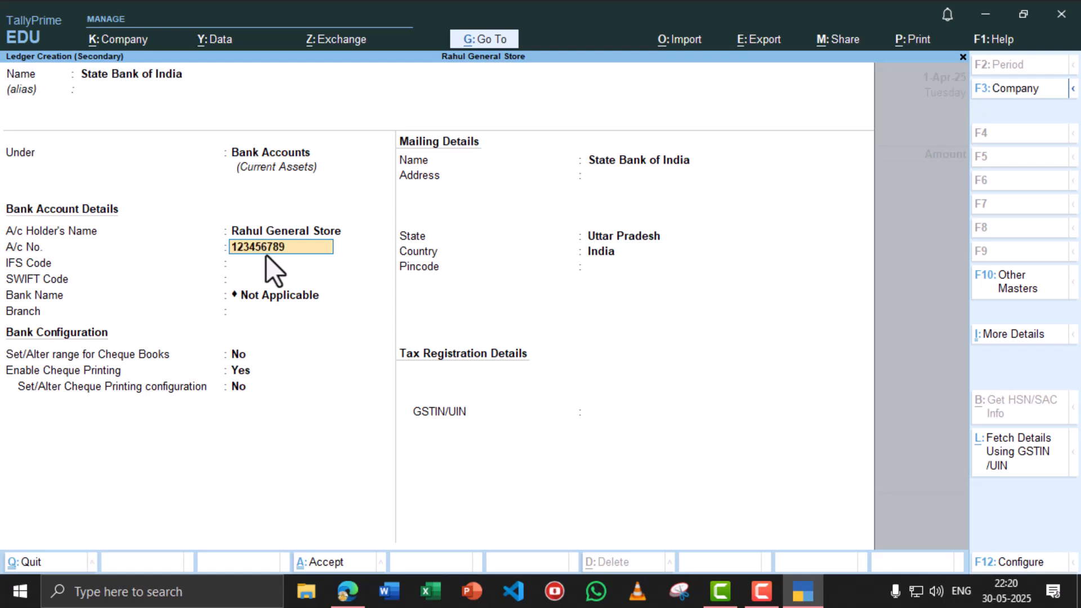
{"action": "key", "text": "Return"}
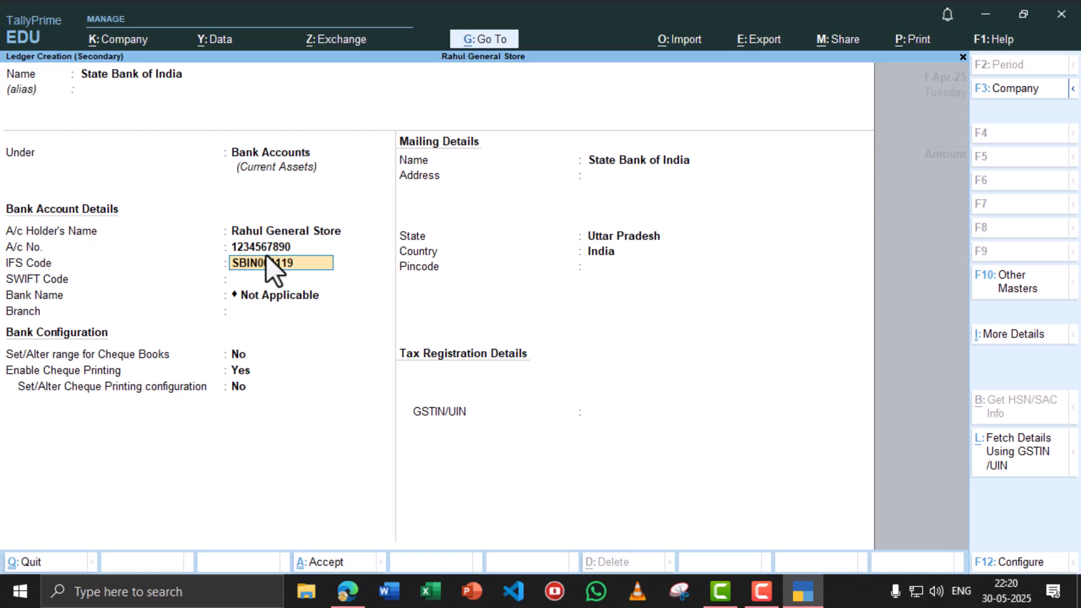
{"action": "key", "text": "Return"}
{"action": "key", "text": "Return"}
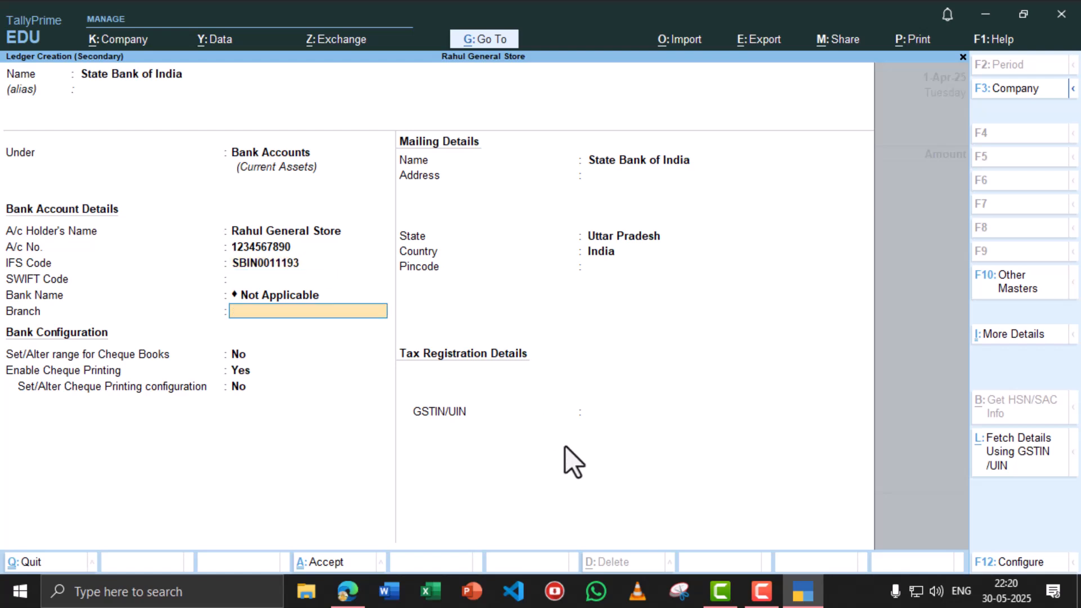
{"action": "type", "text": "Madhuban"}
{"action": "key", "text": "Return"}
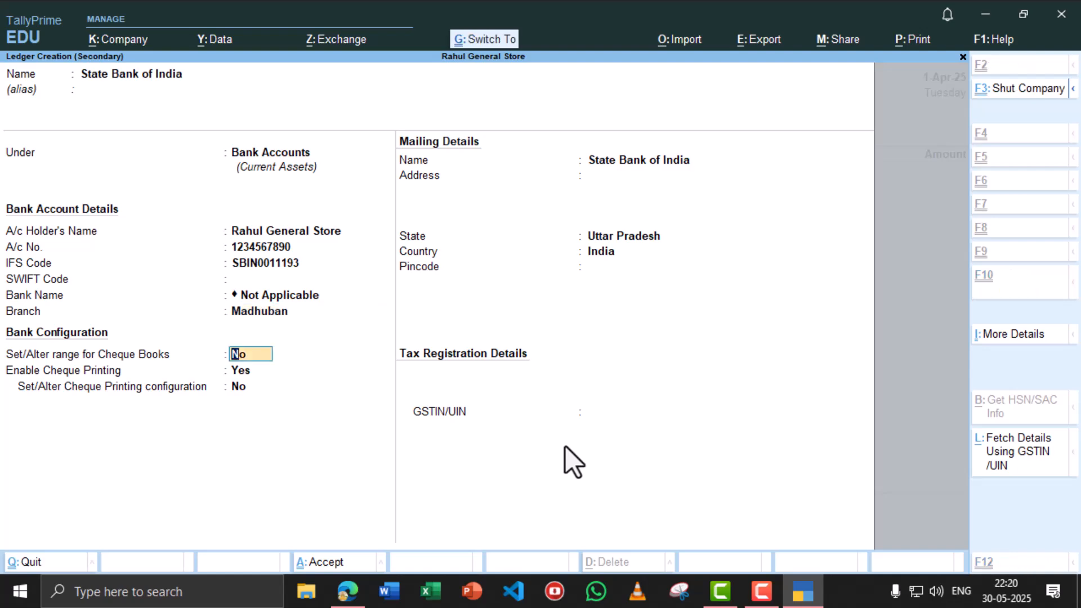
{"action": "key", "text": "ctrl+a"}
- Enter Cash as particulars with amount 60000 and save the contra voucher
{"action": "type", "text": "ca"}
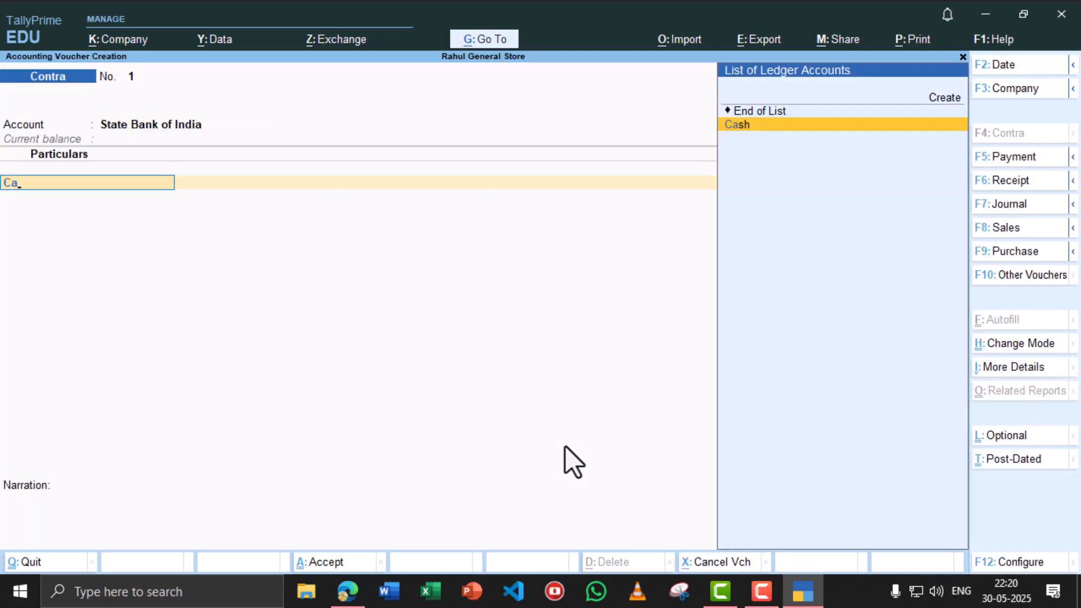
{"action": "key", "text": "Return"}
{"action": "key", "text": "alt+Tab"}
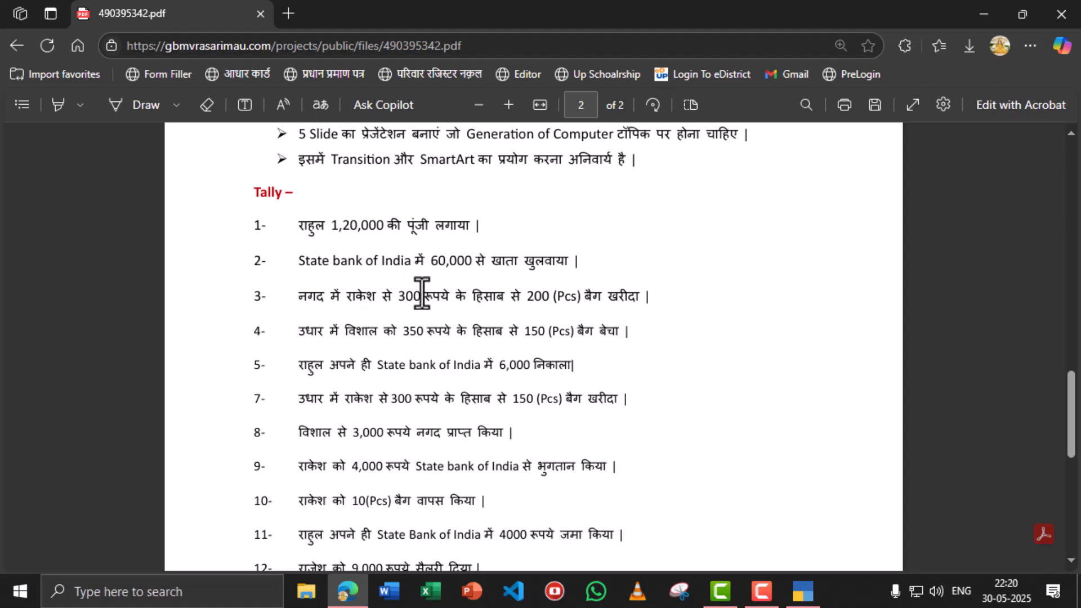
{"action": "key", "text": "alt+Tab"}
{"action": "type", "text": "60"}
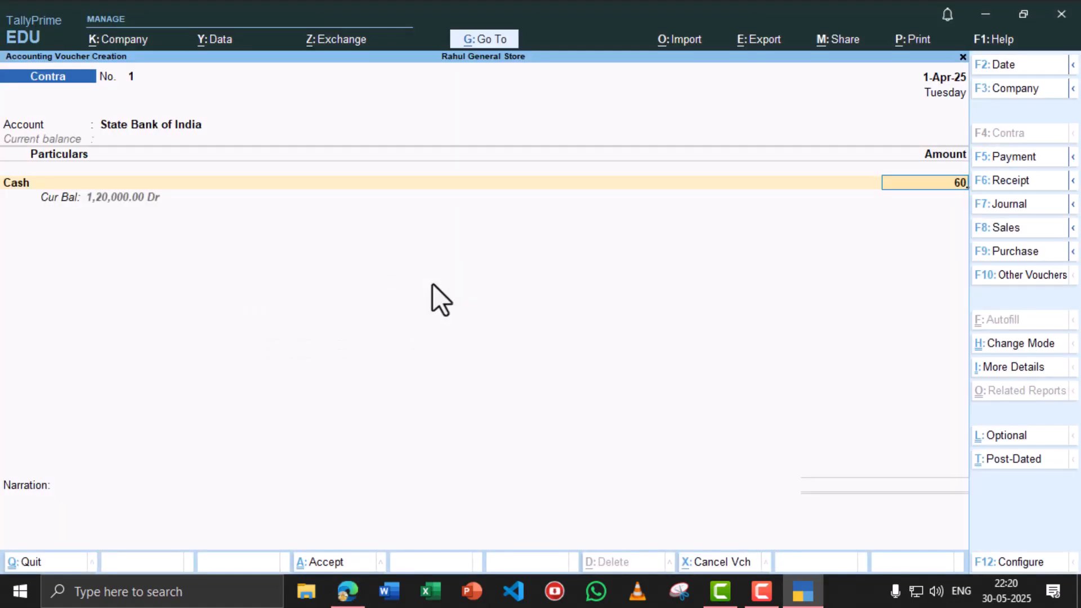
{"action": "type", "text": "000"}
{"action": "key", "text": "Return"}
{"action": "key", "text": "ctrl+a"}
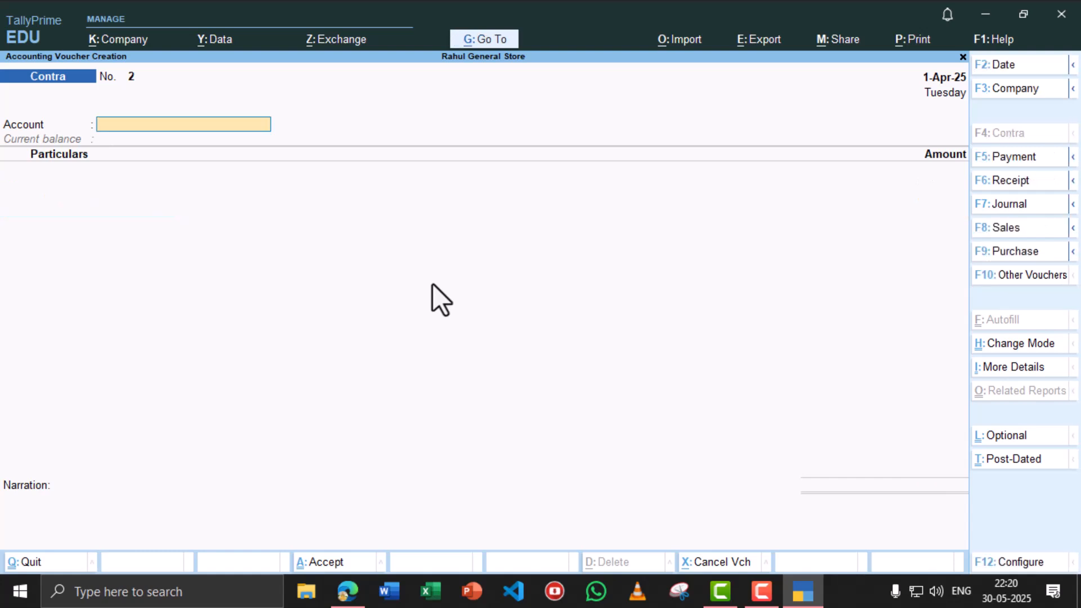
- Read transaction 3 in the PDF and switch to a Purchase voucher
{"action": "key", "text": "alt+Tab"}
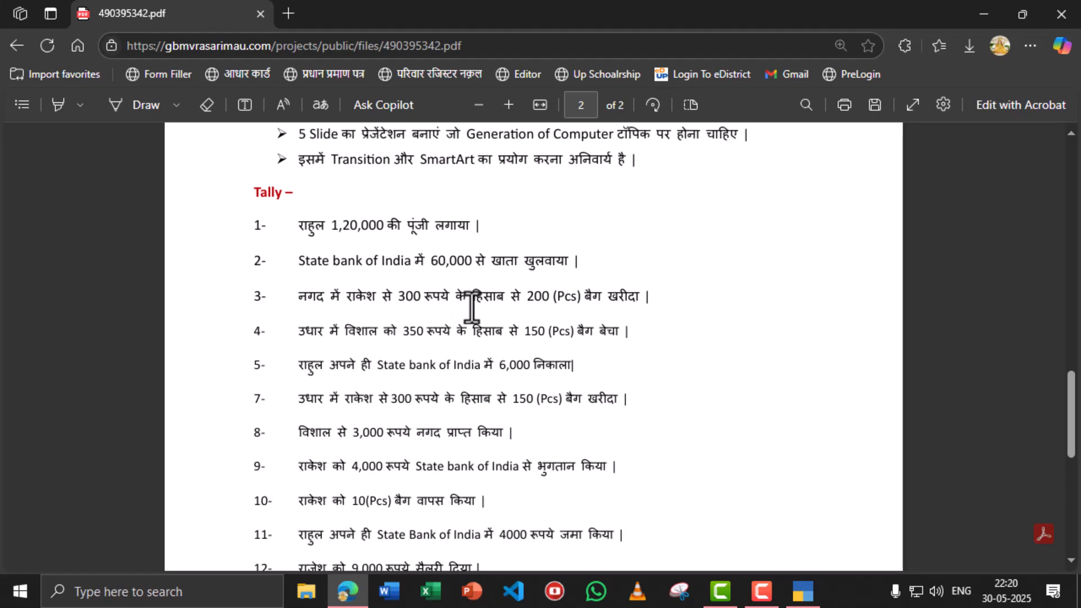
{"action": "double_click", "coordinate": [619, 296]}
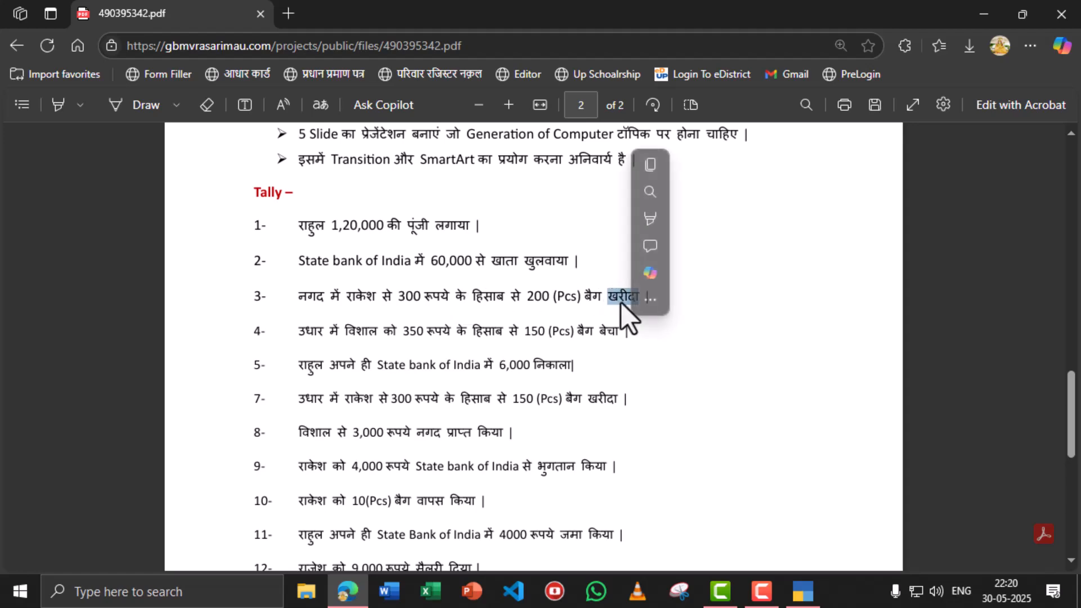
{"action": "key", "text": "alt+Tab"}
{"action": "left_click", "coordinate": [1013, 252]}
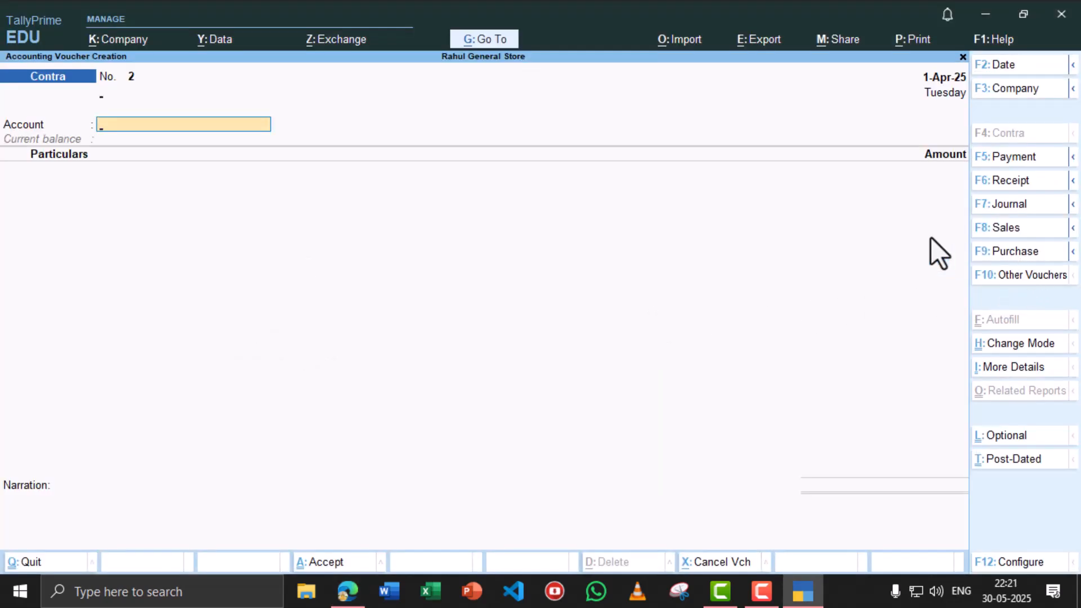
{"action": "key", "text": "alt+Tab"}
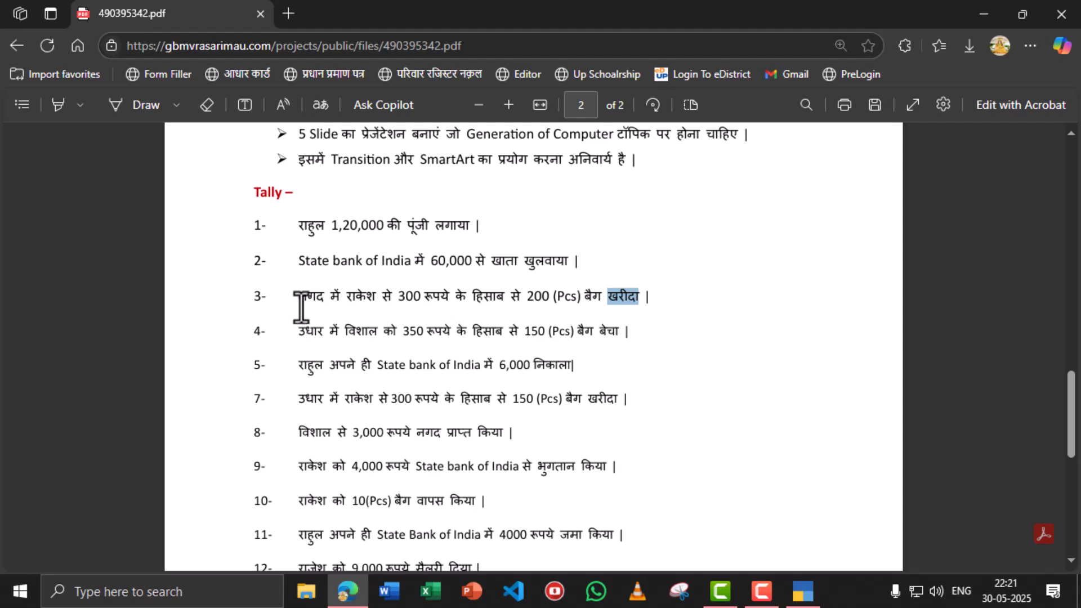
- Enter supplier invoice number 67 and Cash as the party account
{"action": "key", "text": "alt+Tab"}
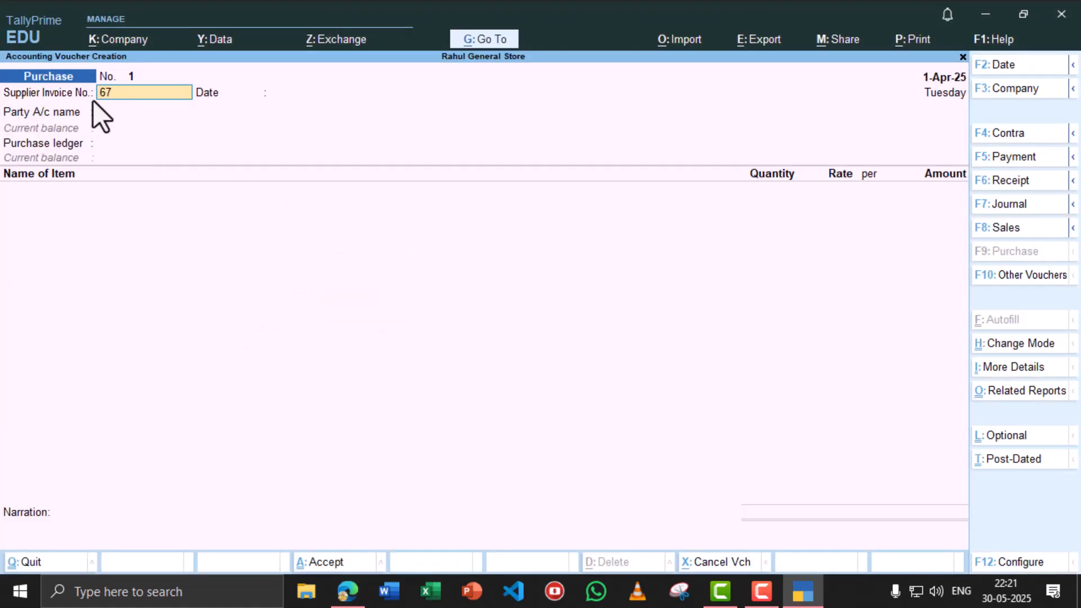
{"action": "type", "text": "67"}
{"action": "key", "text": "Return"}
{"action": "key", "text": "Return"}
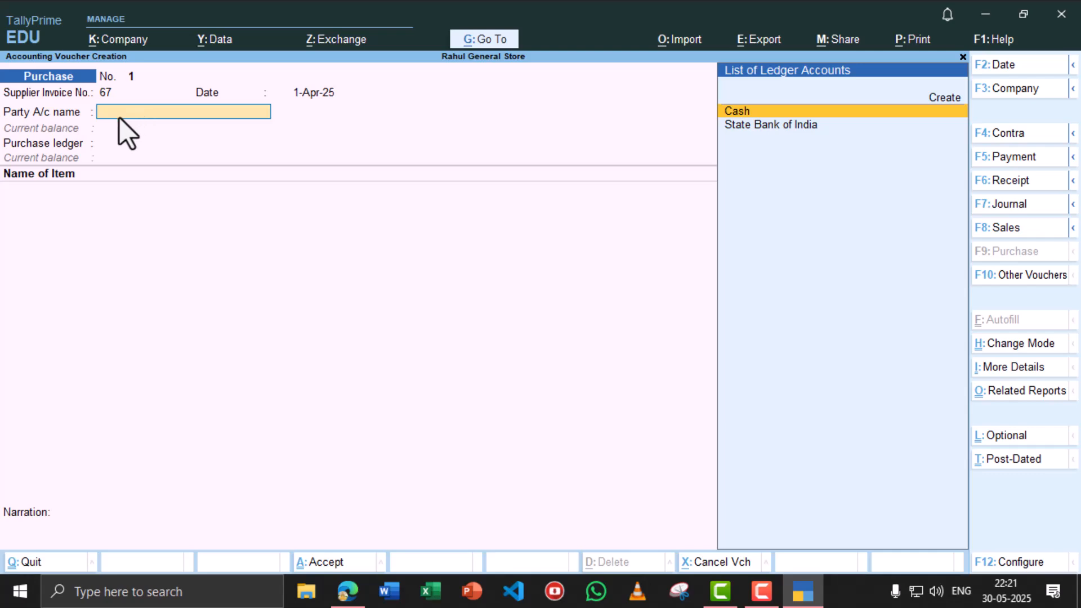
{"action": "type", "text": "c"}
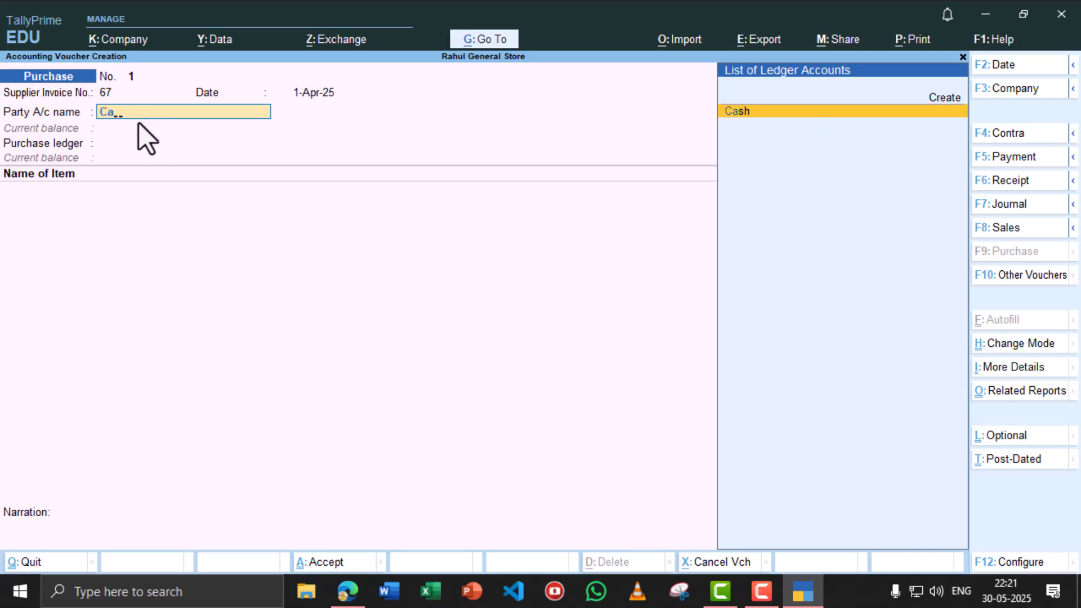
{"action": "key", "text": "Return"}
{"action": "key", "text": "ctrl+a"}
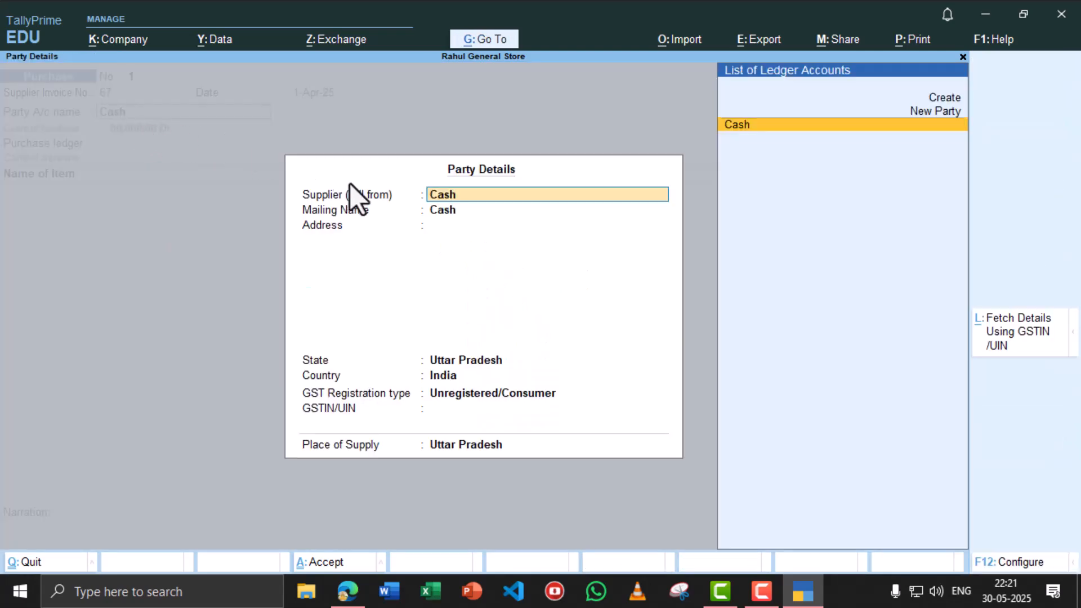
- Fill in the supplier's name from the PDF in the party details
{"action": "key", "text": "alt+Tab"}
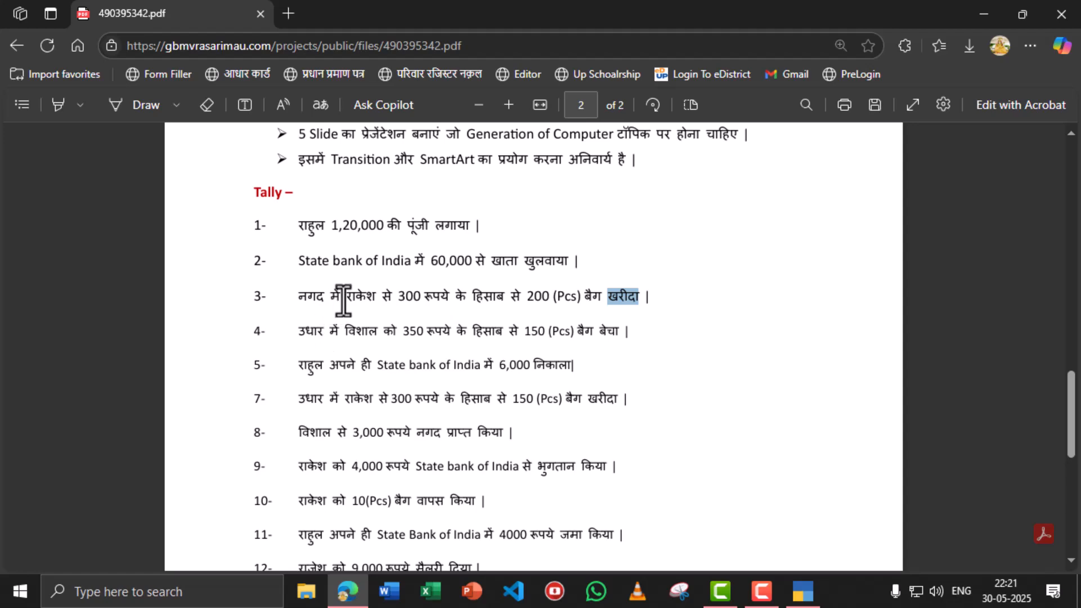
{"action": "key", "text": "alt+Tab"}
{"action": "type", "text": "Rakesh"}
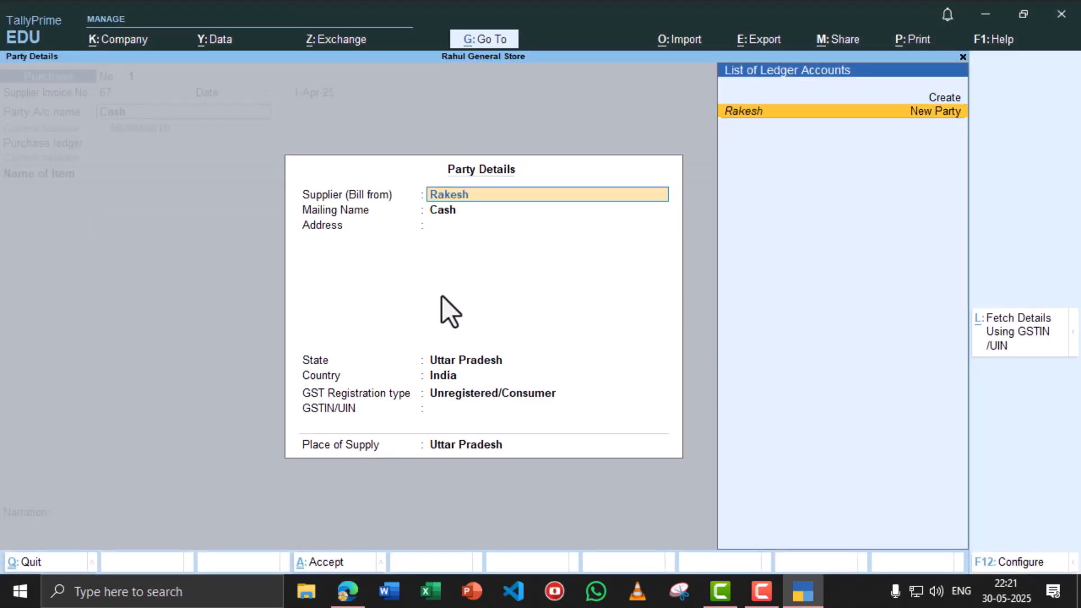
{"action": "key", "text": "Return"}
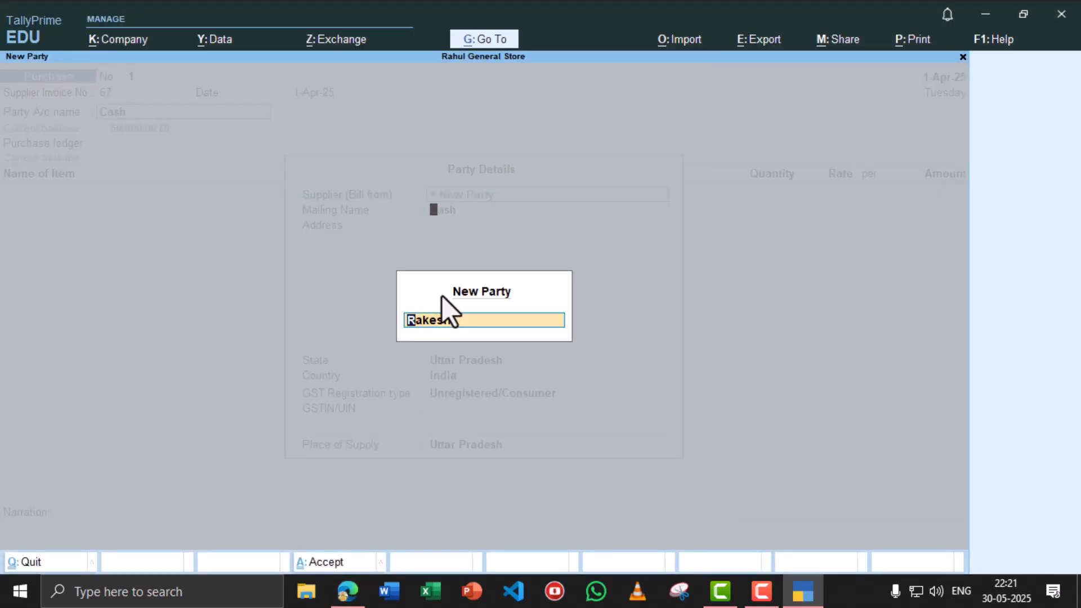
{"action": "key", "text": "Return"}
{"action": "key", "text": "ctrl+a"}
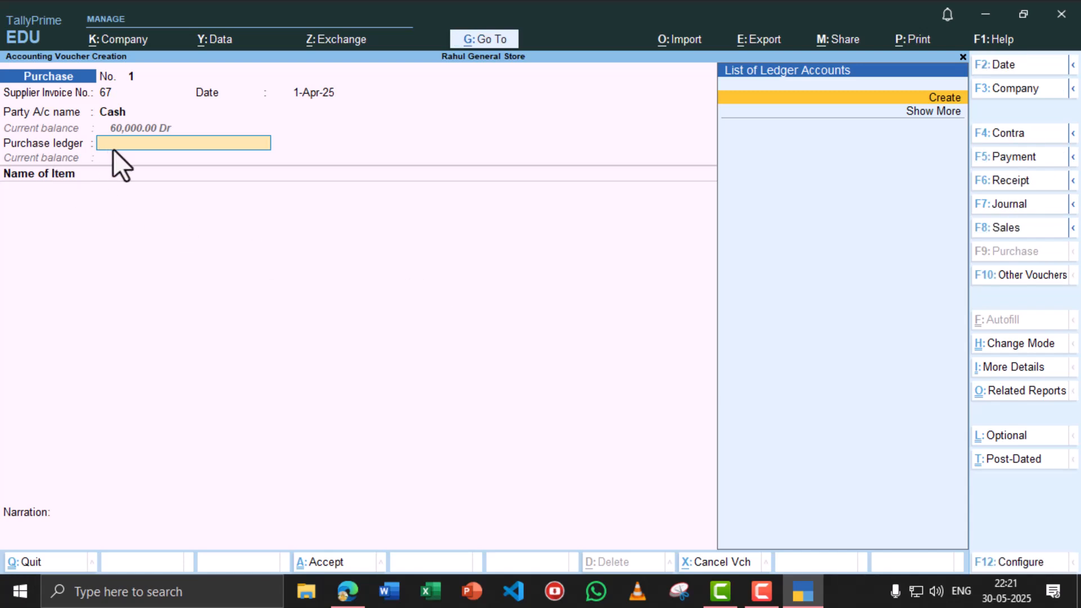
- Create a ledger named 'Purchase' under Purchase Accounts for the voucher
{"action": "key", "text": "Return"}
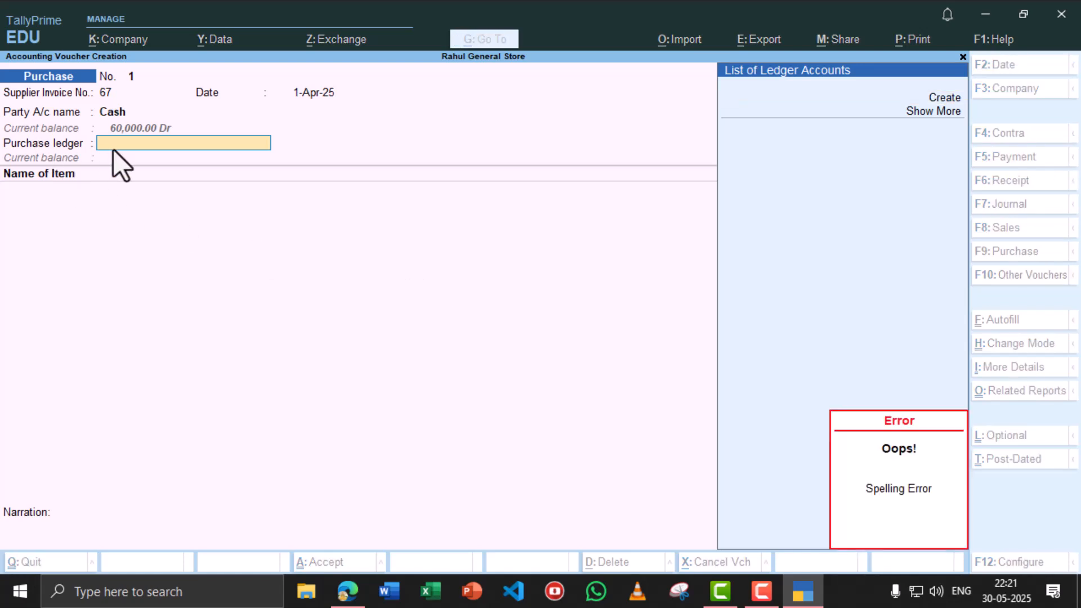
{"action": "key", "text": "alt+c"}
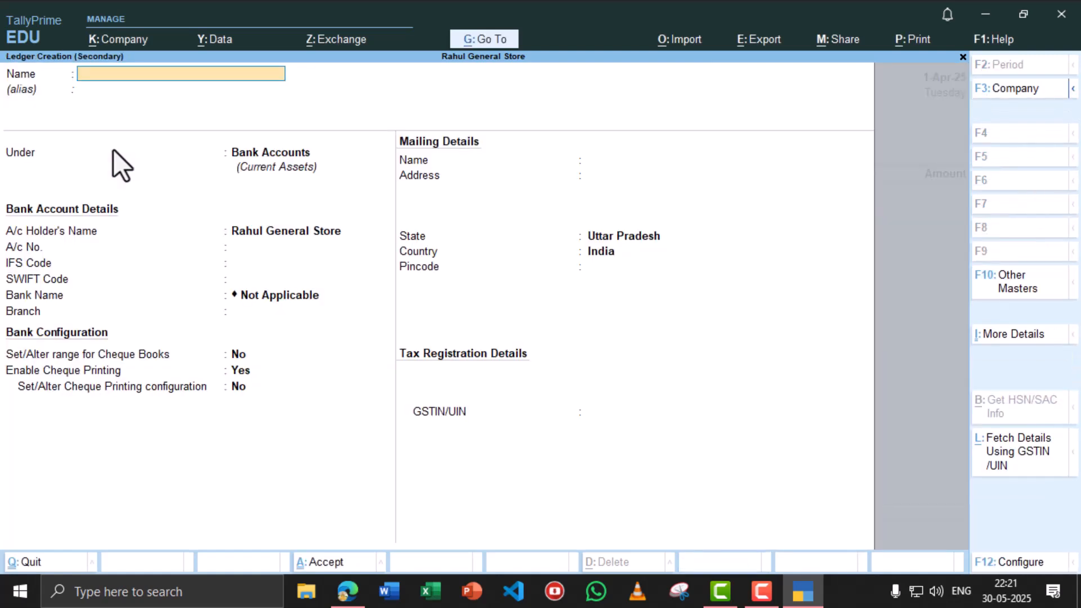
{"action": "type", "text": "Purchase"}
{"action": "key", "text": "Return"}
{"action": "type", "text": "Pur"}
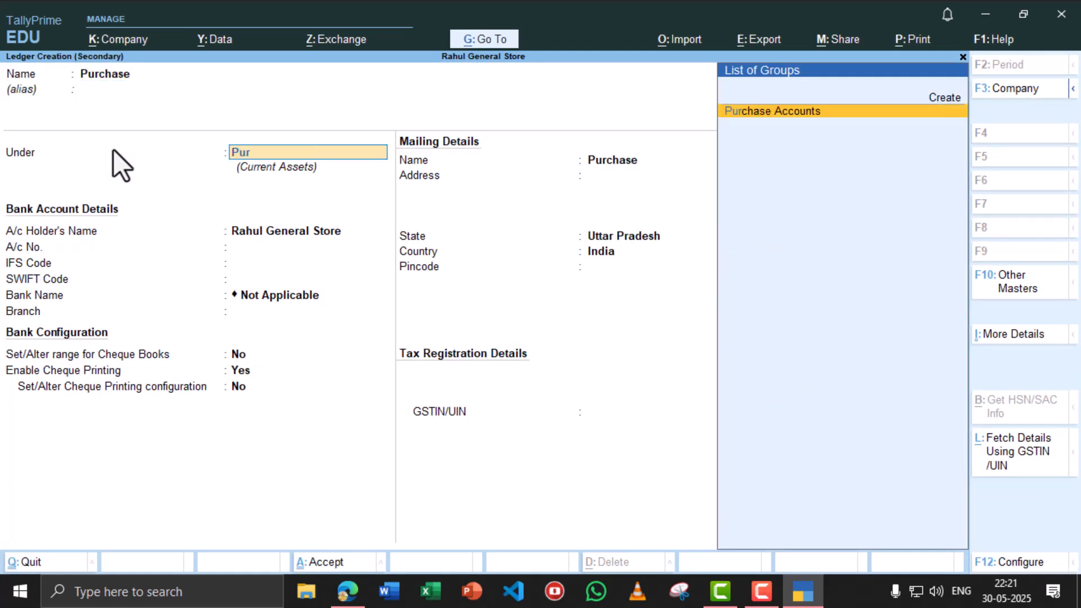
{"action": "key", "text": "Return"}
{"action": "key", "text": "ctrl+a"}
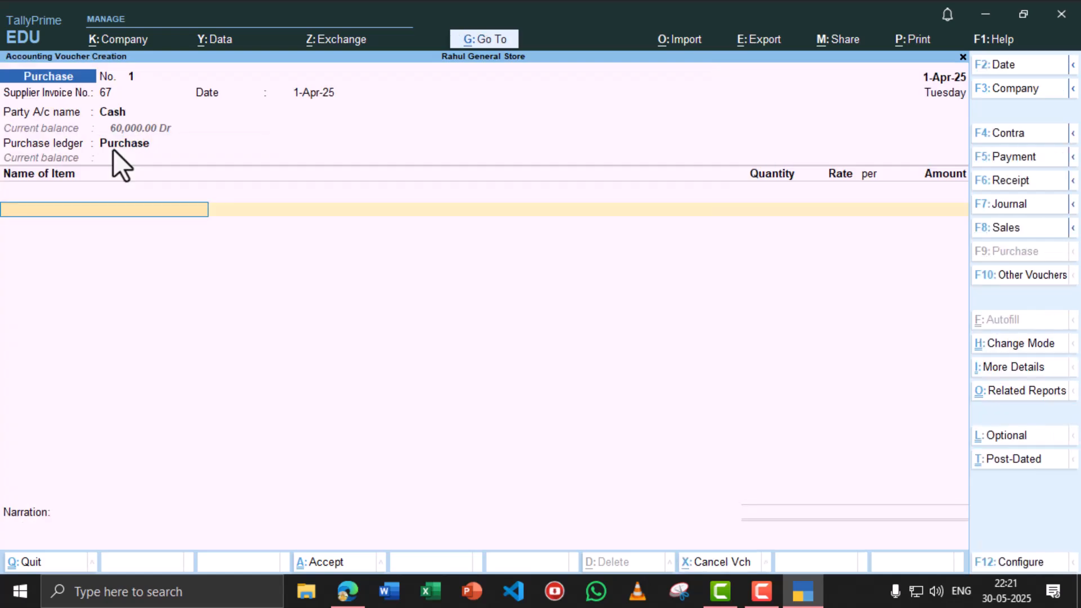
{"action": "key", "text": "alt+Tab"}
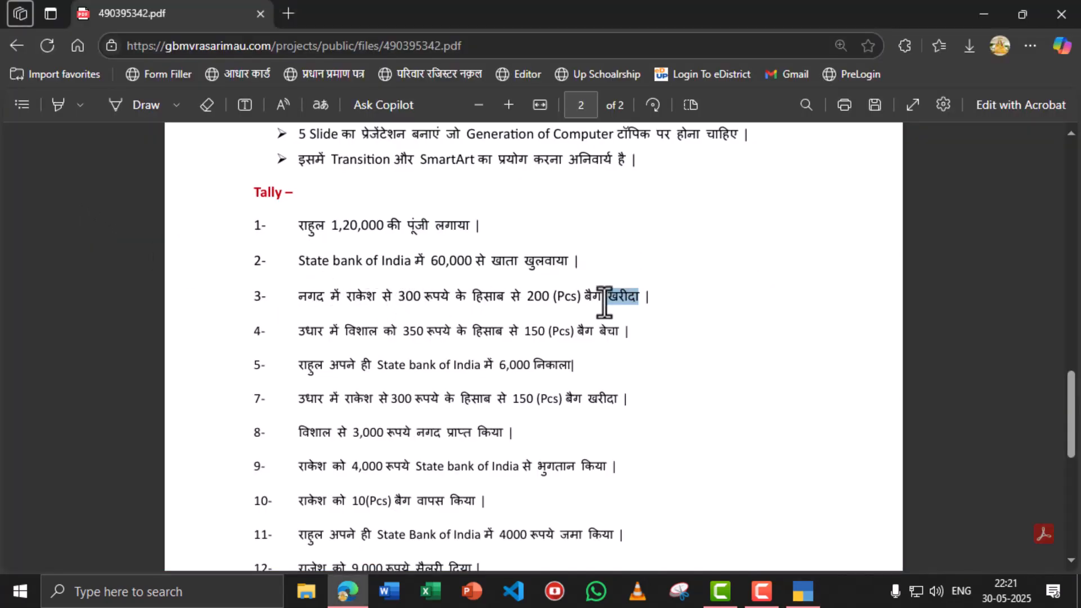
{"action": "key", "text": "alt+Tab"}
- Create stock item 'Bag' and start a new unit with symbol pcs
{"action": "key", "text": "Return"}
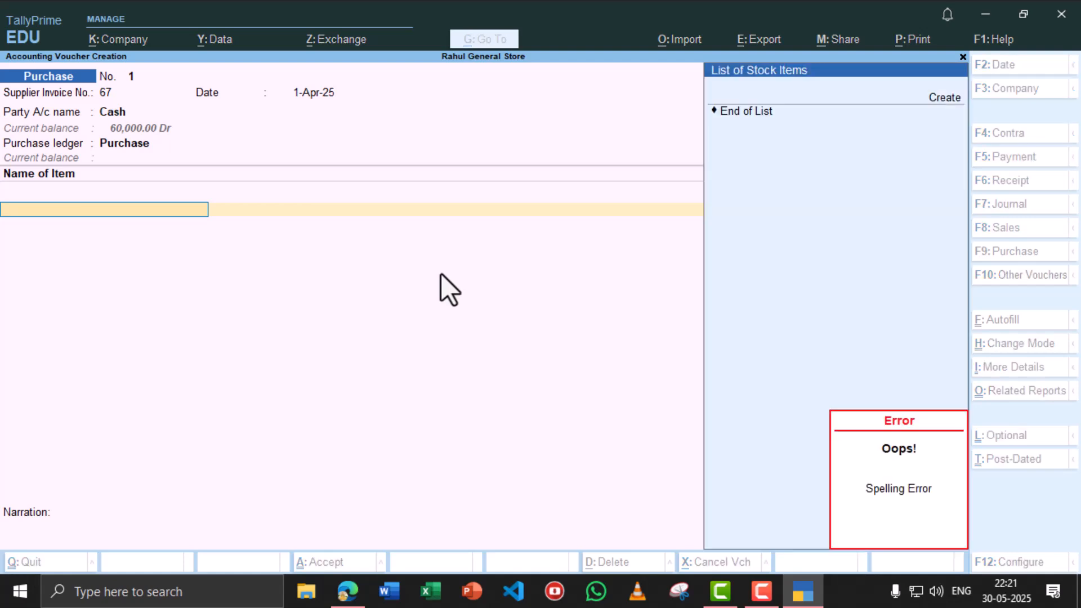
{"action": "key", "text": "alt+c"}
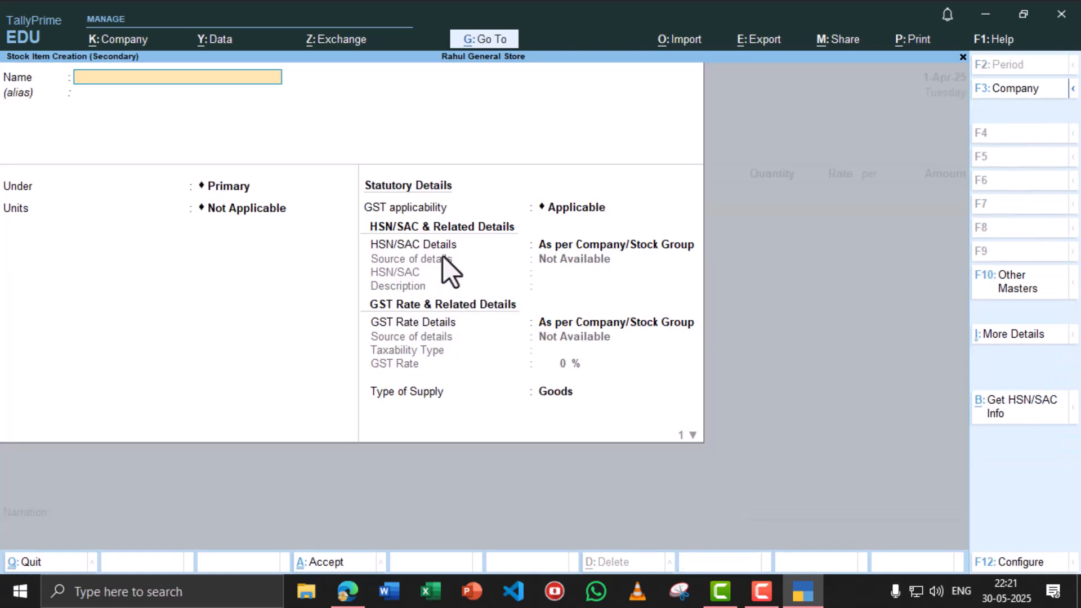
{"action": "type", "text": "Bag"}
{"action": "left_click", "coordinate": [255, 211]}
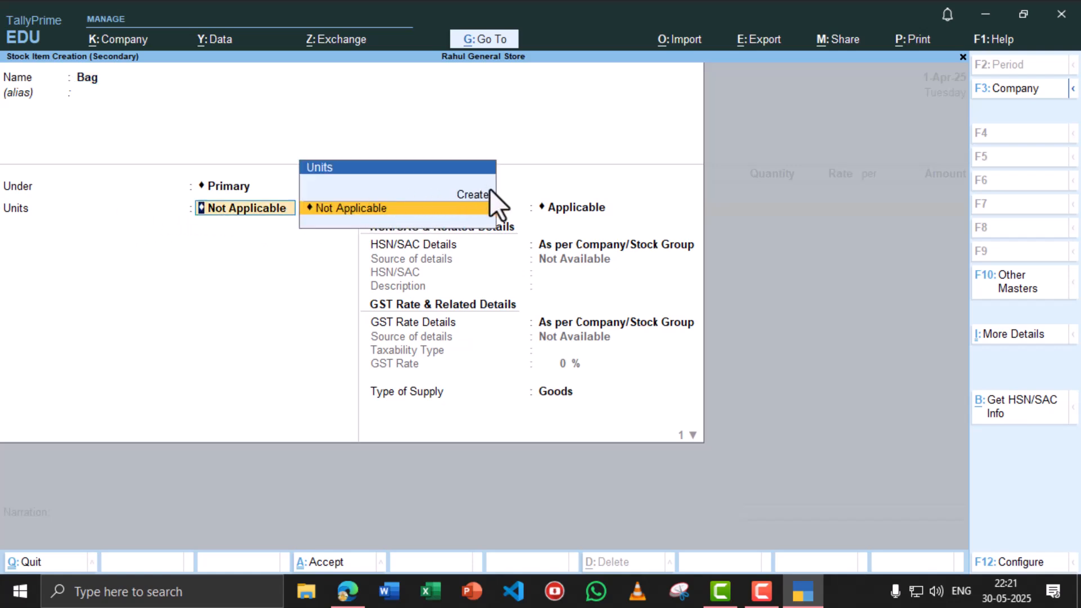
{"action": "left_click", "coordinate": [467, 195]}
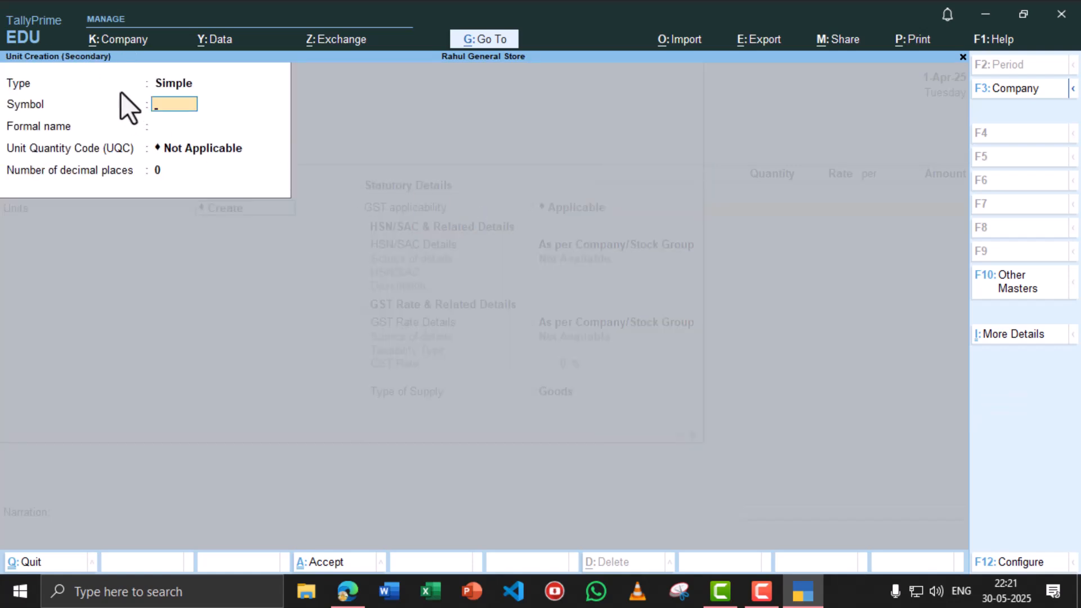
{"action": "type", "text": "pcs"}
{"action": "key", "text": "Return"}
- Give the unit UQC PCS-PIECES, save it and the Bag item, and place Bag on the voucher
{"action": "left_click", "coordinate": [211, 148]}
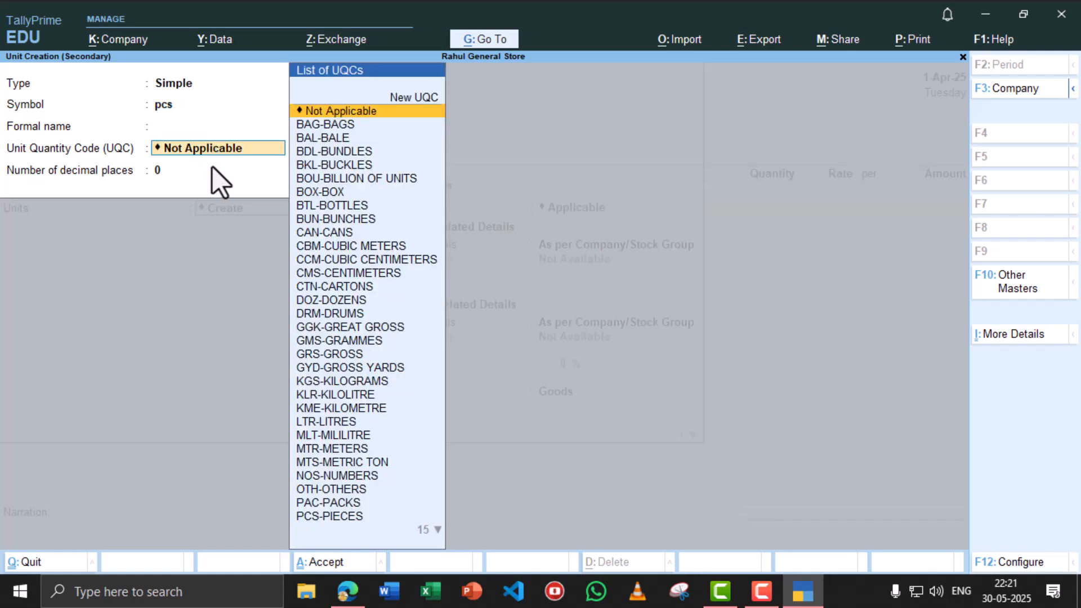
{"action": "type", "text": "pcs"}
{"action": "key", "text": "Return"}
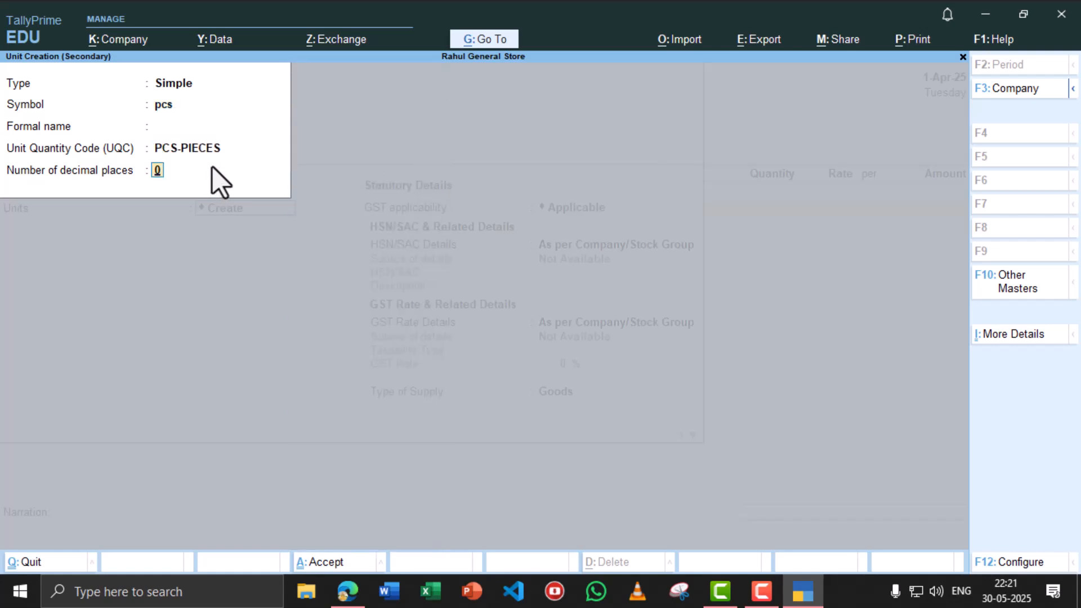
{"action": "key", "text": "Return"}
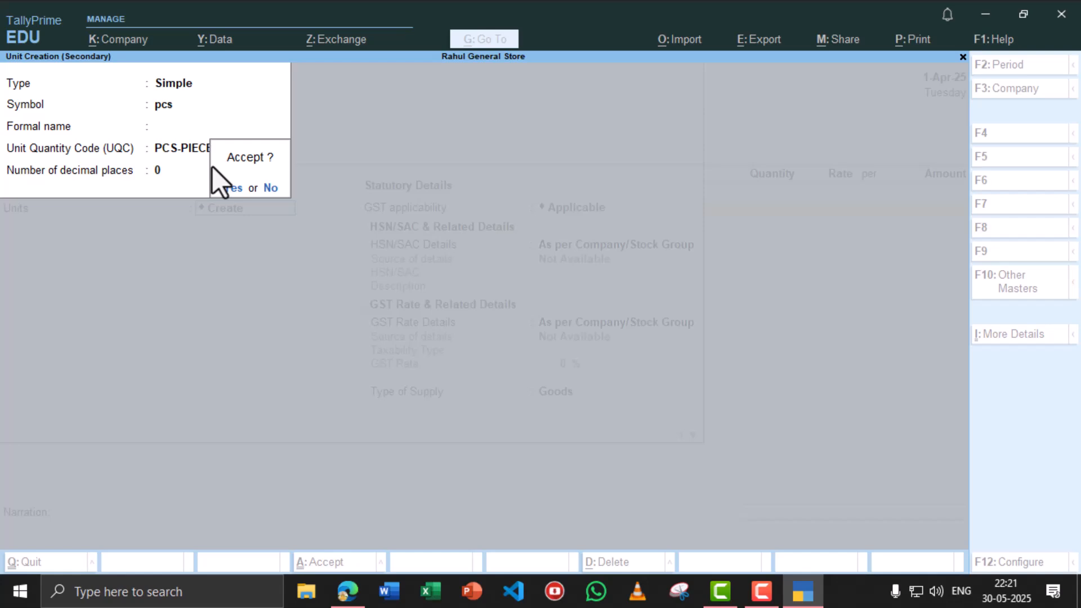
{"action": "key", "text": "Return"}
{"action": "key", "text": "ctrl+a"}
{"action": "key", "text": "Return"}
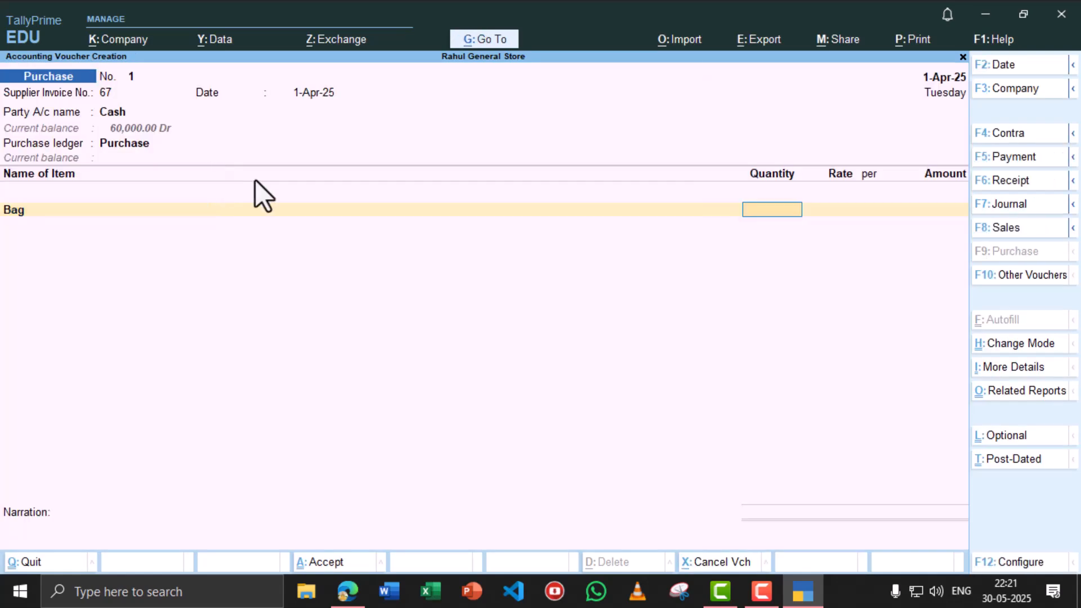
{"action": "key", "text": "alt+Tab"}
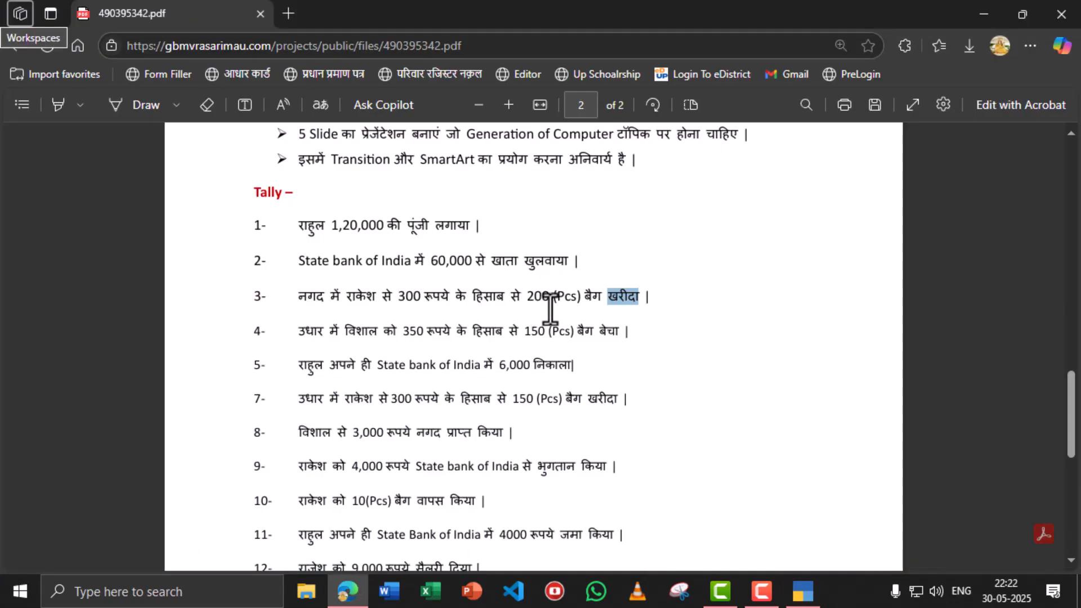
- Enter 200 pcs of Bag at 300 each (60,000) and save Purchase voucher No. 1
{"action": "key", "text": "alt+Tab"}
{"action": "type", "text": "200"}
{"action": "key", "text": "Return"}
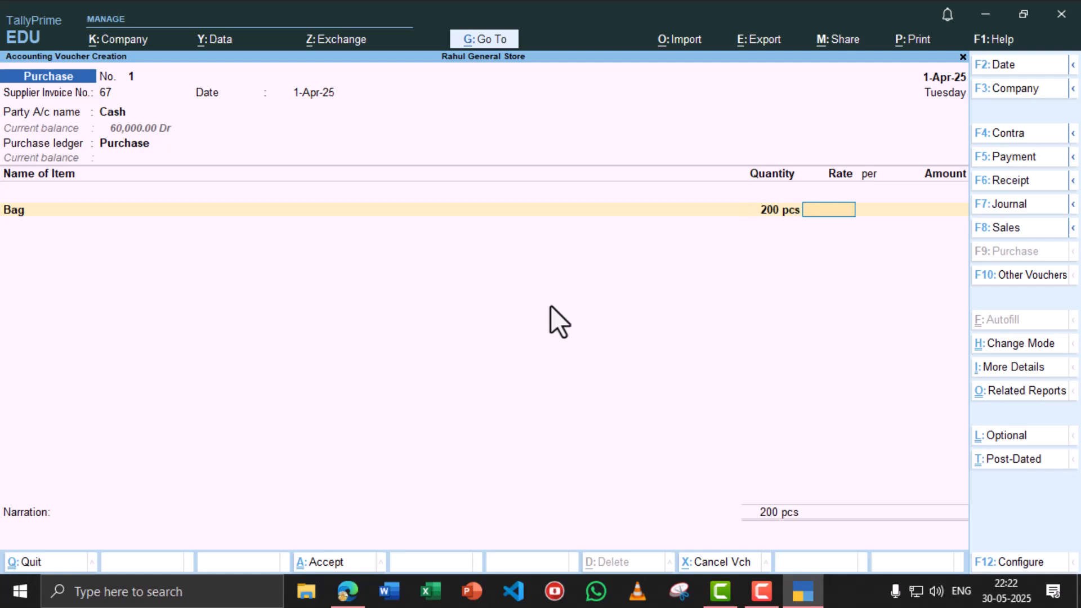
{"action": "type", "text": "300"}
{"action": "key", "text": "Return"}
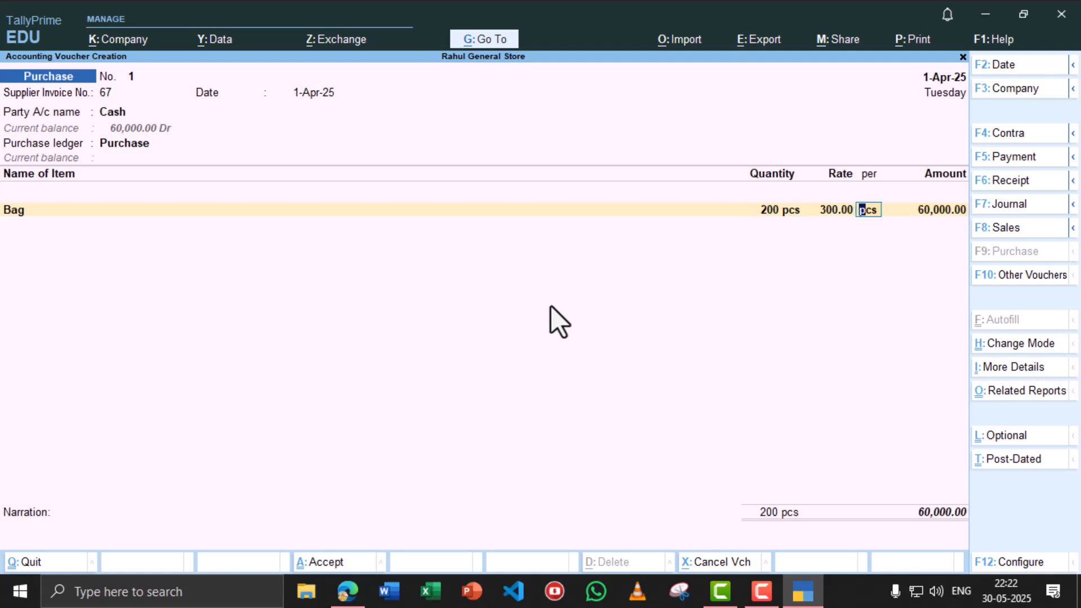
{"action": "key", "text": "ctrl"}
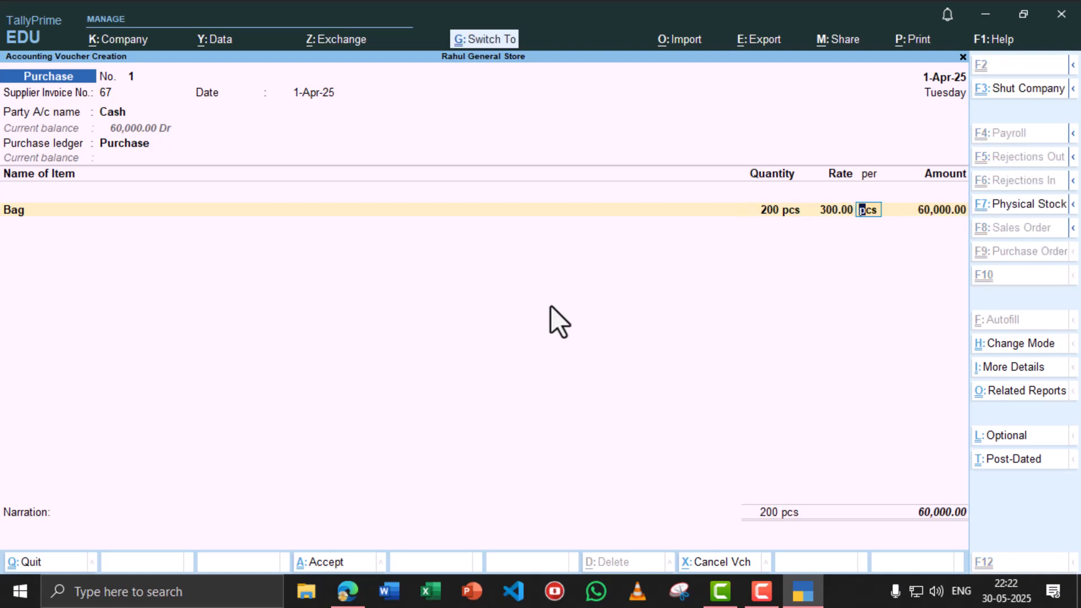
{"action": "key", "text": "ctrl+a"}
{"action": "key", "text": "alt+Tab"}
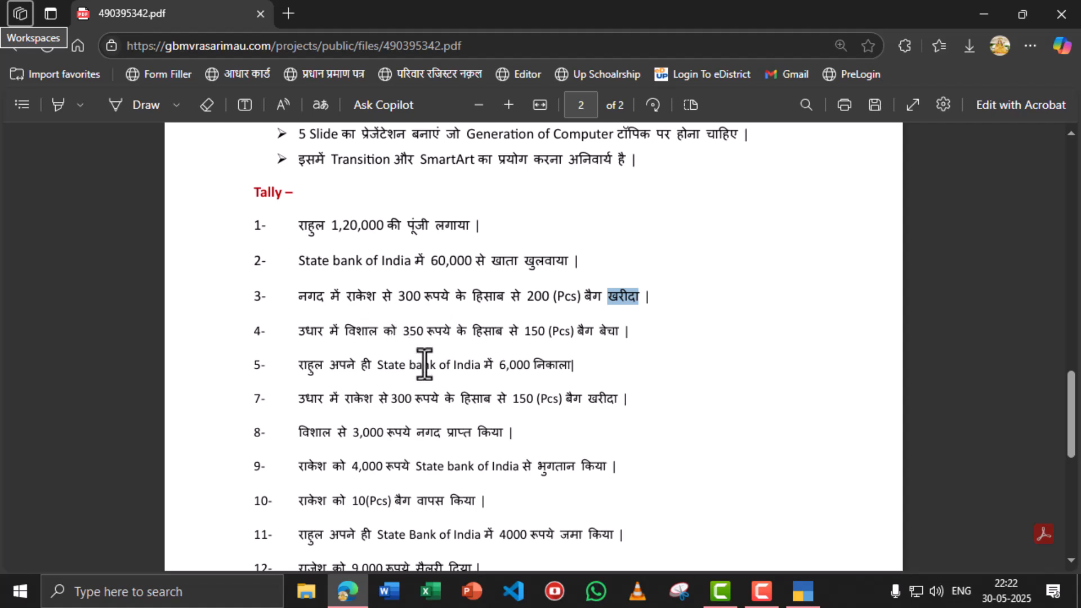
- Switch the voucher entry screen to a Sales voucher
{"action": "key", "text": "alt+Tab"}
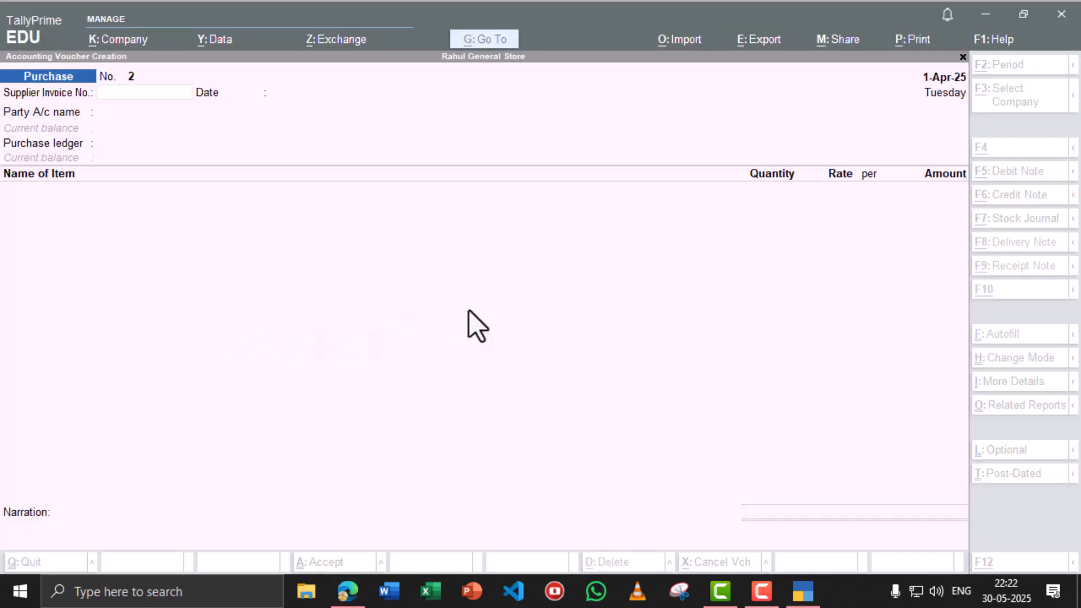
{"action": "left_click", "coordinate": [1045, 228]}
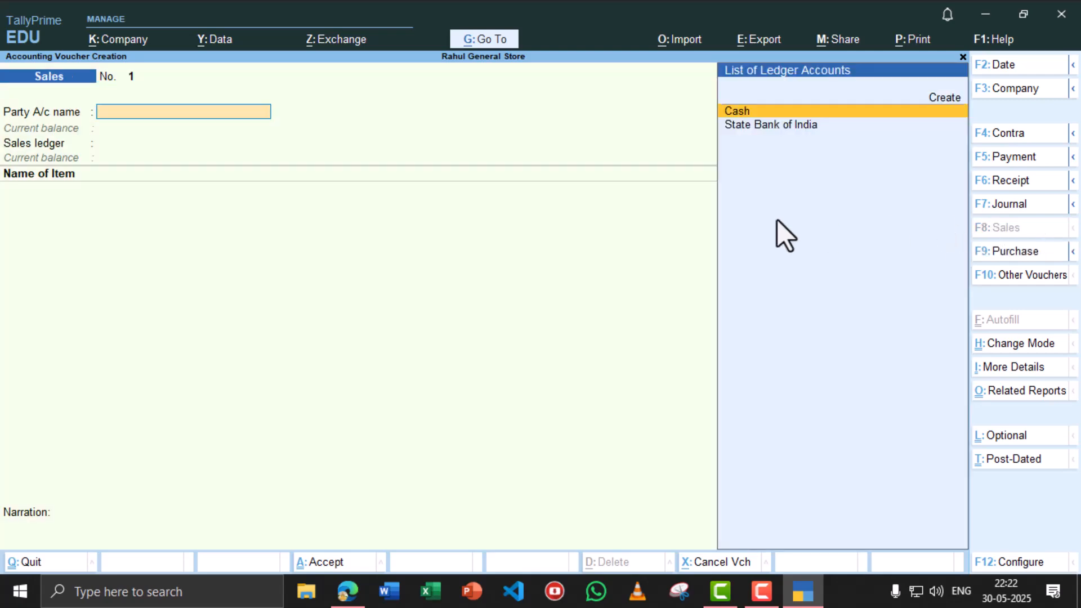
{"action": "key", "text": "alt+Tab"}
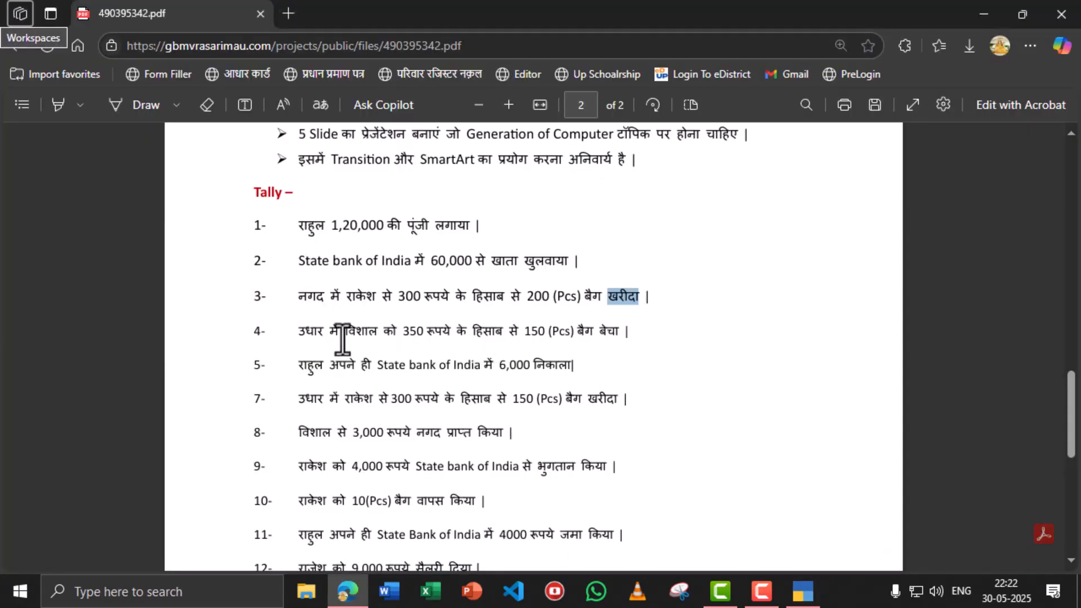
{"action": "key", "text": "alt+Tab"}
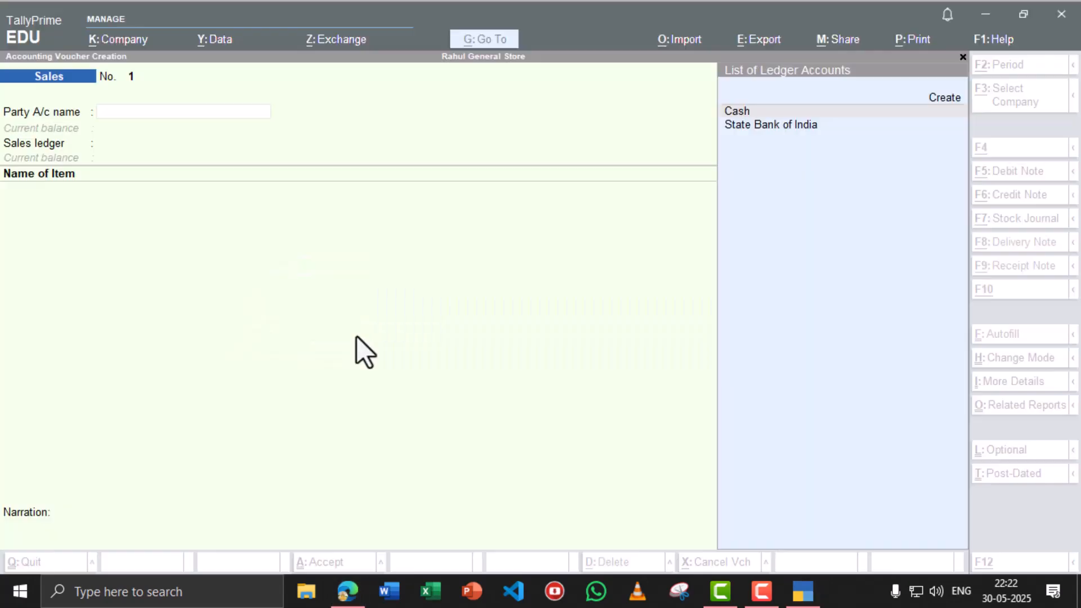
- Create the customer's party ledger under Sundry Debtors and confirm it as the buyer
{"action": "type", "text": "i"}
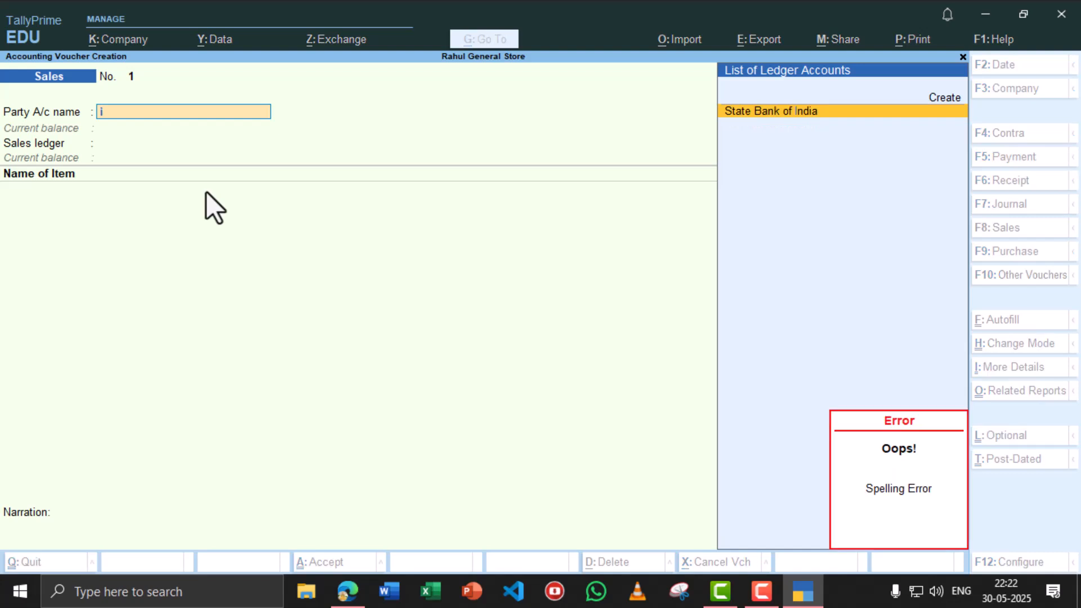
{"action": "key", "text": "alt+c"}
{"action": "type", "text": "Vishal"}
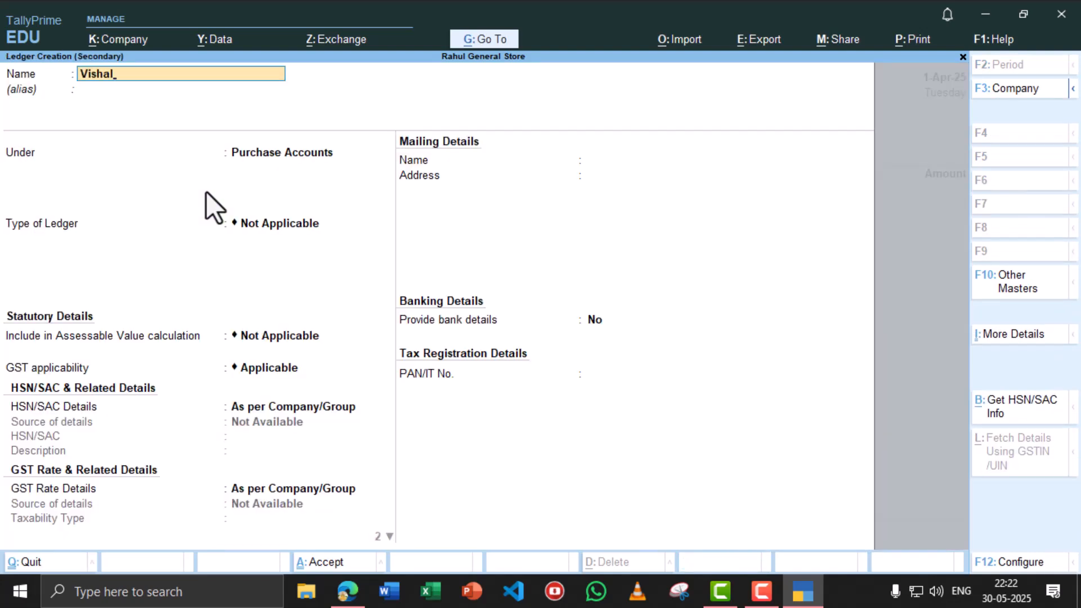
{"action": "key", "text": "Return"}
{"action": "key", "text": "Return"}
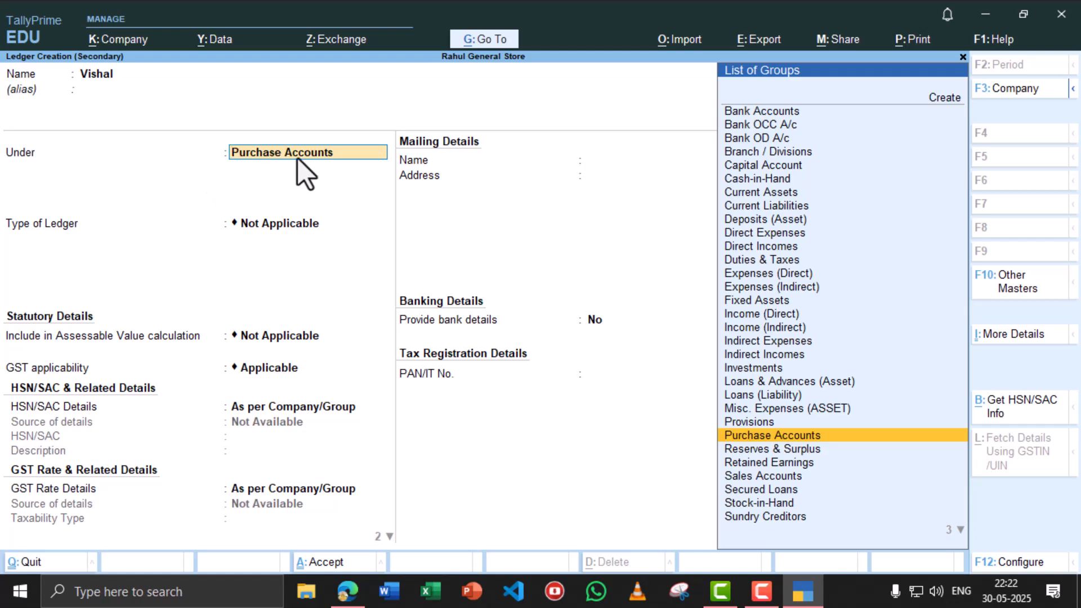
{"action": "type", "text": "Deb"}
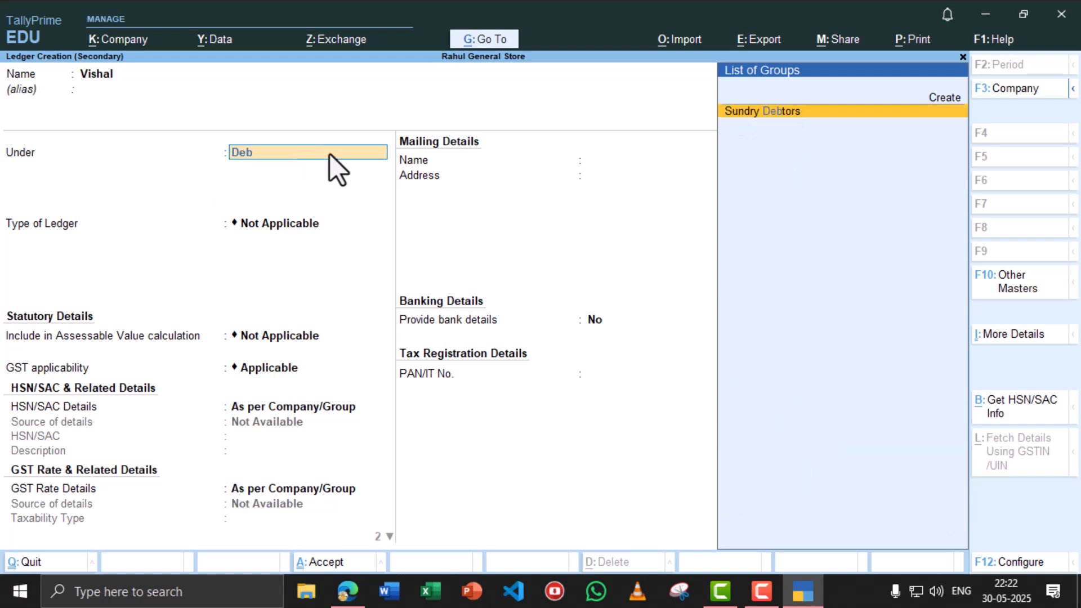
{"action": "left_click", "coordinate": [762, 113]}
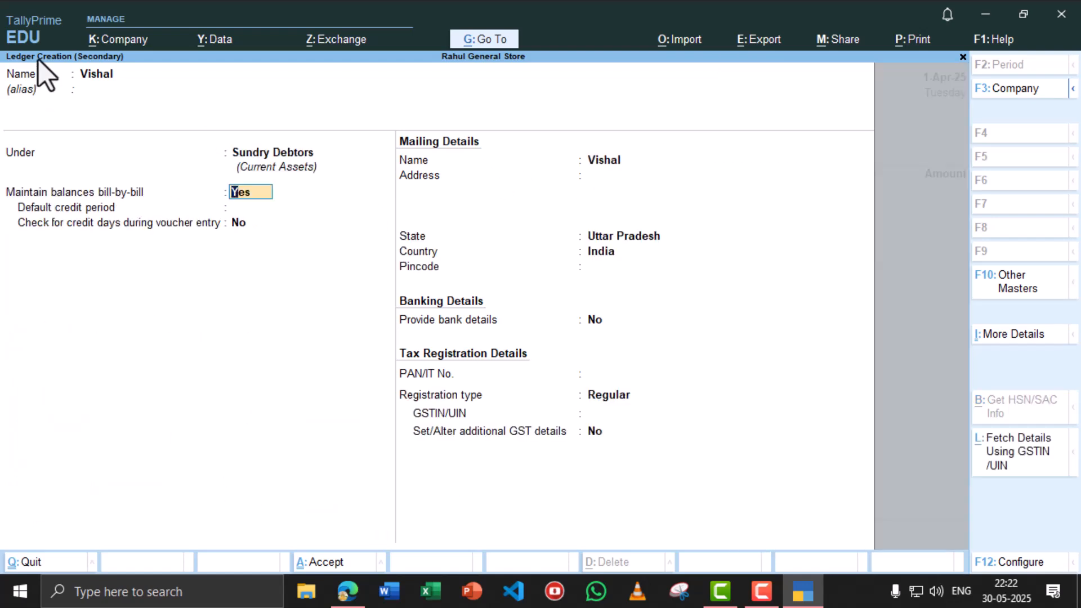
{"action": "key", "text": "ctrl+a"}
{"action": "key", "text": "ctrl+a"}
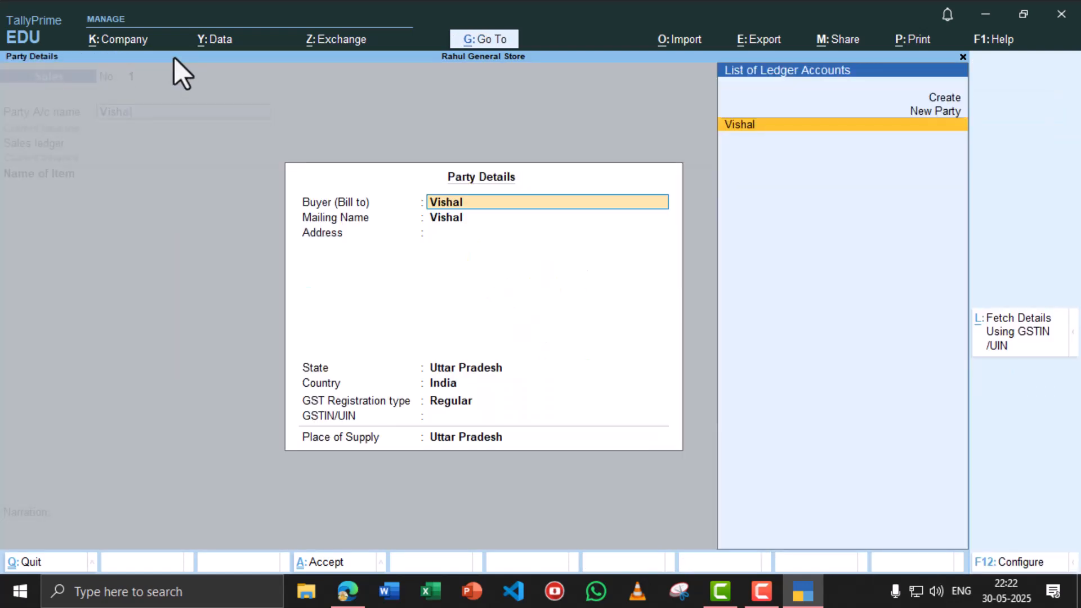
{"action": "key", "text": "ctrl+a"}
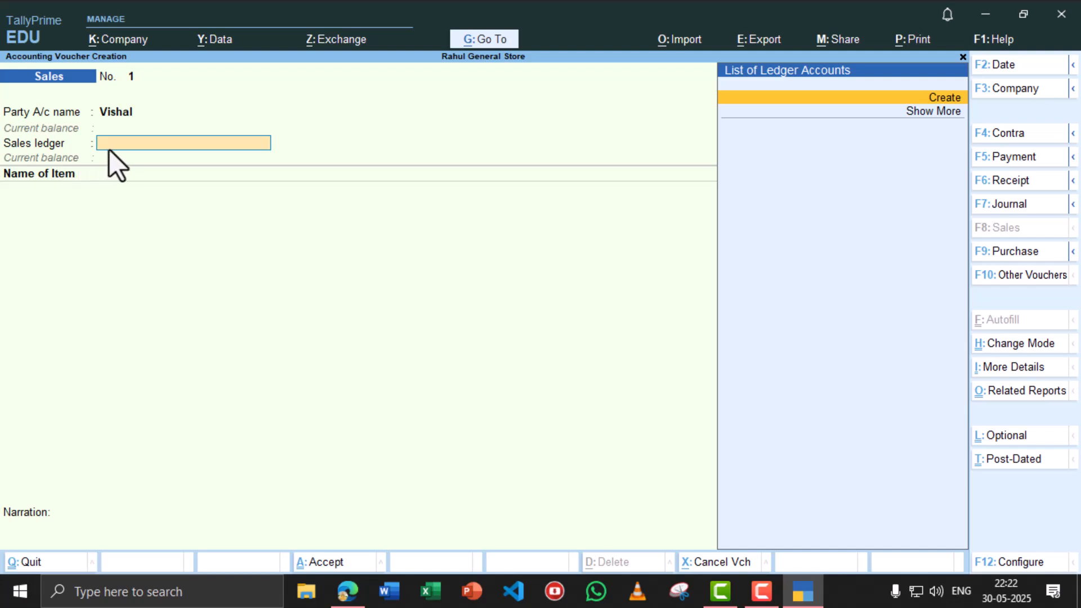
- Create a ledger named 'Sale' under Sales Accounts as the voucher's sales ledger
{"action": "type", "text": "s"}
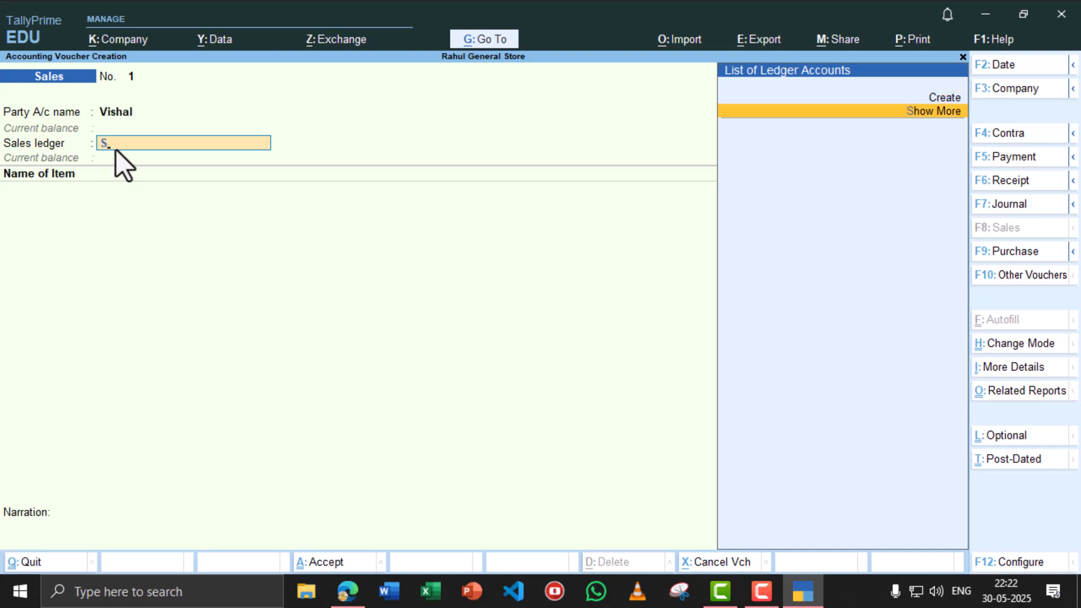
{"action": "key", "text": "alt+c"}
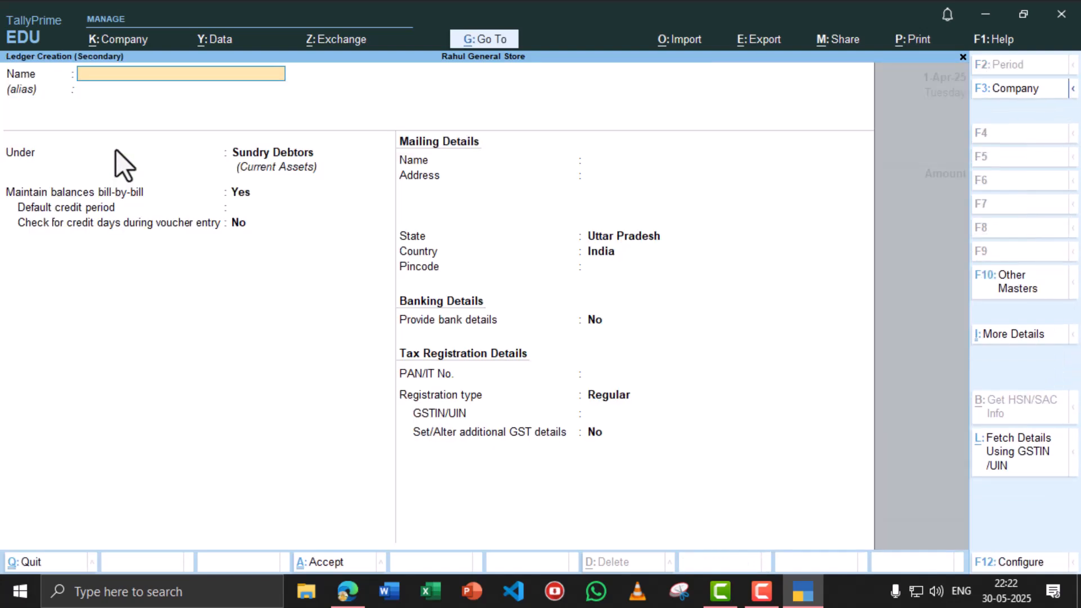
{"action": "type", "text": "Sale"}
{"action": "key", "text": "Return"}
{"action": "key", "text": "Return"}
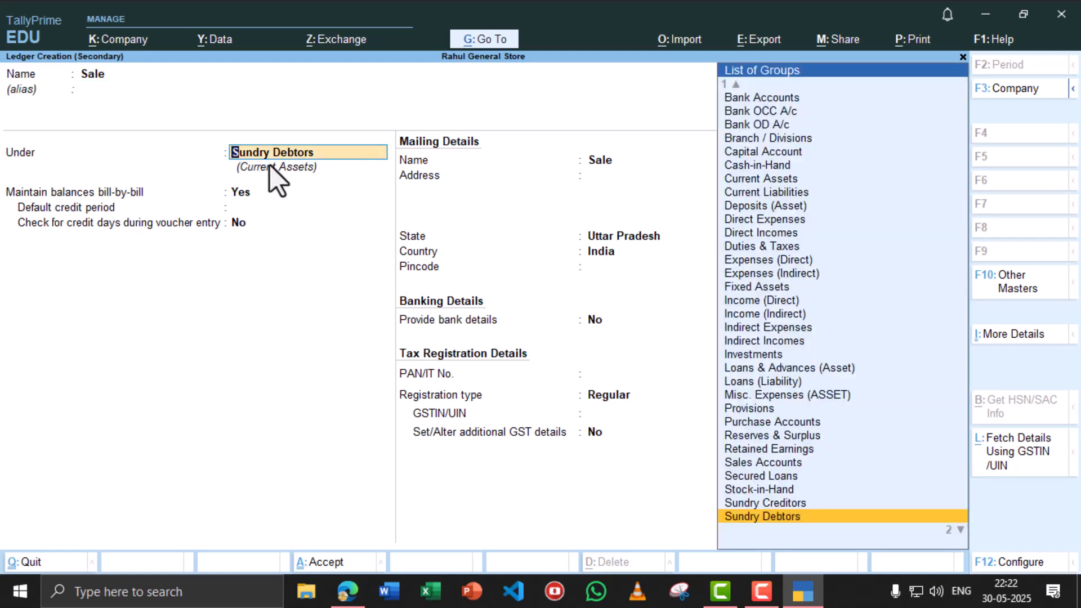
{"action": "type", "text": "Sales"}
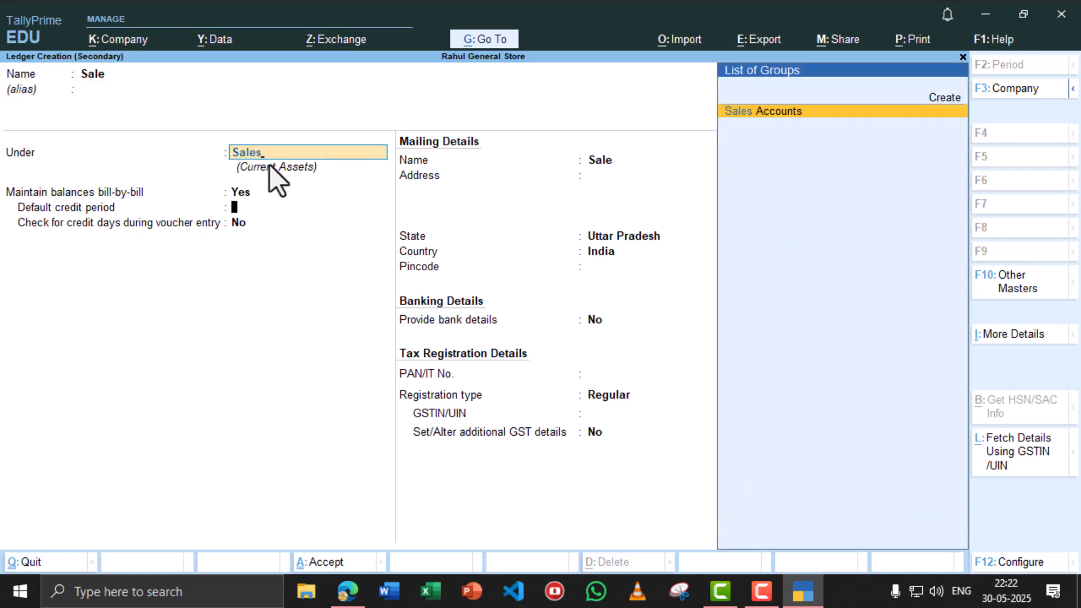
{"action": "key", "text": "Return"}
{"action": "key", "text": "ctrl+a"}
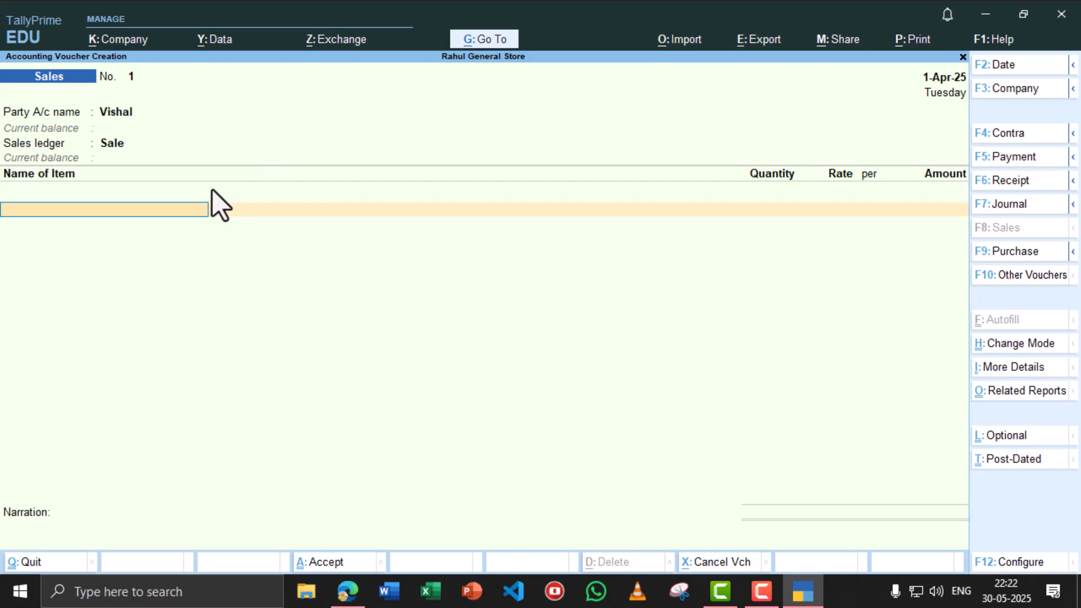
- Confirm Sale as the sales ledger and select Bag as the item sold
{"action": "key", "text": "alt+Tab"}
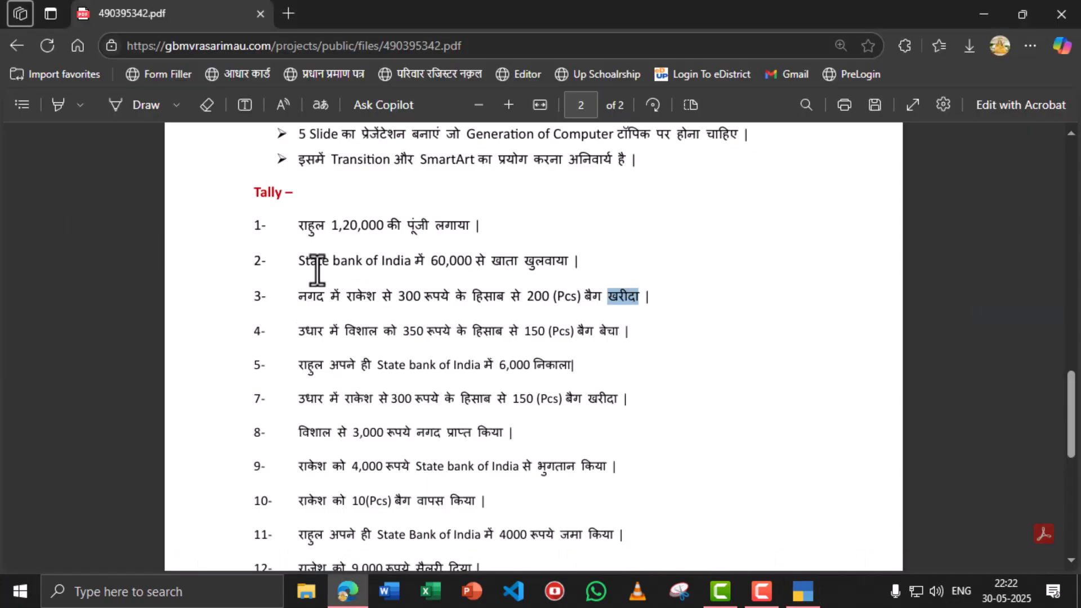
{"action": "key", "text": "alt+Tab"}
{"action": "type", "text": "n"}
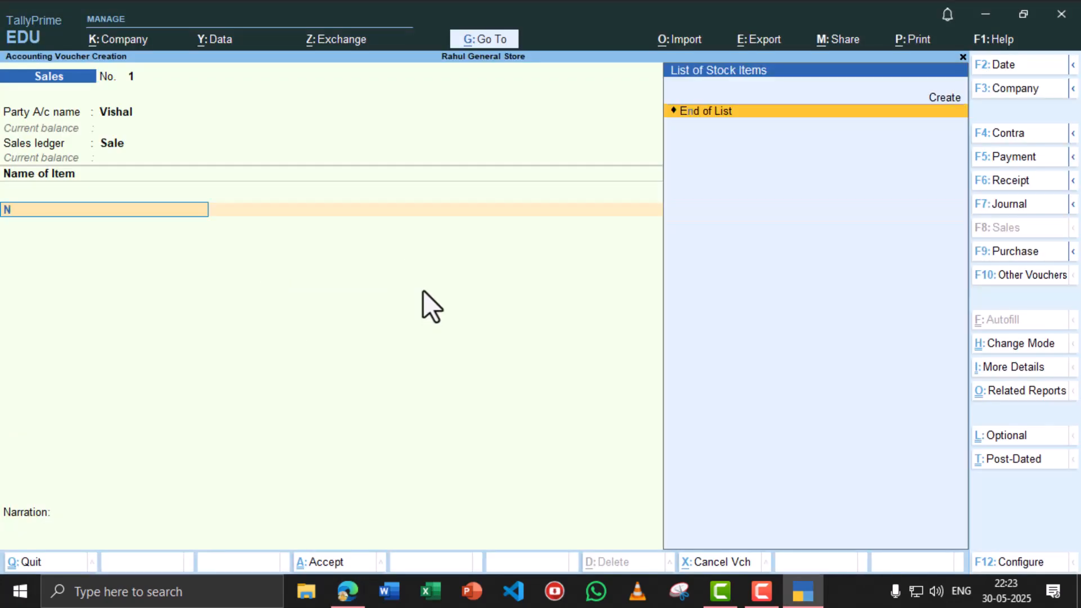
{"action": "key", "text": "BackSpace"}
{"action": "key", "text": "BackSpace"}
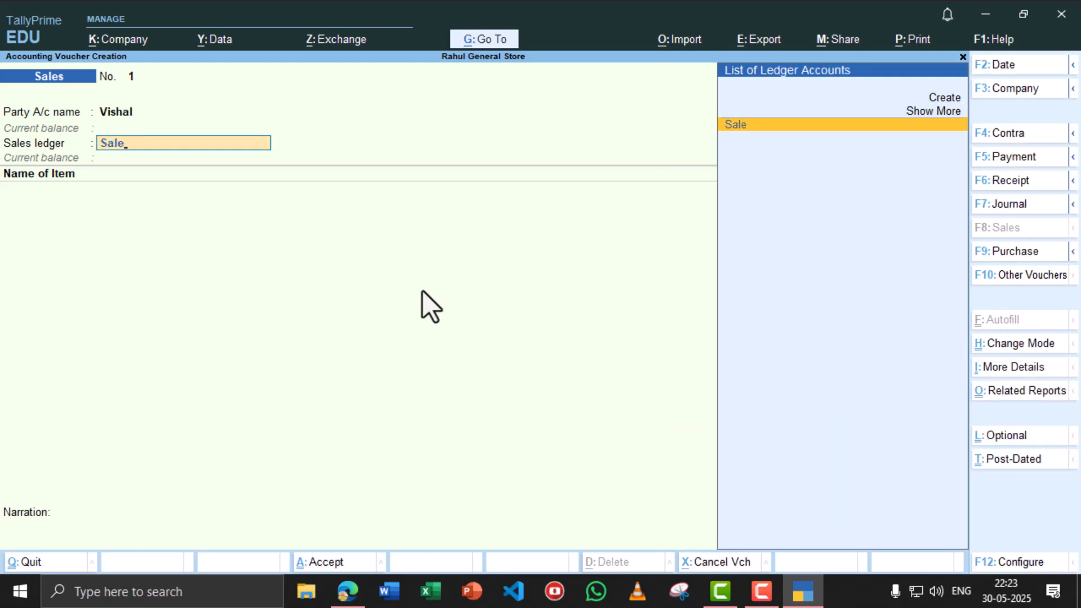
{"action": "key", "text": "Return"}
{"action": "type", "text": "ba"}
{"action": "key", "text": "Return"}
- Enter 150 pcs at 350 each (52,500) and save the sales voucher
{"action": "key", "text": "alt+Tab"}
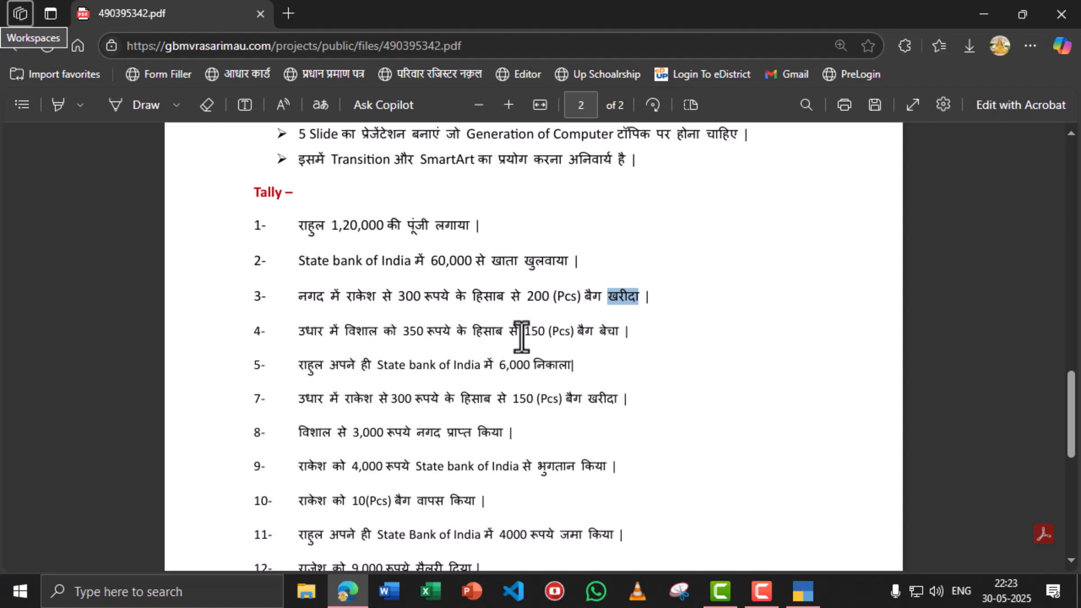
{"action": "key", "text": "alt+Tab"}
{"action": "type", "text": "15"}
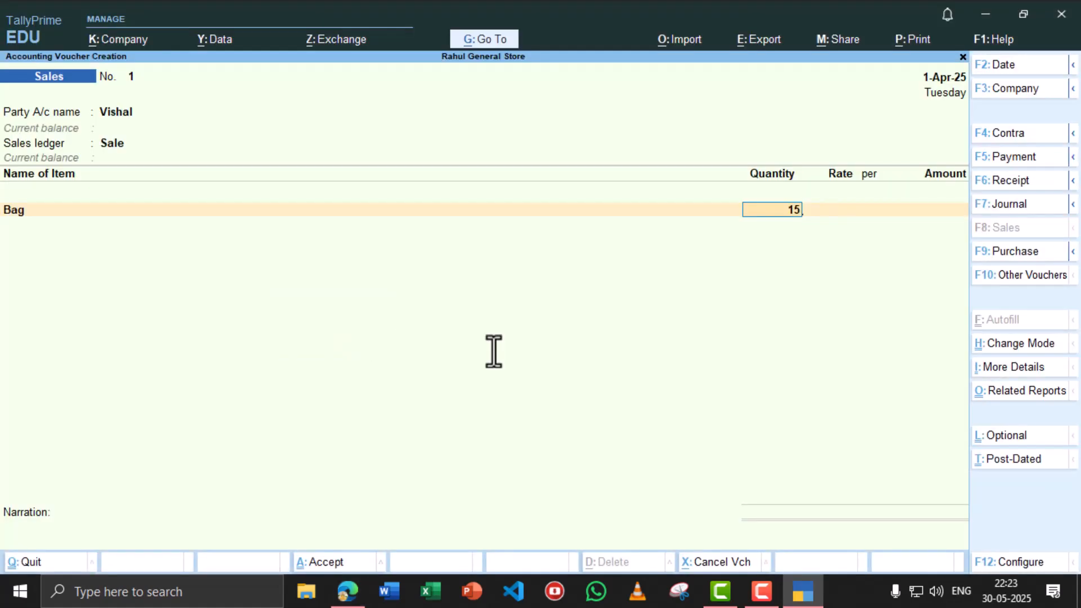
{"action": "type", "text": "0"}
{"action": "key", "text": "Return"}
{"action": "type", "text": "350"}
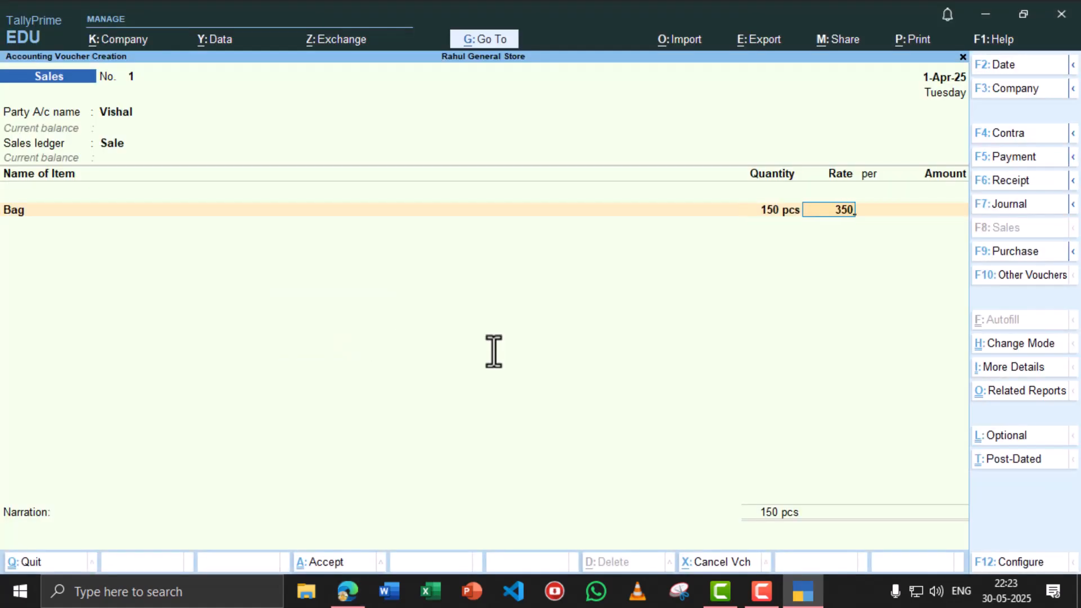
{"action": "key", "text": "Return"}
{"action": "key", "text": "Return"}
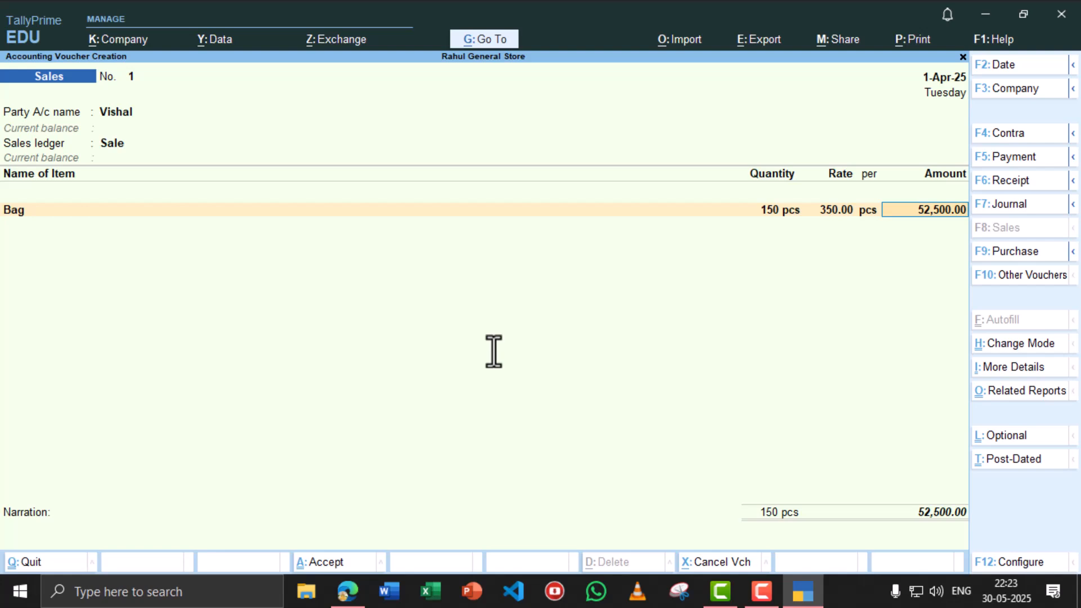
{"action": "key", "text": "ctrl"}
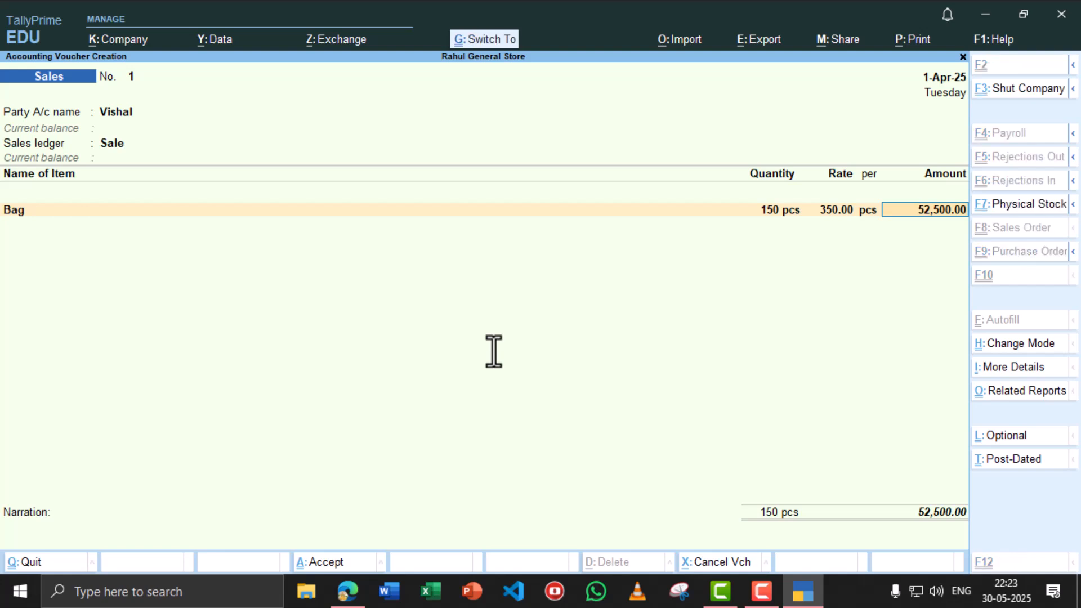
{"action": "key", "text": "ctrl+a"}
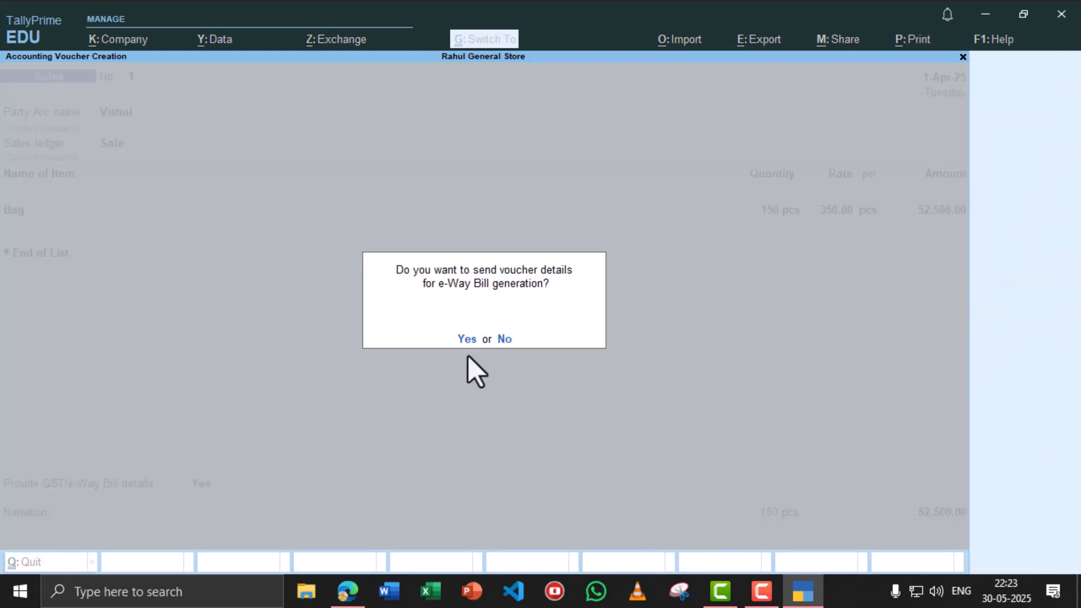
- Decline the e-Way Bill details to finish saving the sales voucher
{"action": "left_click", "coordinate": [504, 339]}
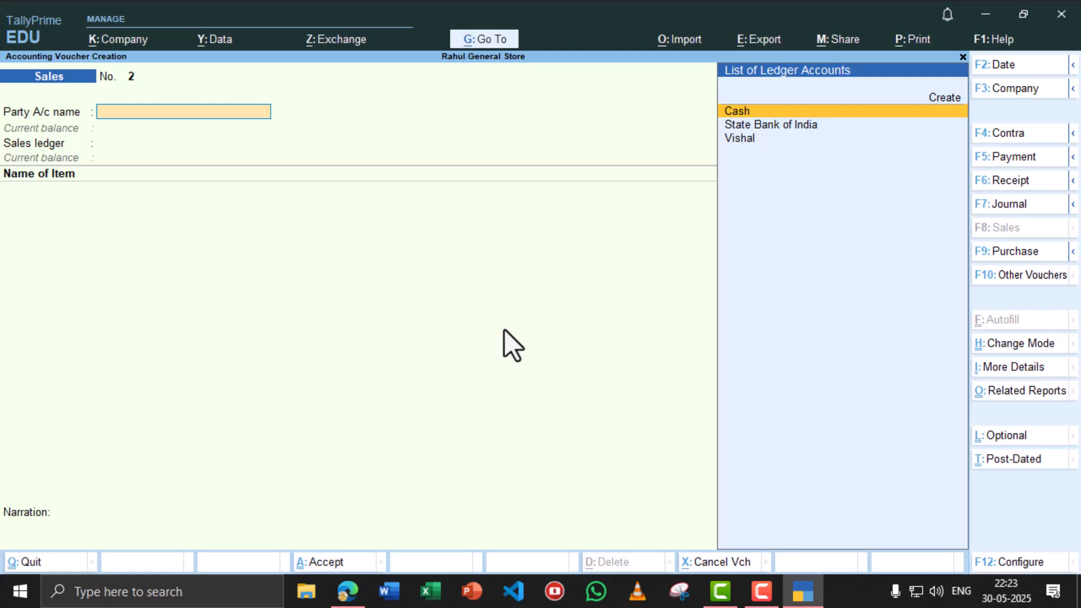
{"action": "key", "text": "alt+Tab"}
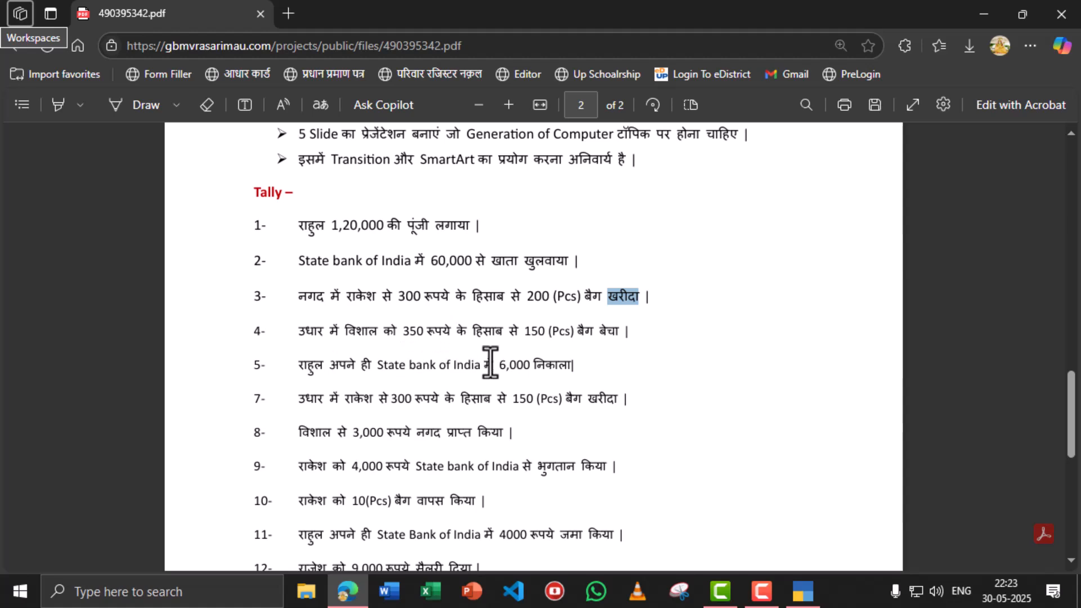
{"action": "key", "text": "alt+Tab"}
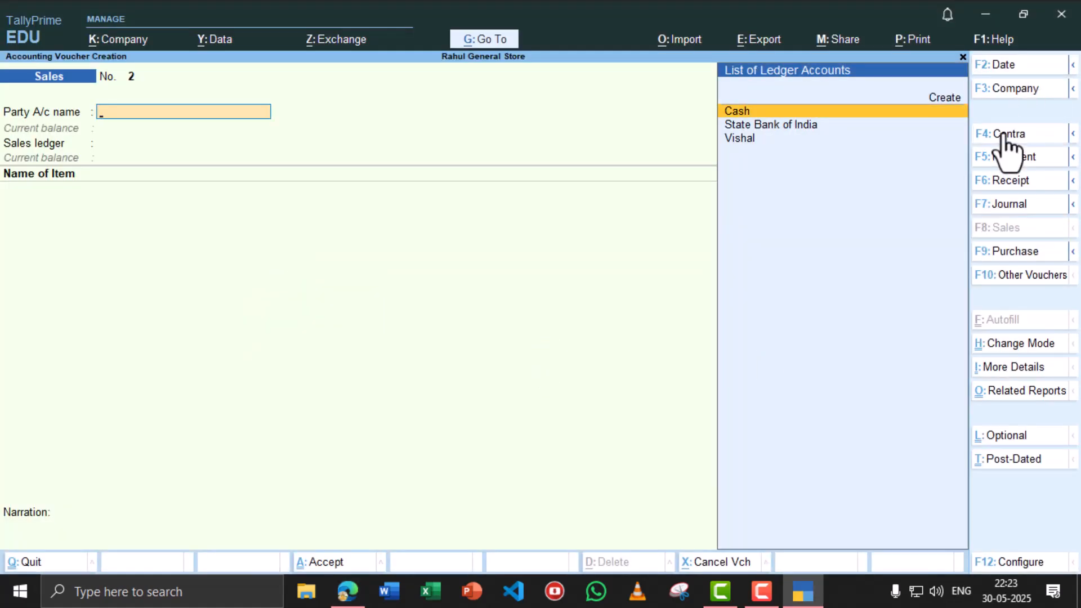
- Record a Contra voucher withdrawing 6,000 from State Bank of India into Cash
{"action": "left_click", "coordinate": [1005, 135]}
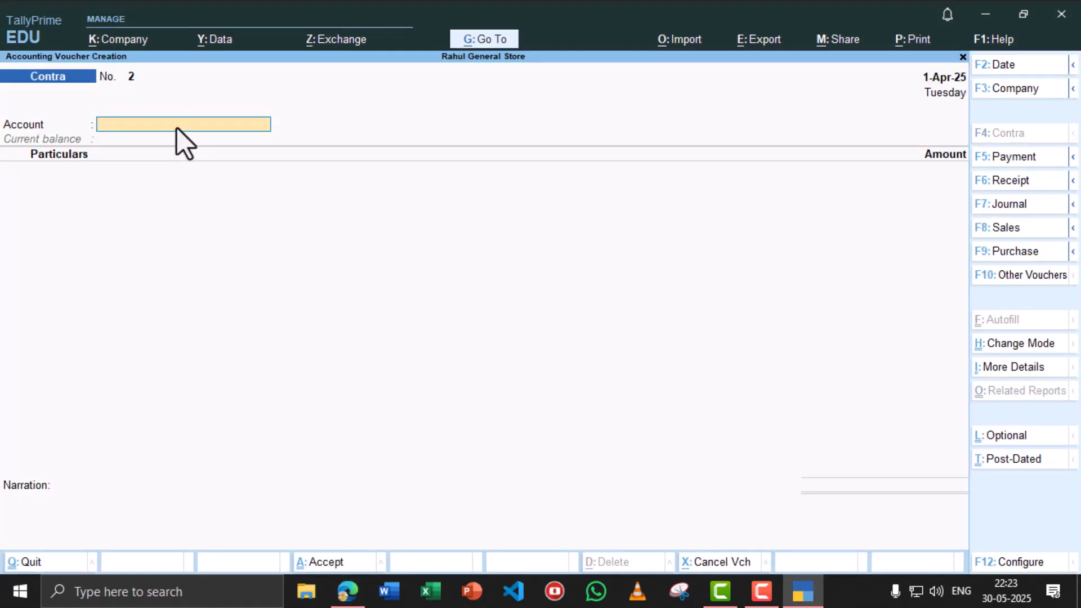
{"action": "type", "text": "cash"}
{"action": "key", "text": "Return"}
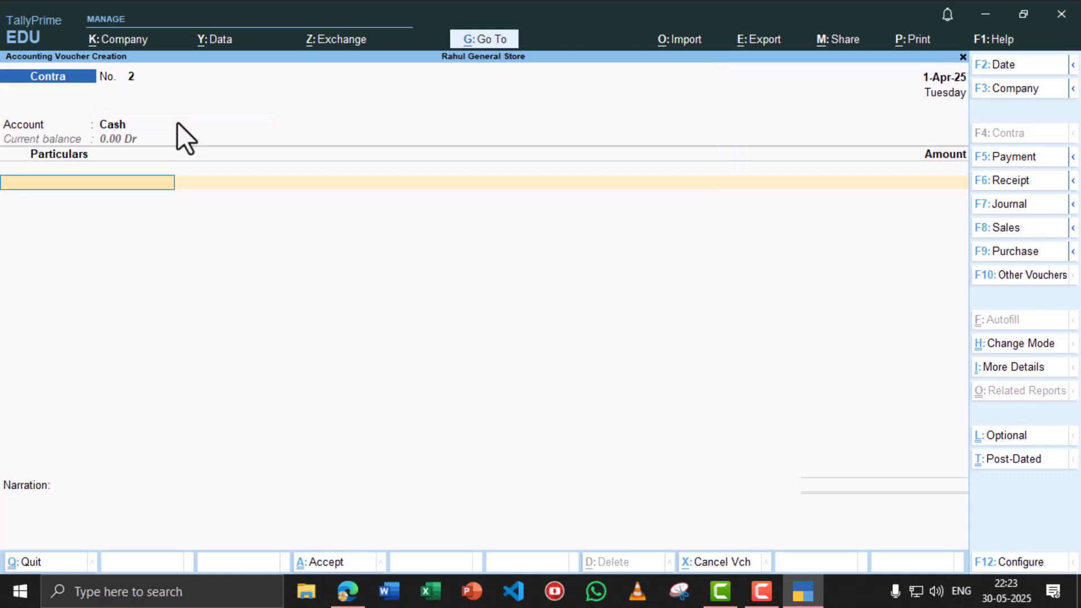
{"action": "type", "text": "st"}
{"action": "key", "text": "Return"}
{"action": "key", "text": "alt+Tab"}
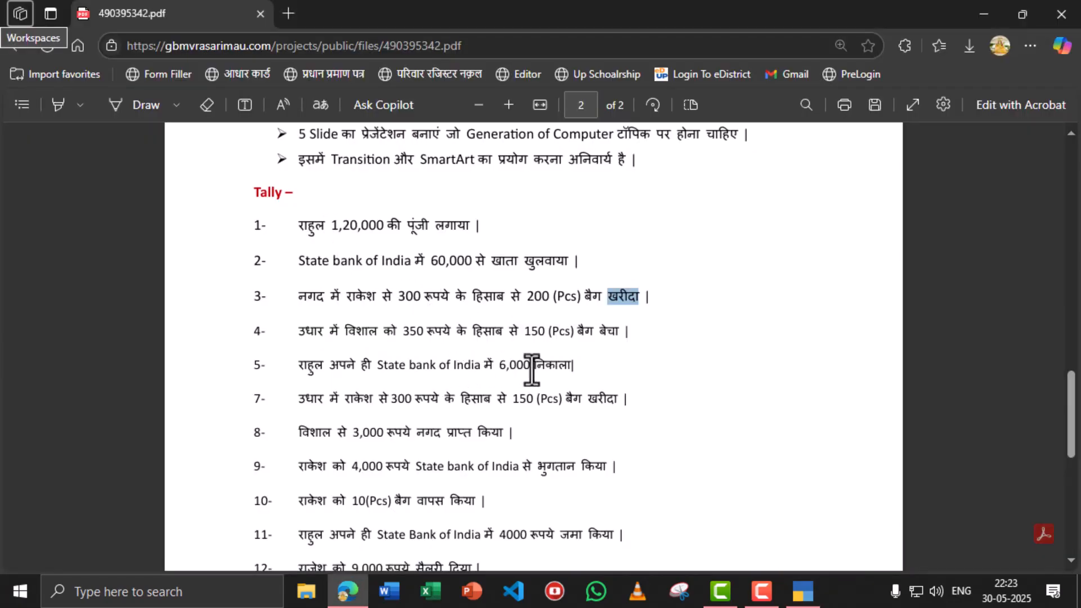
{"action": "key", "text": "alt+Tab"}
{"action": "type", "text": "6000"}
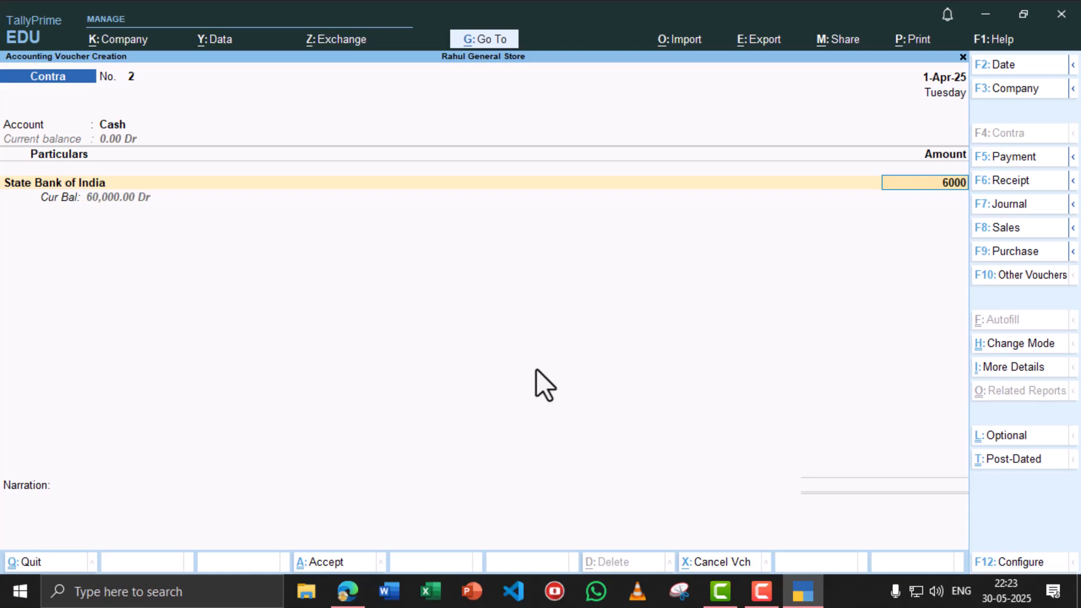
{"action": "key", "text": "Return"}
{"action": "key", "text": "Return"}
{"action": "key", "text": "Return"}
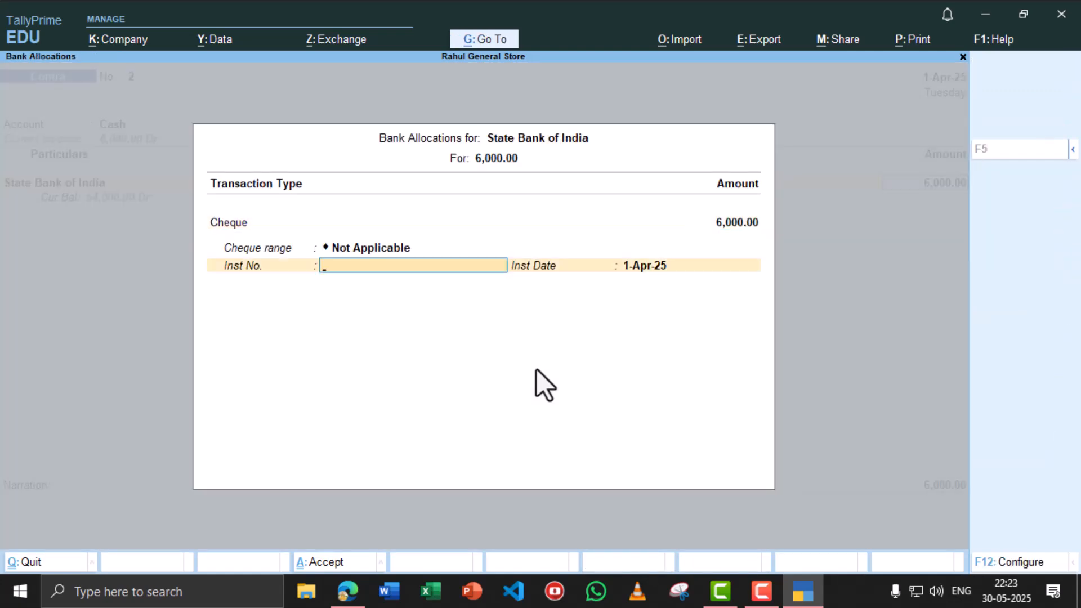
{"action": "key", "text": "Return"}
{"action": "key", "text": "Return"}
{"action": "key", "text": "Return"}
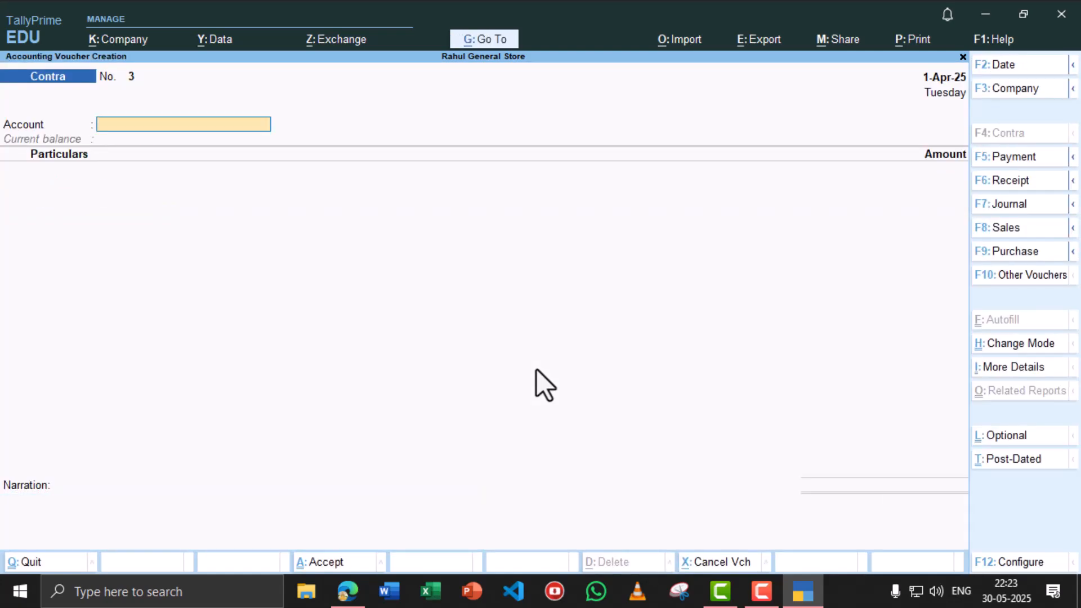
- Start a Purchase voucher with supplier invoice 89 dated 1-Apr-25
{"action": "key", "text": "alt+Tab"}
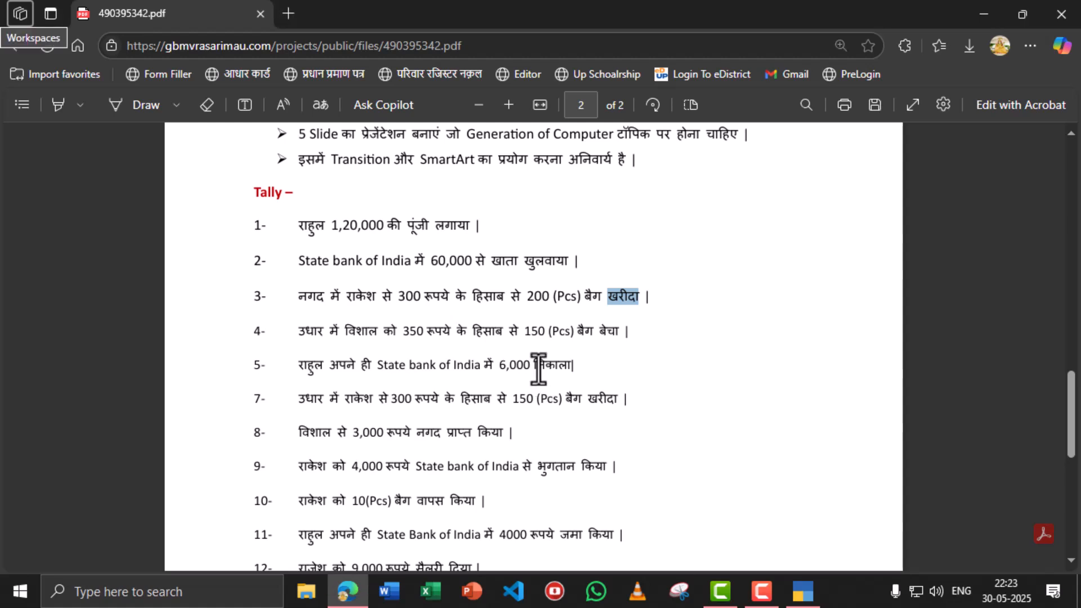
{"action": "scroll", "coordinate": [316, 355], "scroll_direction": "down", "scroll_amount": 2}
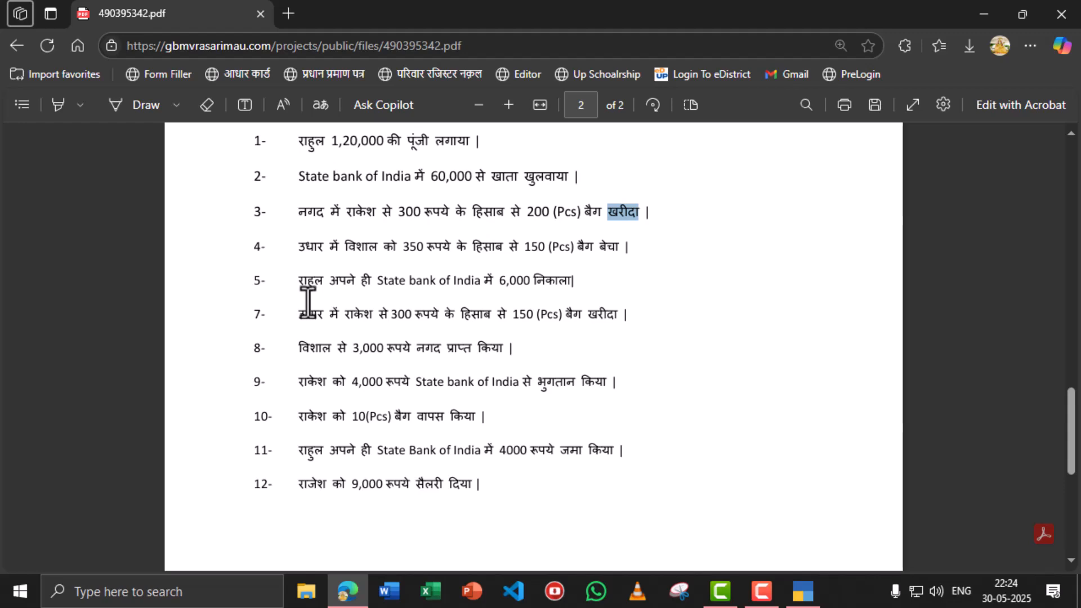
{"action": "key", "text": "alt+Tab"}
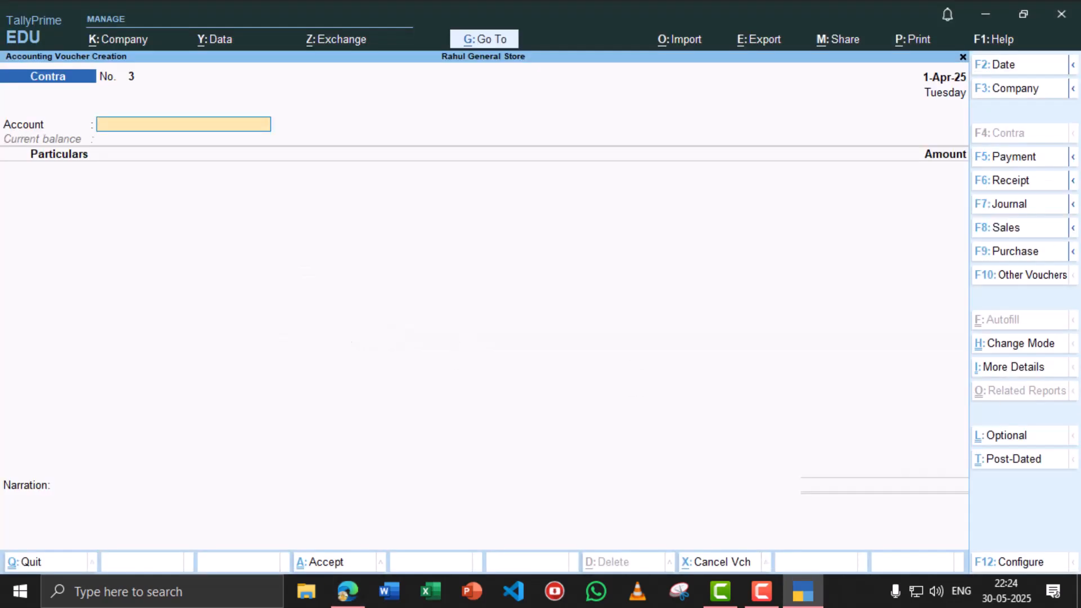
{"action": "left_click", "coordinate": [1028, 248]}
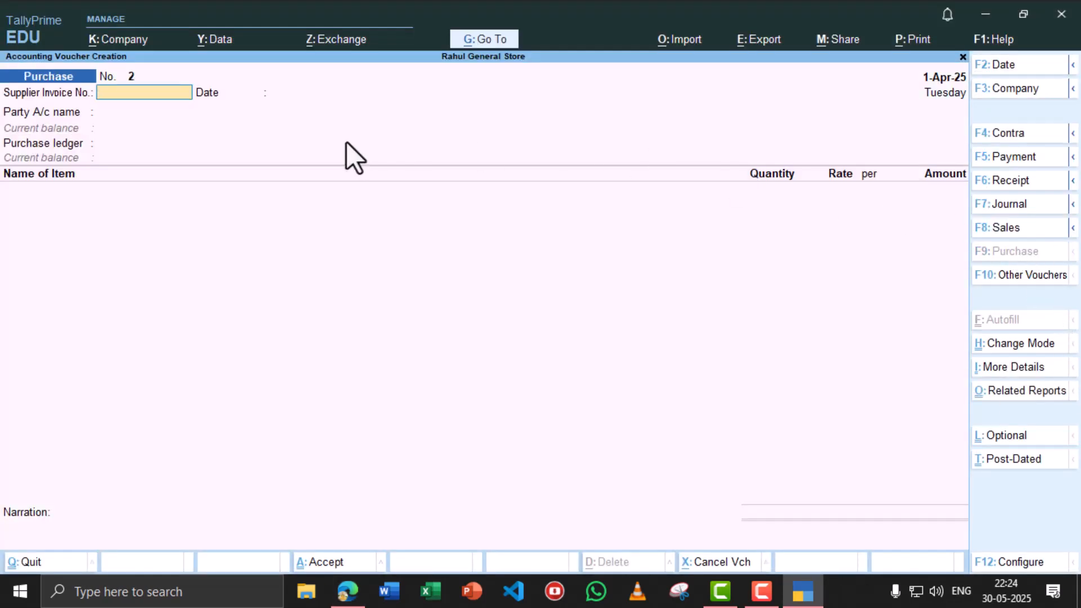
{"action": "type", "text": "89"}
{"action": "key", "text": "Return"}
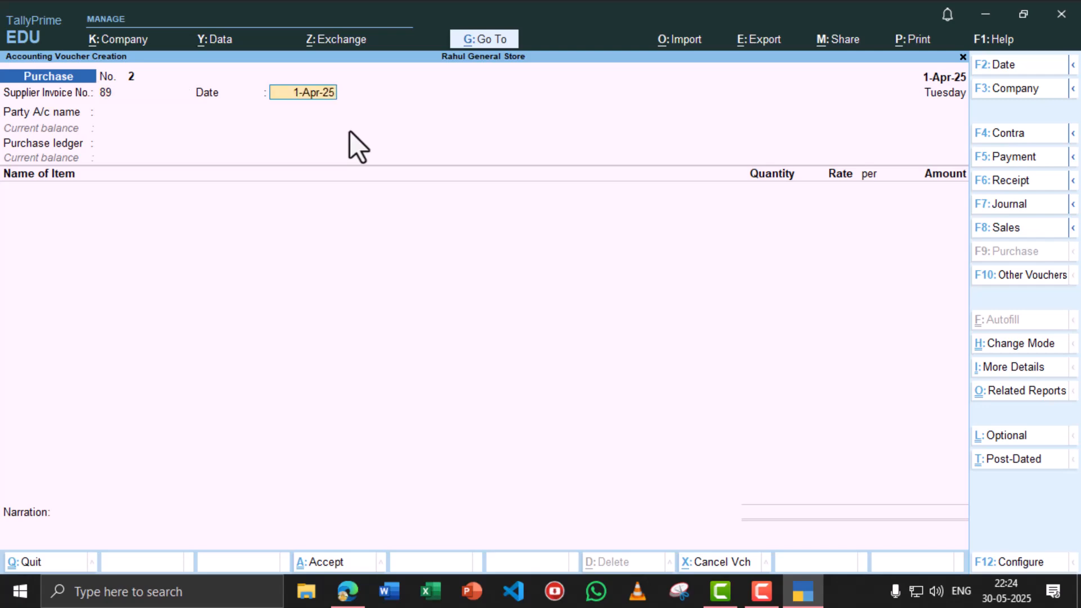
{"action": "key", "text": "Return"}
- Create the supplier's party ledger under Sundry Creditors
{"action": "key", "text": "alt+Tab"}
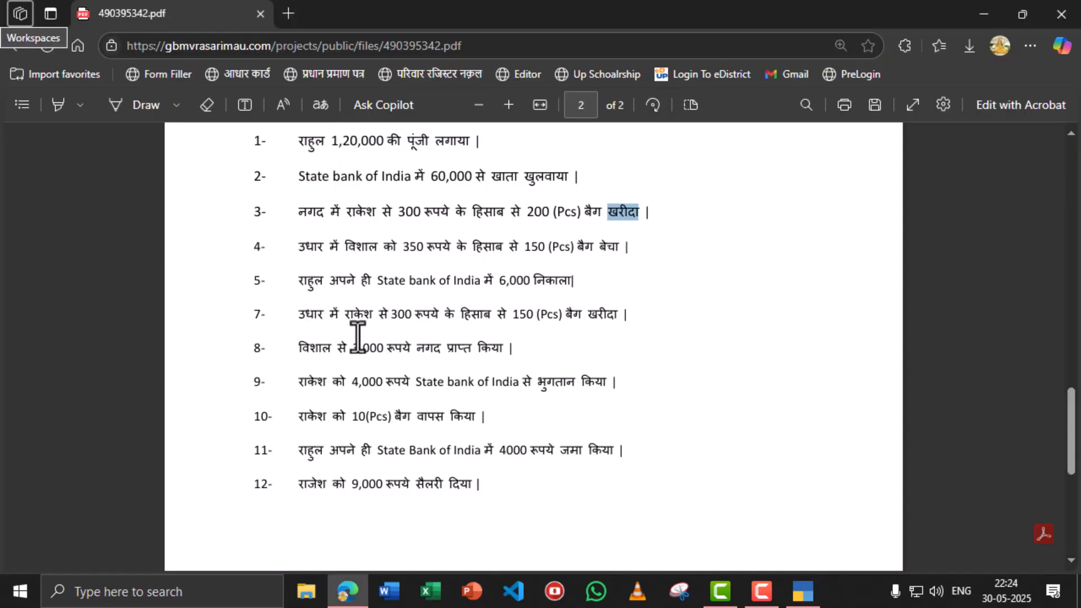
{"action": "key", "text": "alt+Tab"}
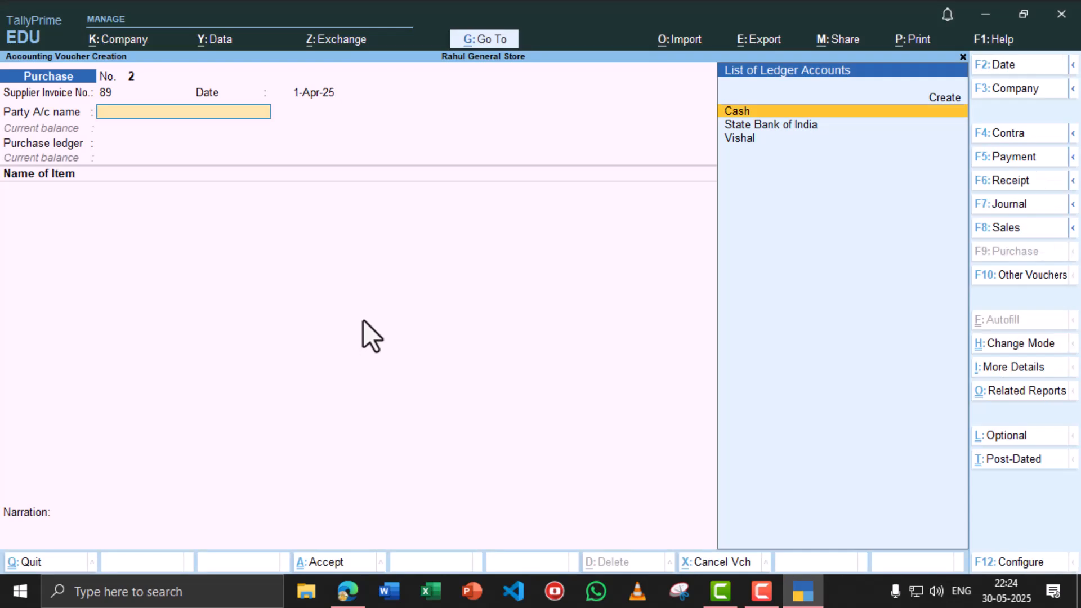
{"action": "type", "text": "Re"}
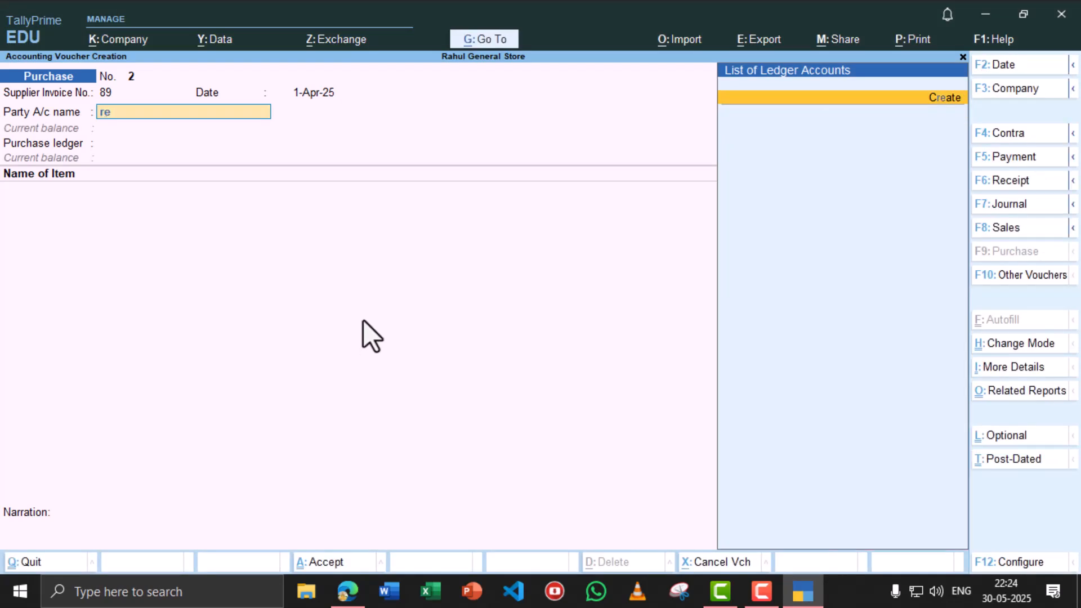
{"action": "key", "text": "Return"}
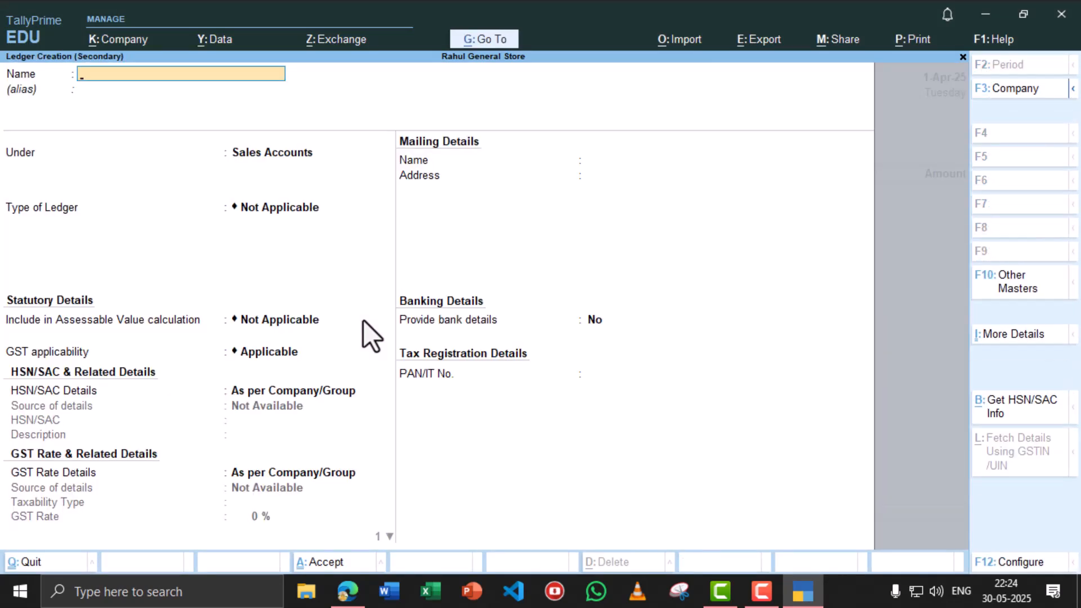
{"action": "type", "text": "Rakesh"}
{"action": "key", "text": "Return"}
{"action": "key", "text": "Return"}
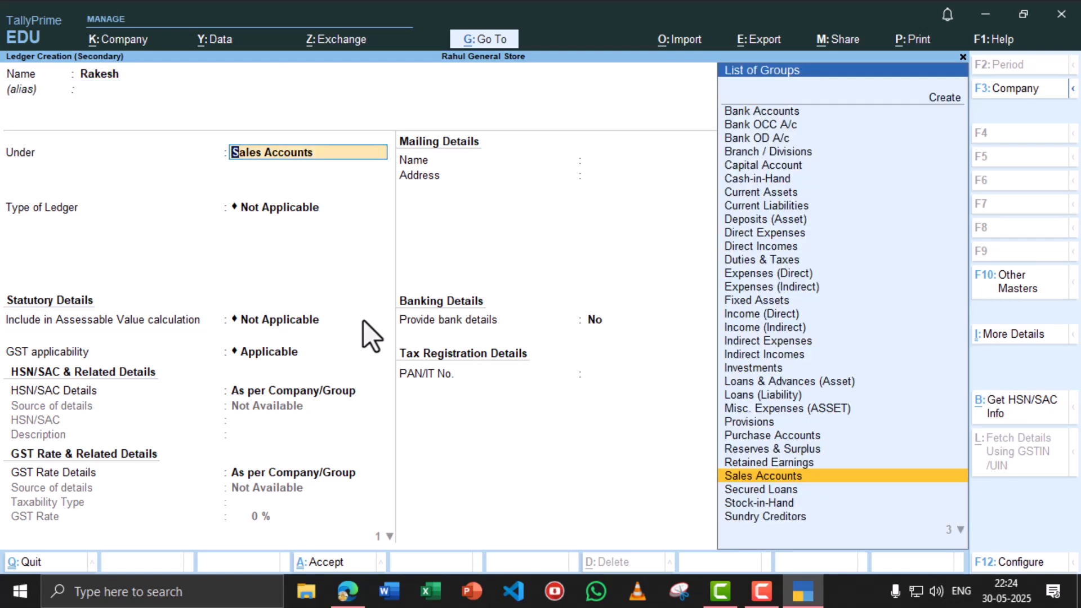
{"action": "type", "text": "Credi"}
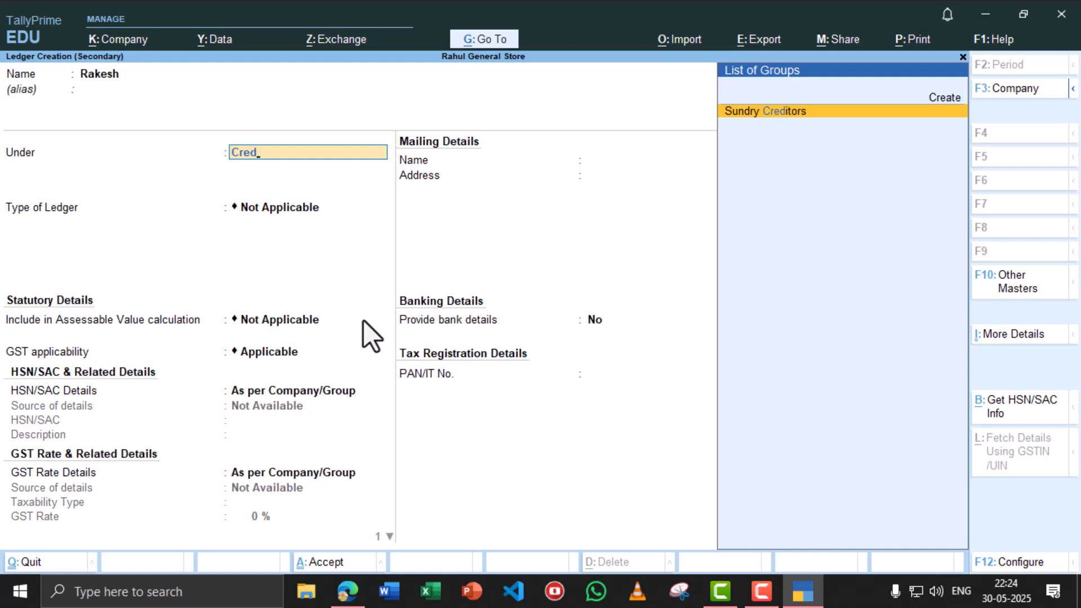
{"action": "key", "text": "Return"}
- Save the new supplier ledger, accept party details, and select the Purchase ledger with item Bag
{"action": "key", "text": "ctrl+a"}
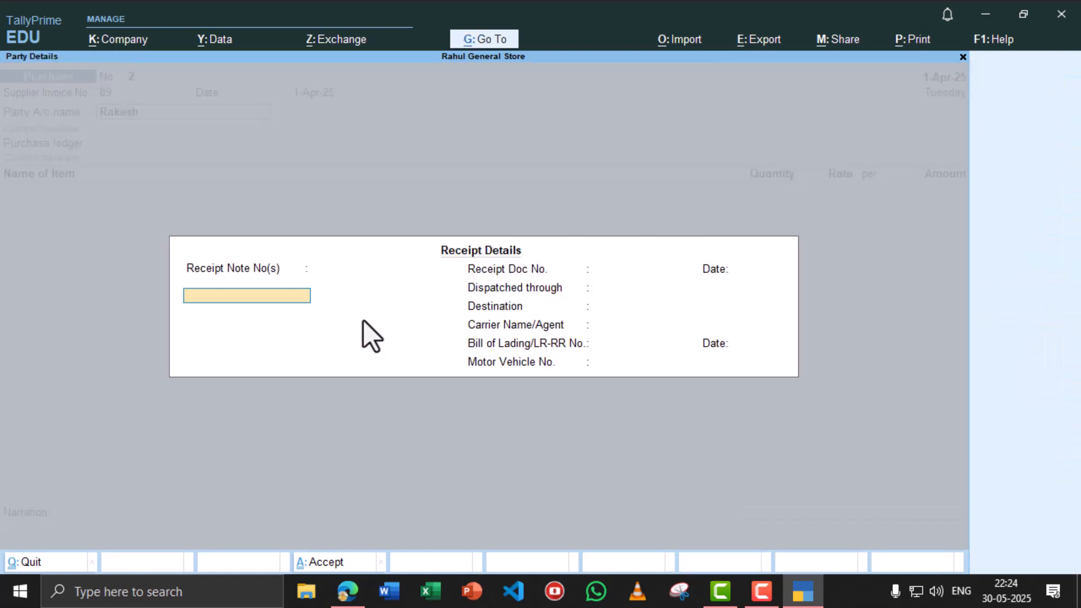
{"action": "key", "text": "ctrl+a"}
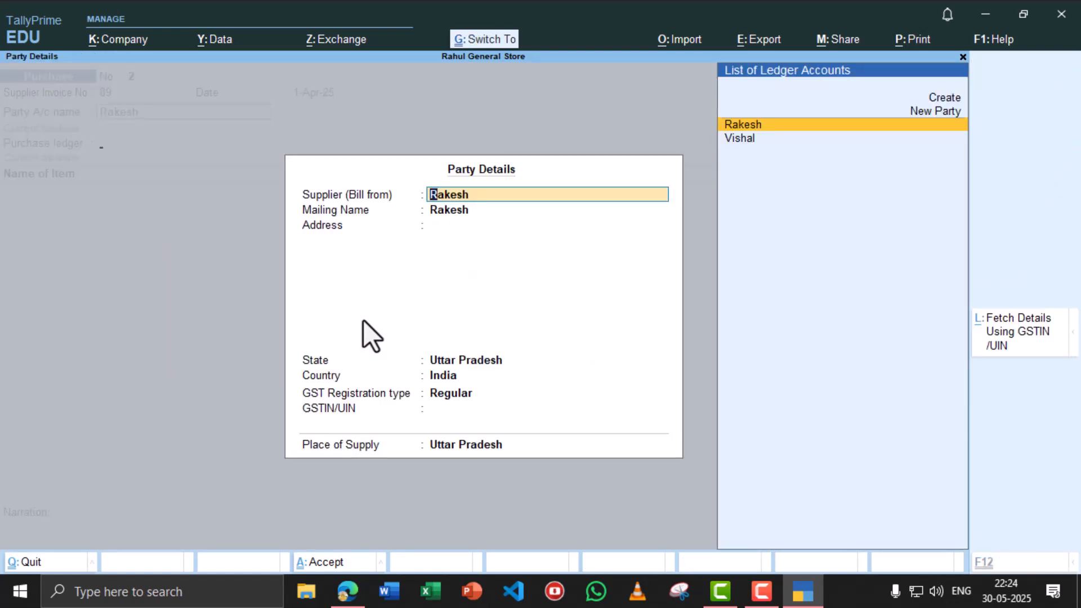
{"action": "key", "text": "ctrl+a"}
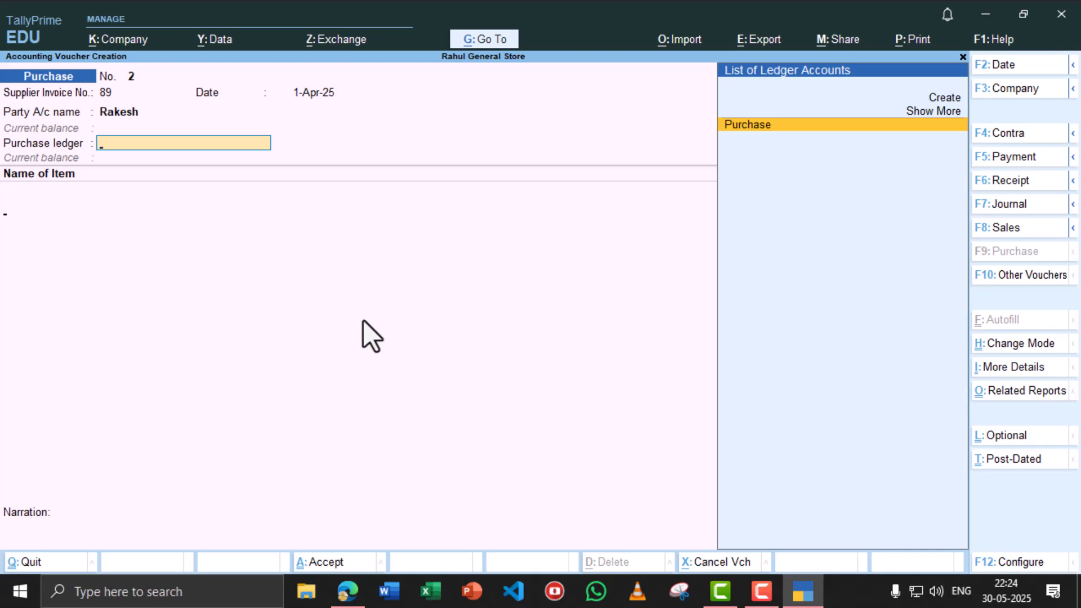
{"action": "key", "text": "Return"}
{"action": "type", "text": "Ba"}
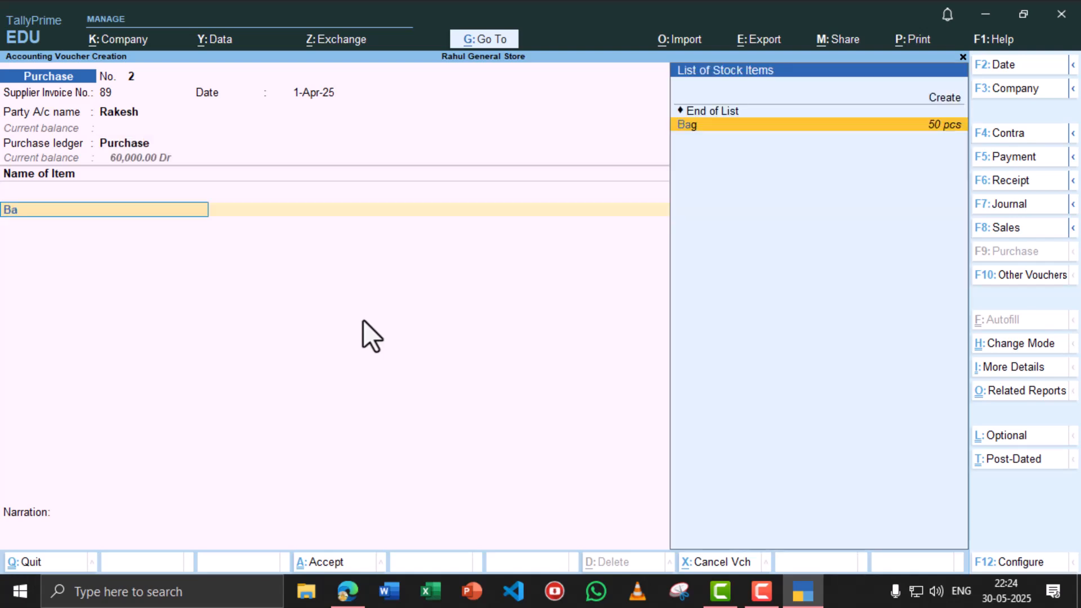
{"action": "key", "text": "Return"}
- Enter 150 pcs of Bag at 300 (45,000) and save Purchase voucher No. 2
{"action": "key", "text": "alt+Tab"}
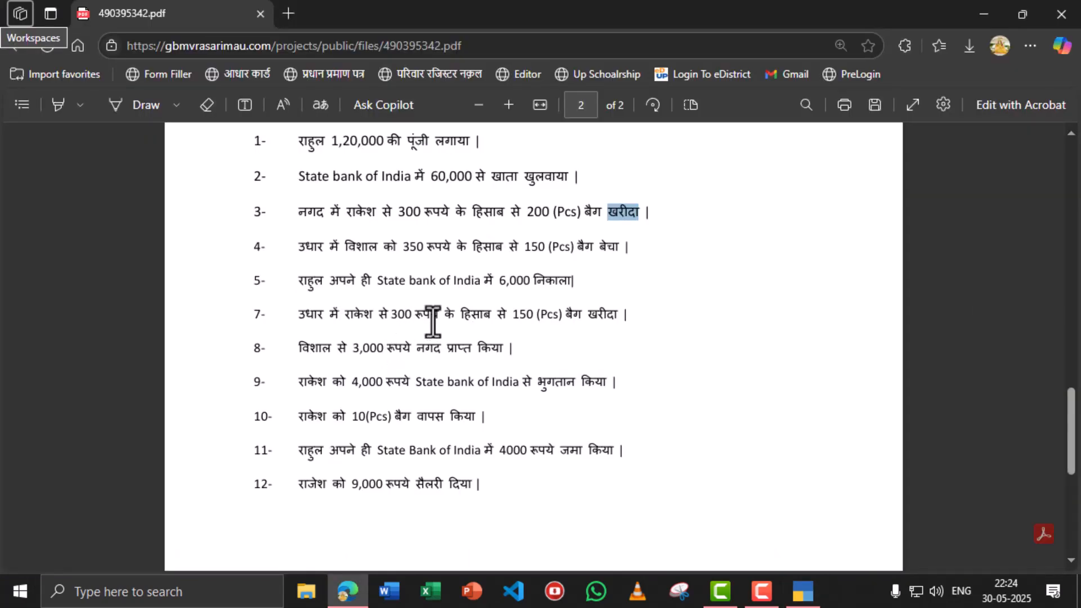
{"action": "key", "text": "alt+Tab"}
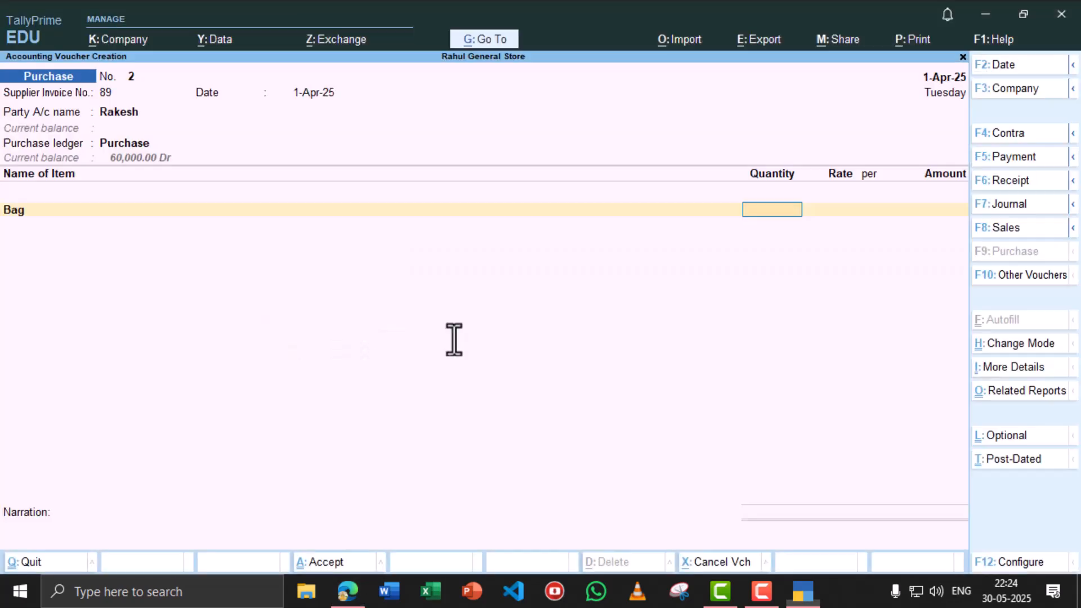
{"action": "type", "text": "150"}
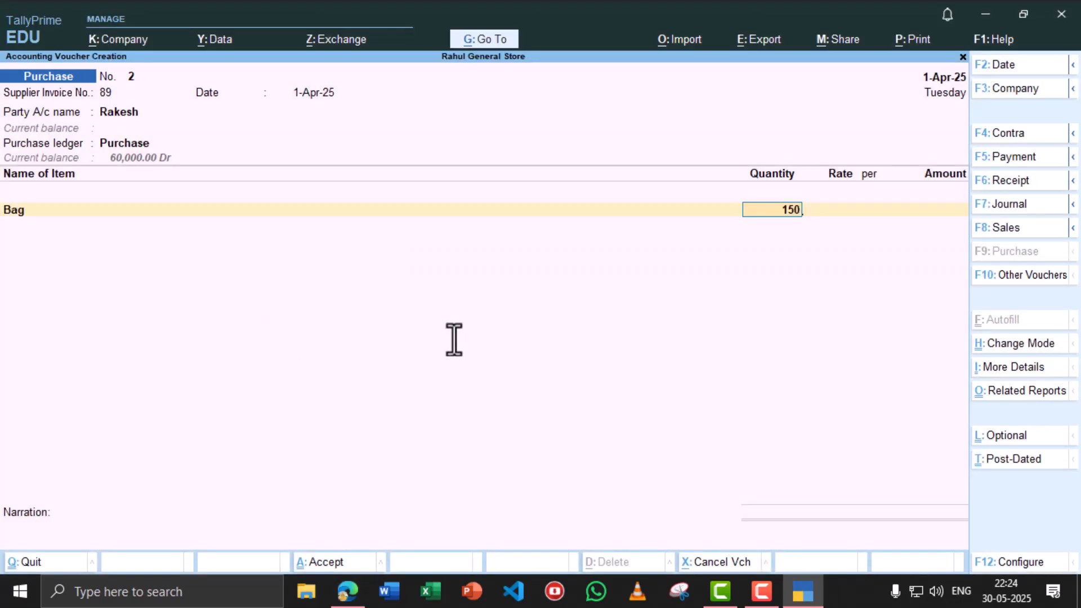
{"action": "key", "text": "Return"}
{"action": "key", "text": "alt+Tab"}
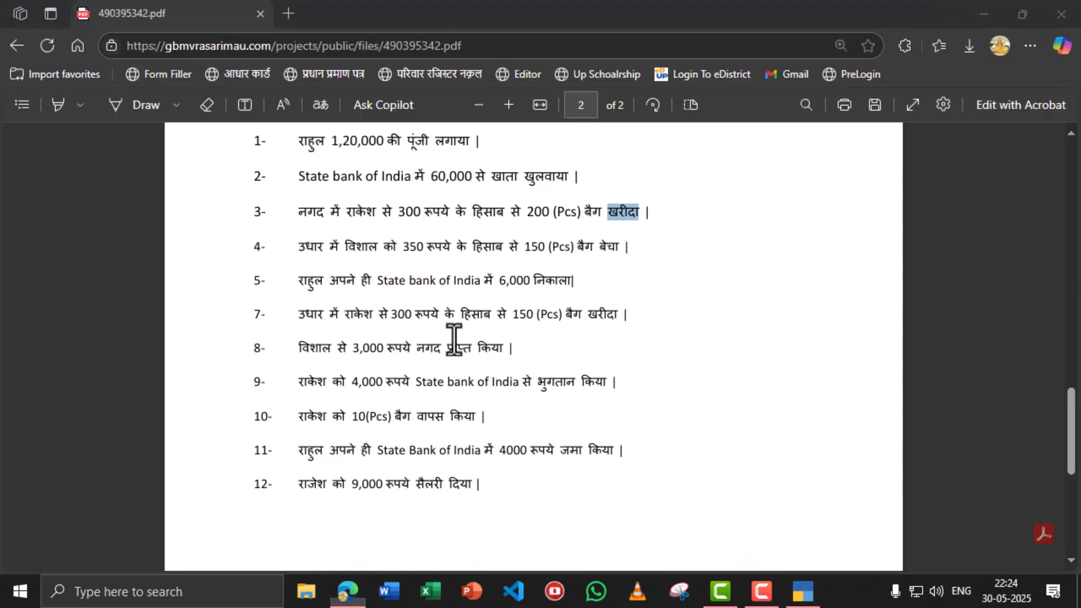
{"action": "key", "text": "alt+Tab"}
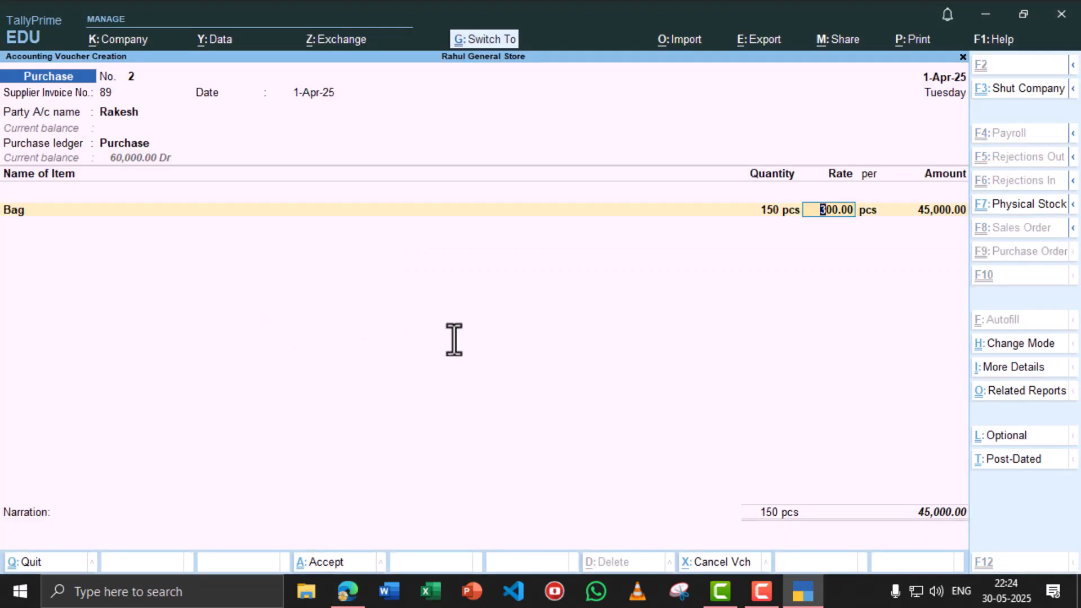
{"action": "key", "text": "ctrl+a"}
- Review transaction line 7 in the PDF exercise list
{"action": "key", "text": "alt+Tab"}
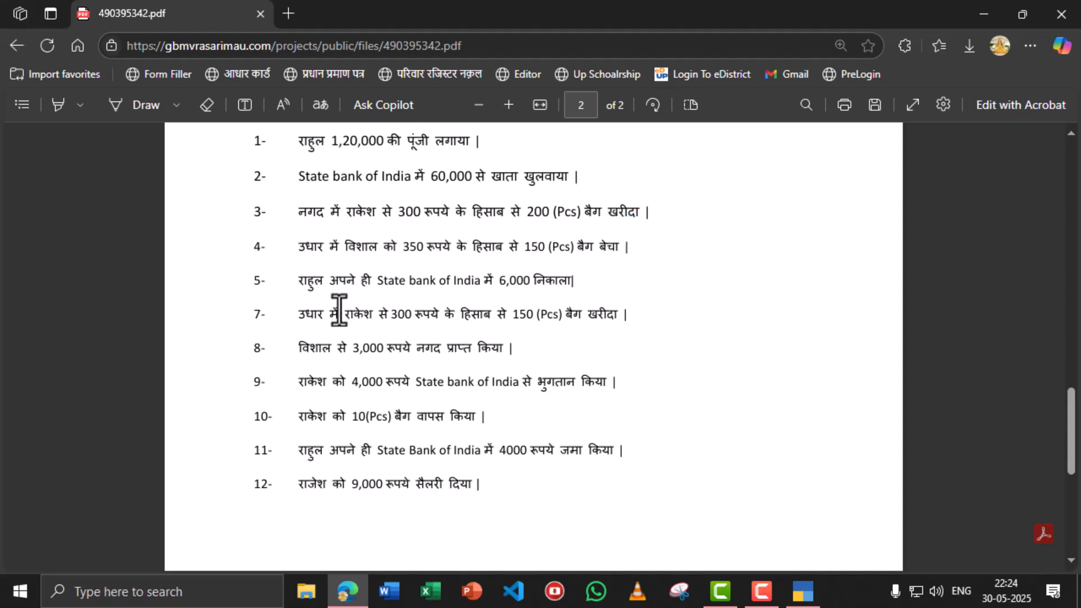
{"action": "triple_click", "coordinate": [338, 313]}
{"action": "left_click", "coordinate": [341, 341]}
{"action": "key", "text": "alt+Tab"}
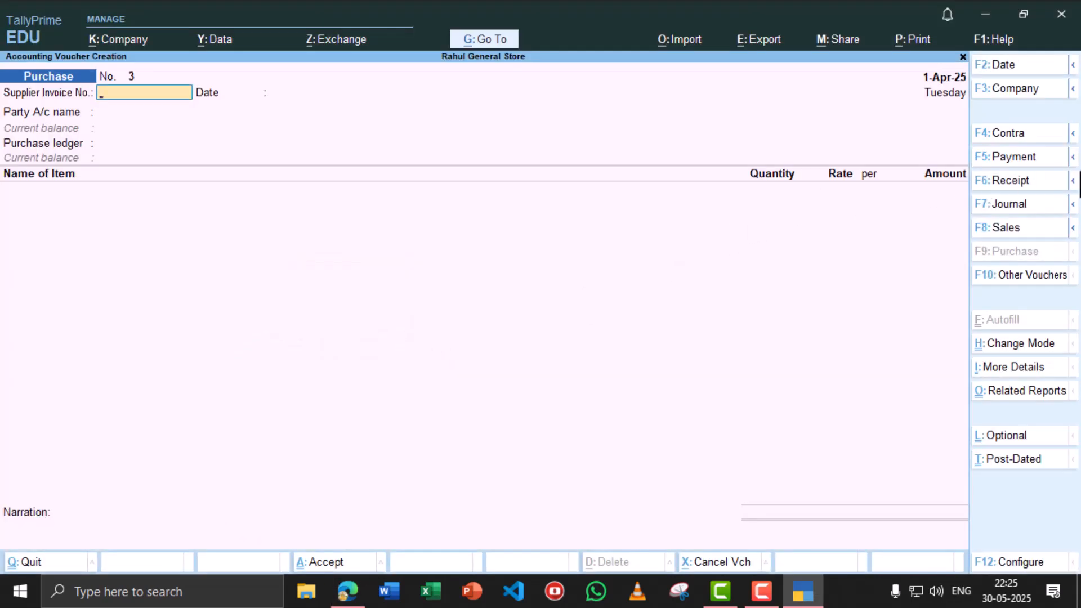
- Start a Receipt voucher with Cash as the receiving account
{"action": "left_click", "coordinate": [1016, 183]}
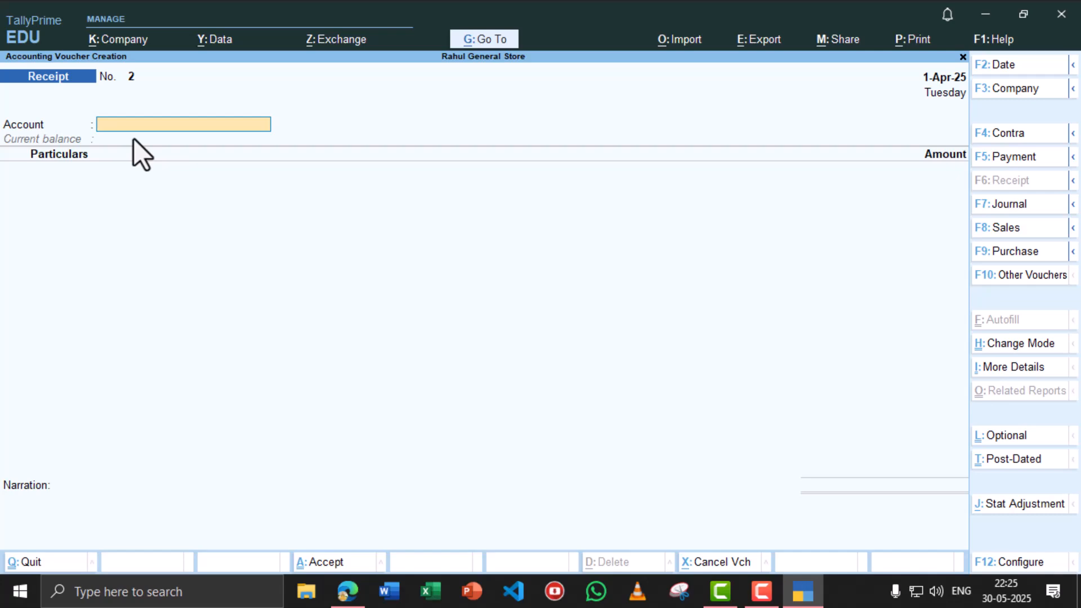
{"action": "key", "text": "alt+Tab"}
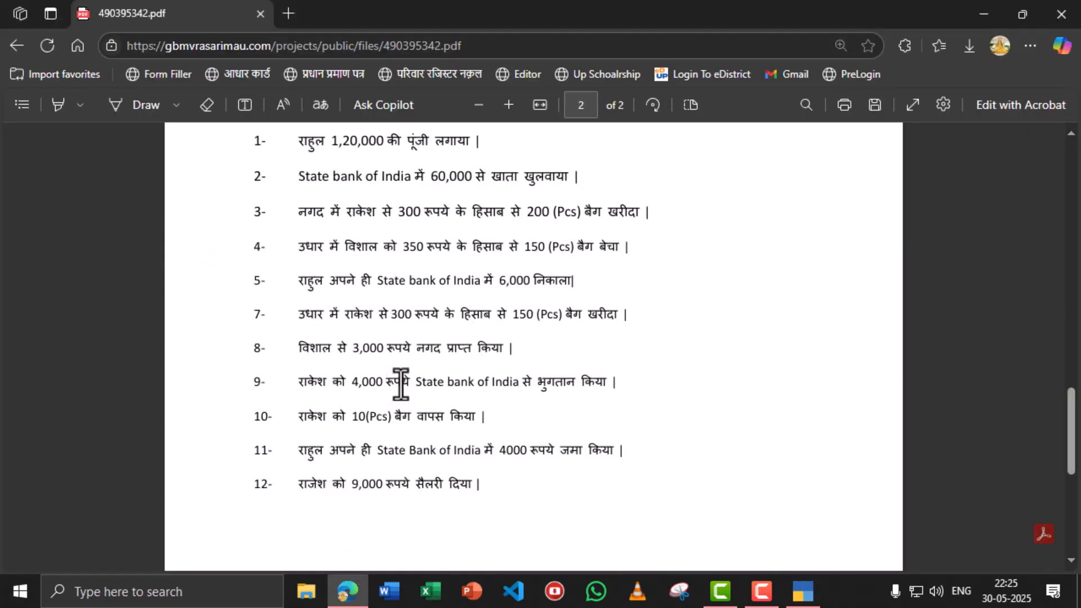
{"action": "key", "text": "alt+Tab"}
{"action": "type", "text": "Ca"}
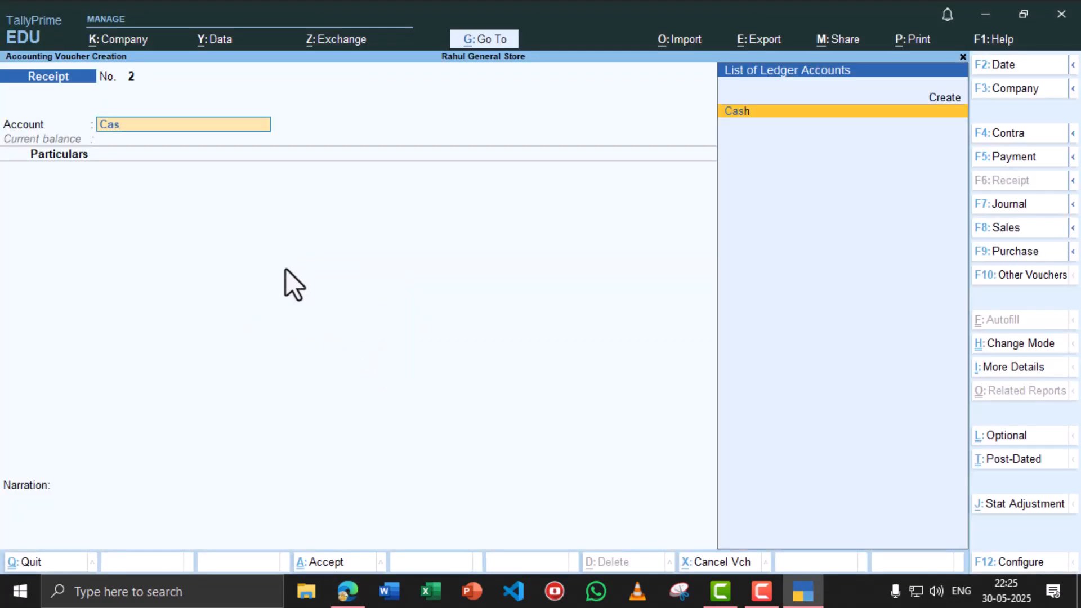
{"action": "type", "text": "s"}
{"action": "key", "text": "alt+Tab"}
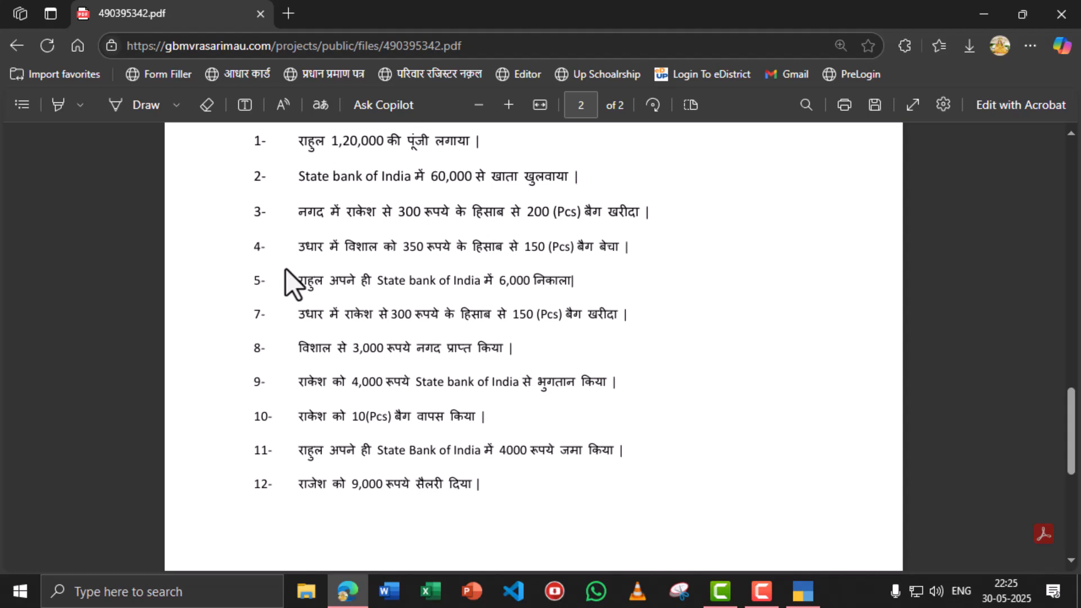
{"action": "key", "text": "alt+Tab"}
{"action": "key", "text": "Return"}
- Receive 3,000 from the customer against the existing bill reference and save the receipt
{"action": "key", "text": "alt+Tab"}
{"action": "key", "text": "alt+Tab"}
{"action": "type", "text": "v"}
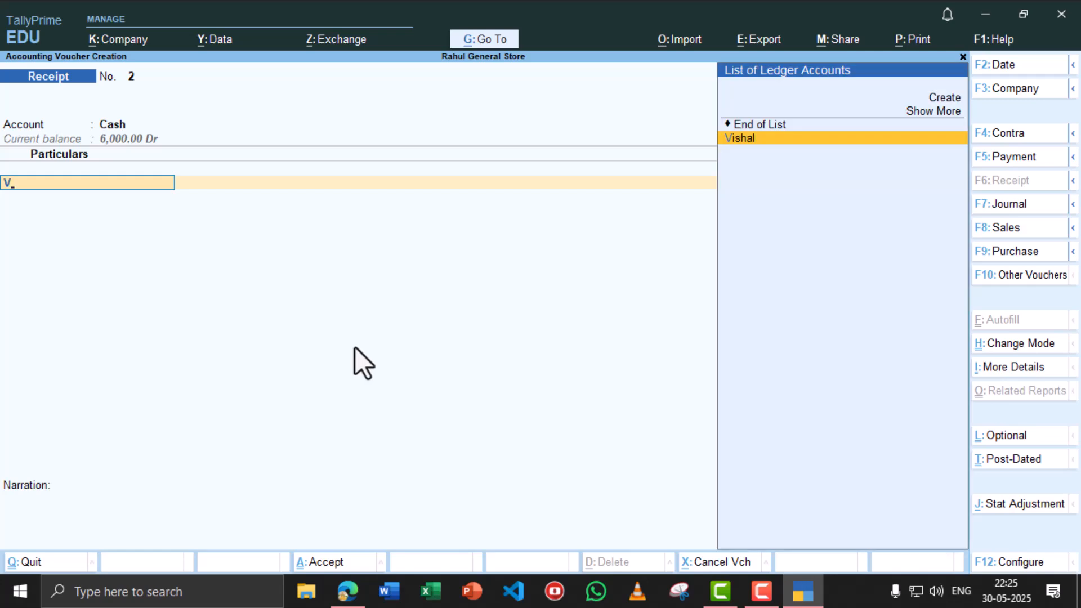
{"action": "key", "text": "Return"}
{"action": "key", "text": "alt+Tab"}
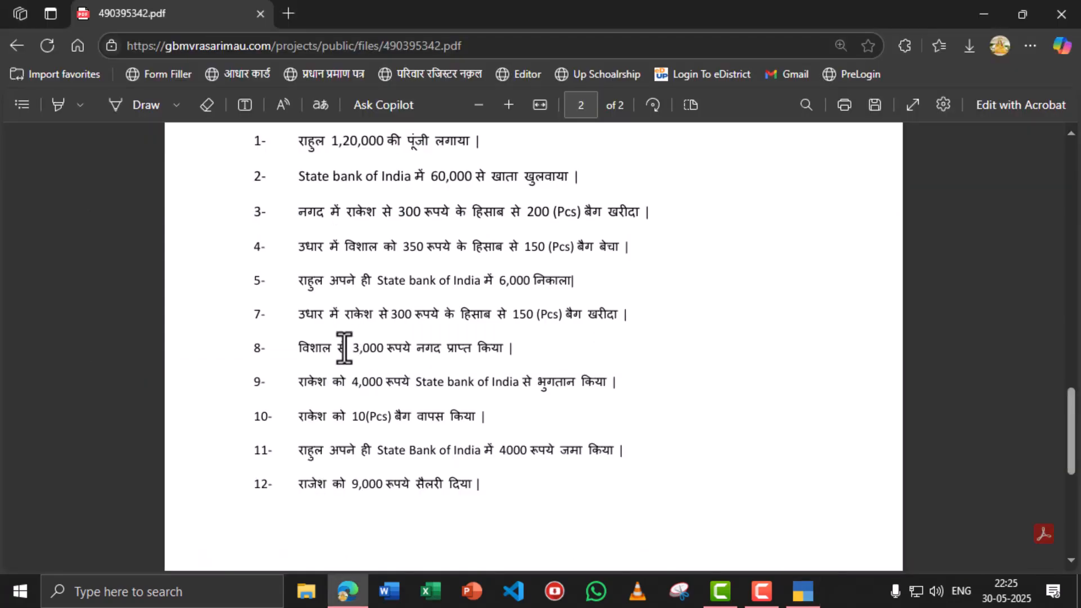
{"action": "key", "text": "alt+Tab"}
{"action": "type", "text": "3,0"}
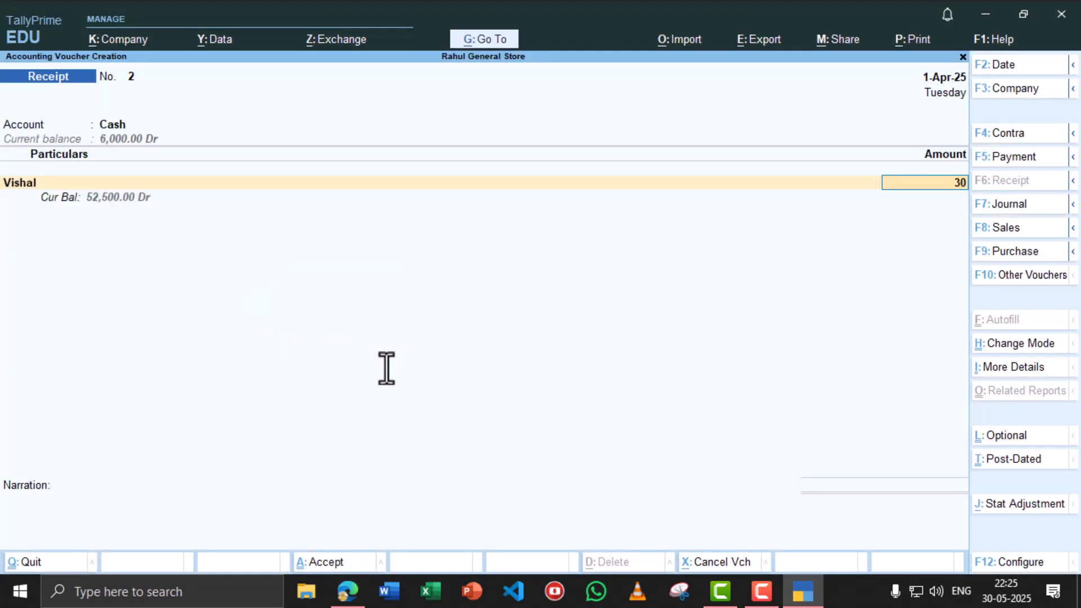
{"action": "type", "text": "00"}
{"action": "key", "text": "Return"}
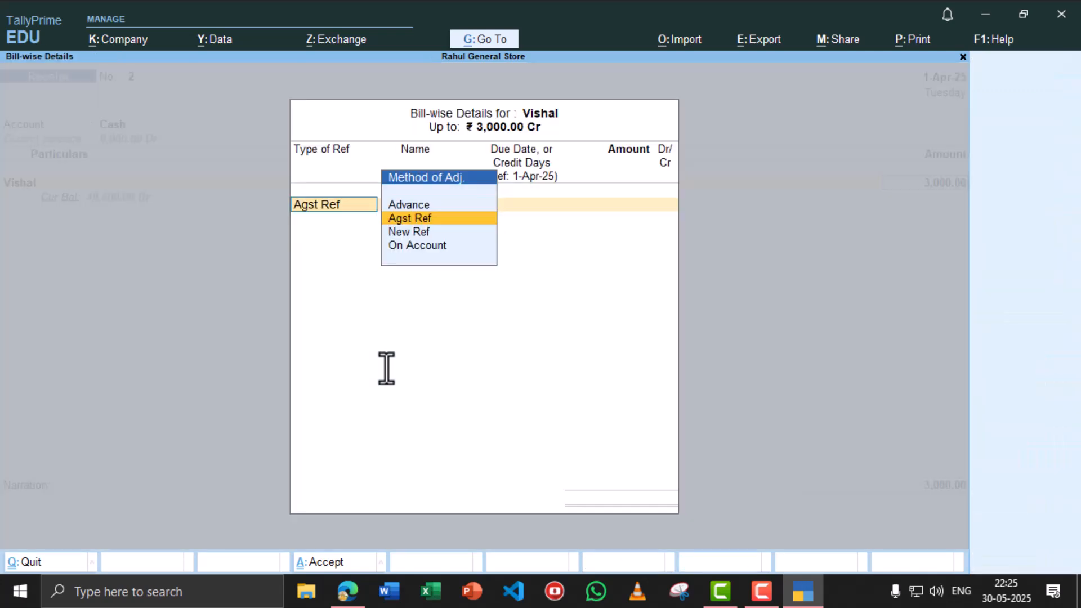
{"action": "key", "text": "Return"}
{"action": "key", "text": "Return"}
{"action": "key", "text": "Return"}
{"action": "key", "text": "Return"}
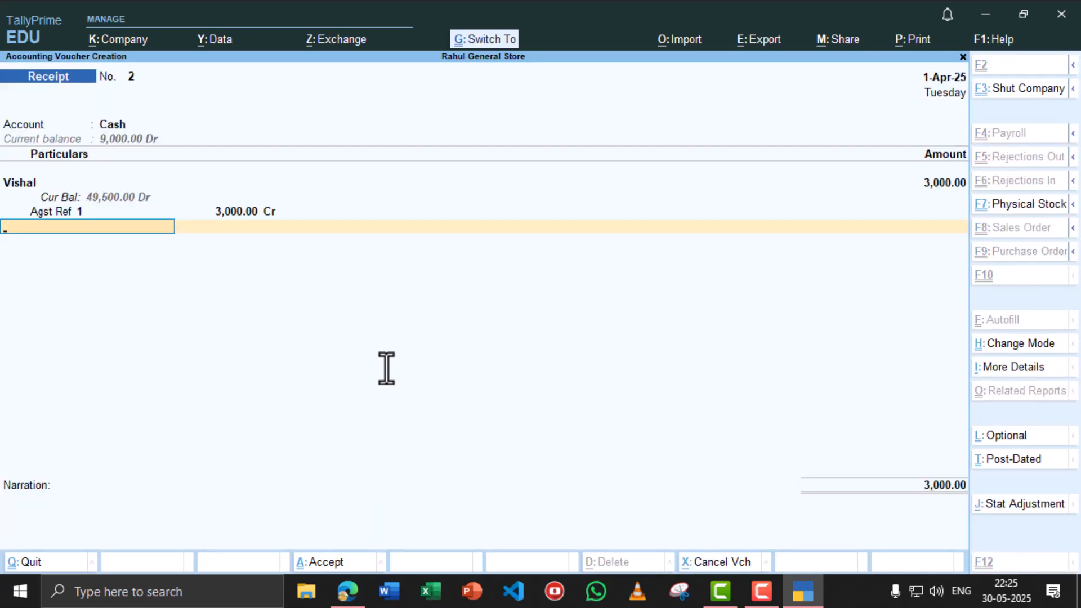
{"action": "key", "text": "ctrl+a"}
{"action": "key", "text": "alt+Tab"}
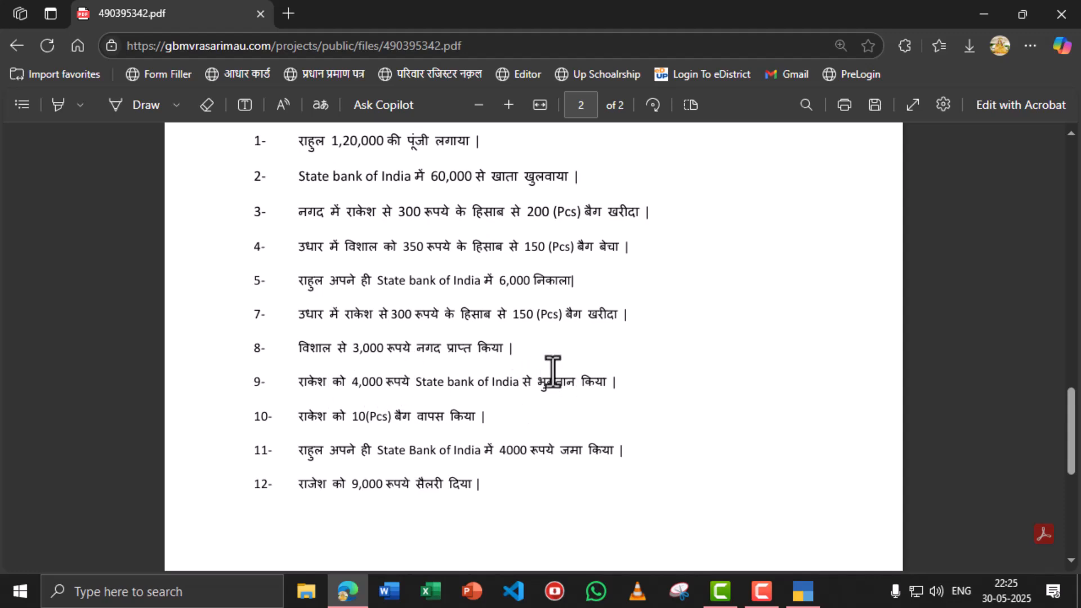
{"action": "key", "text": "alt+Tab"}
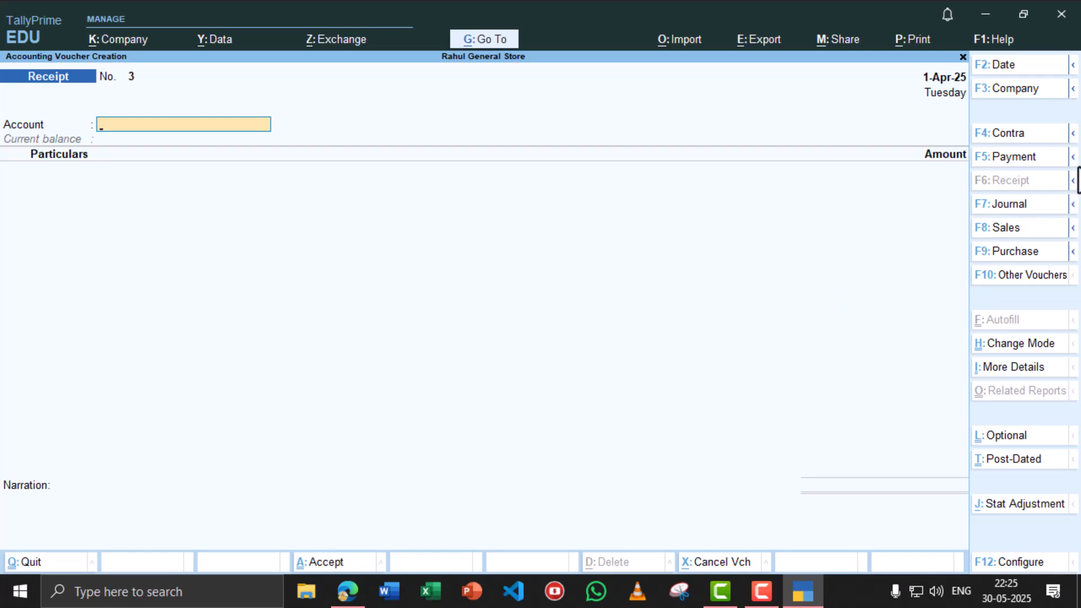
- Start a Payment voucher paying from State Bank of India
{"action": "left_click", "coordinate": [1028, 157]}
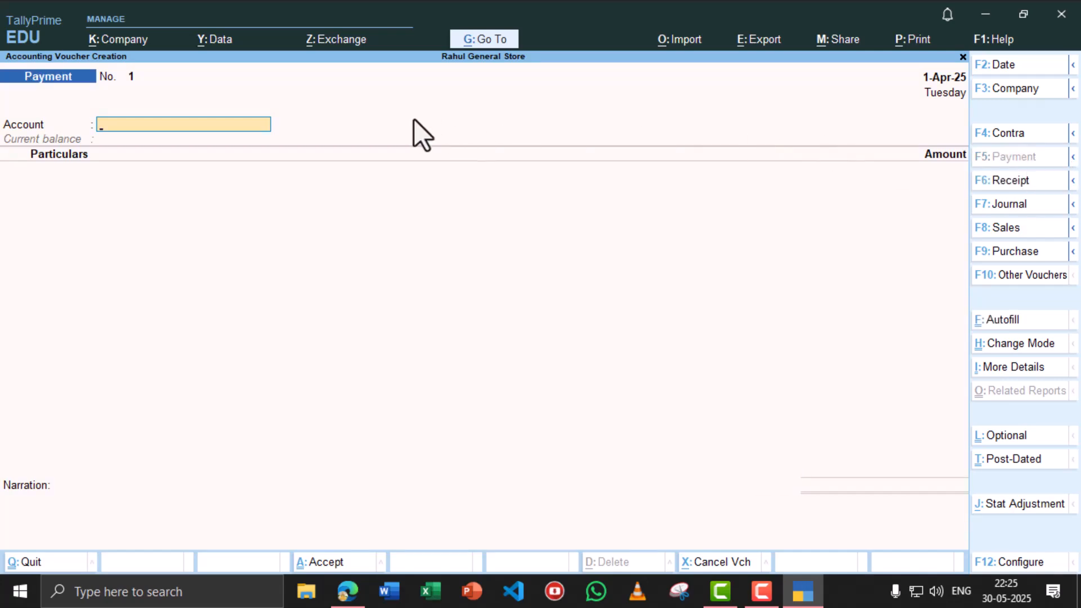
{"action": "key", "text": "alt+Tab"}
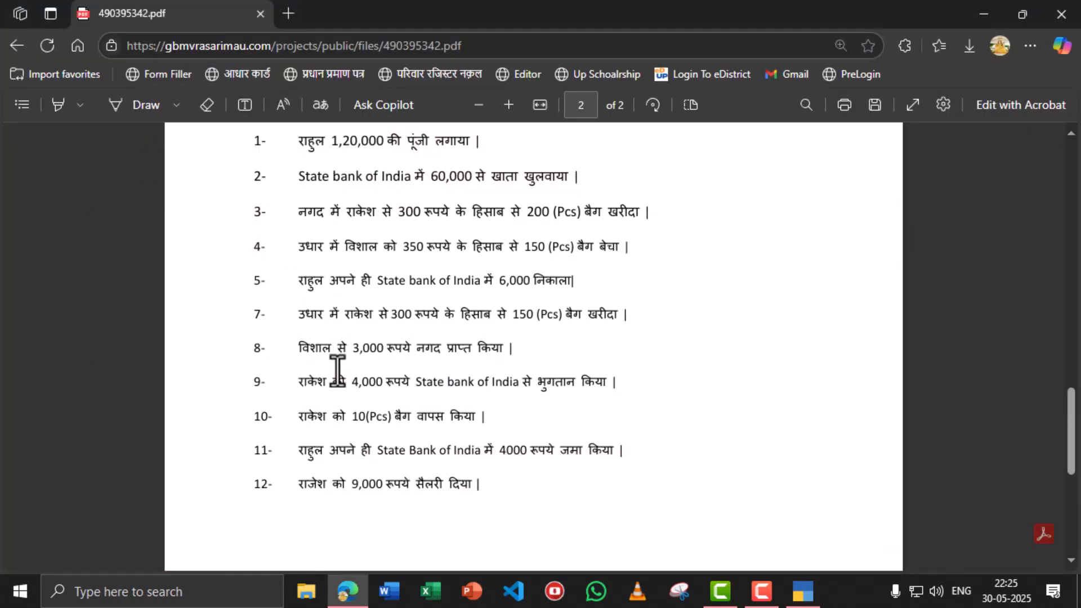
{"action": "key", "text": "alt+Tab"}
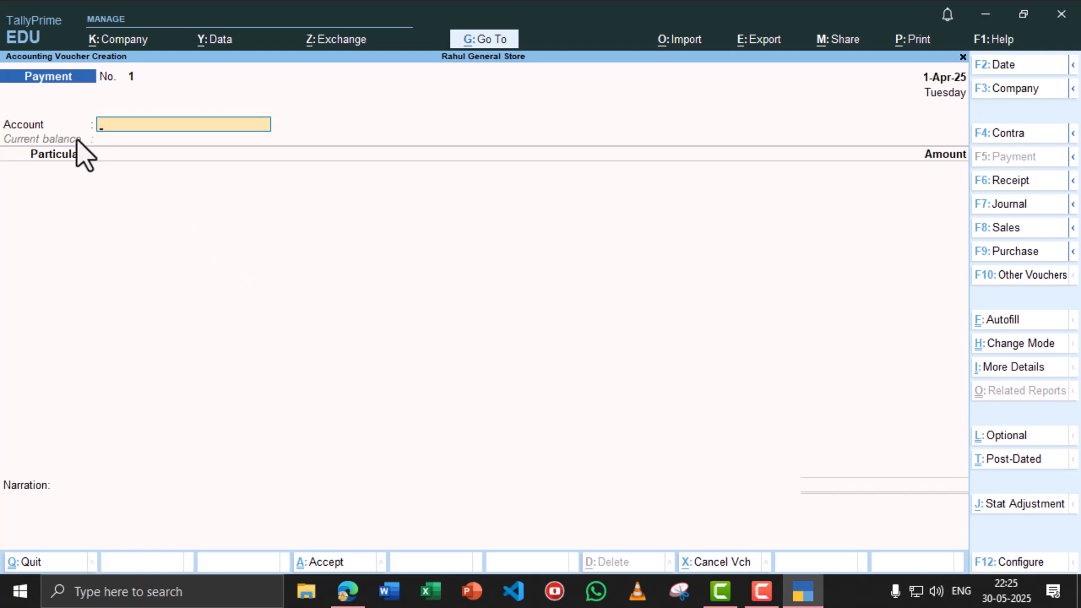
{"action": "type", "text": "st"}
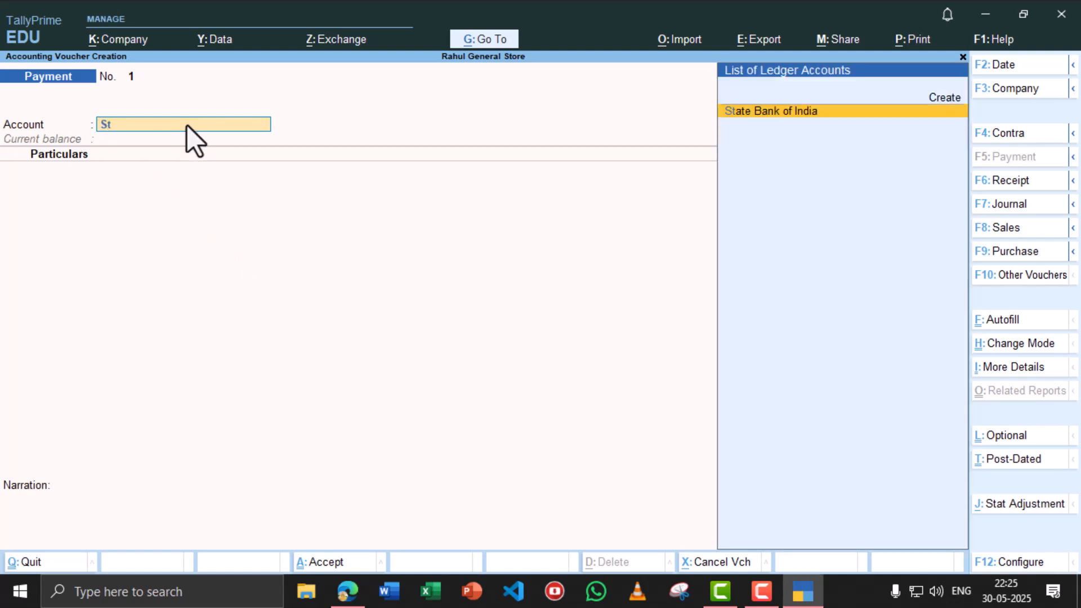
{"action": "key", "text": "Return"}
{"action": "key", "text": "alt+Tab"}
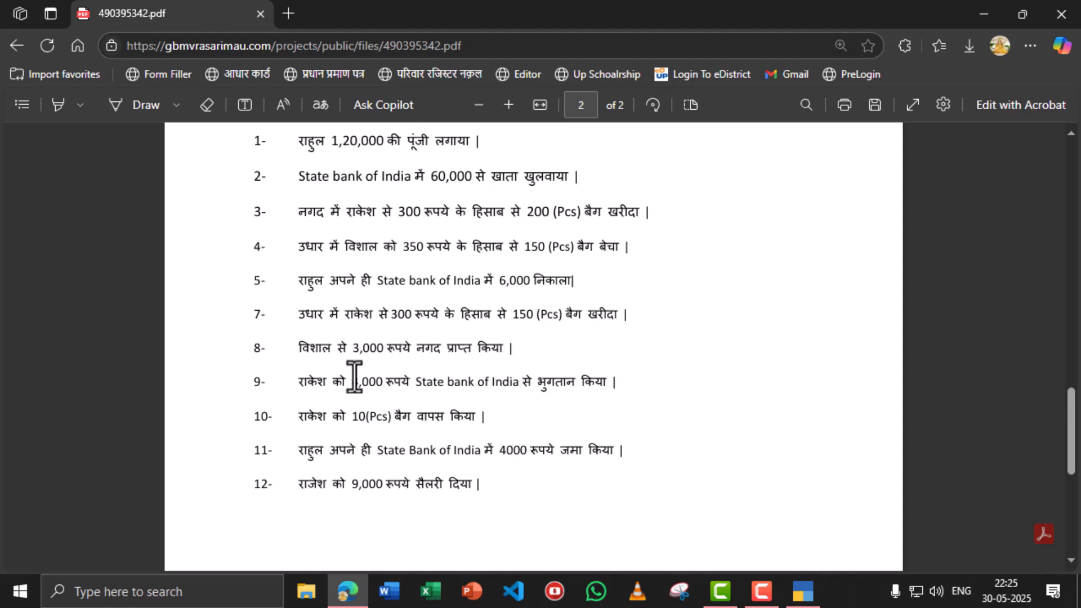
{"action": "key", "text": "alt+Tab"}
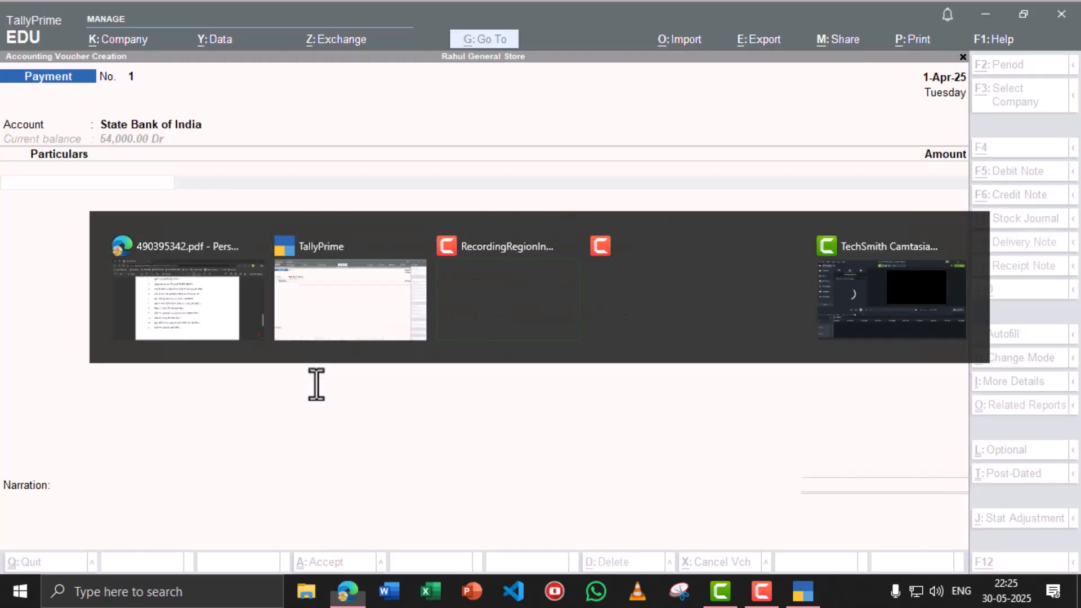
- Pay 4,000 to the supplier against bill 89 and save the payment voucher
{"action": "type", "text": "Ra"}
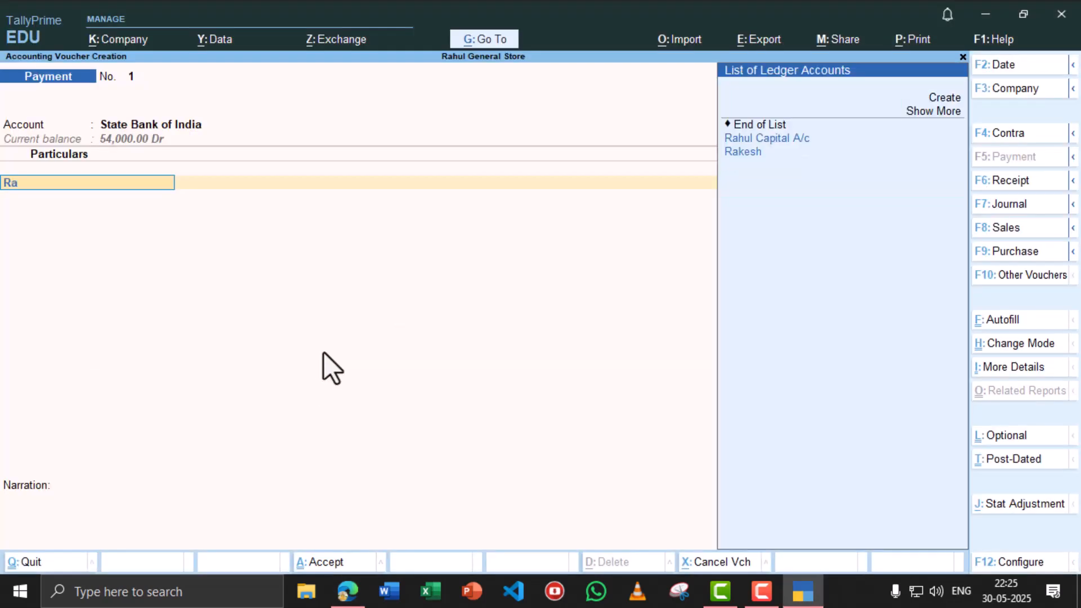
{"action": "left_click", "coordinate": [778, 150]}
{"action": "key", "text": "alt+Tab"}
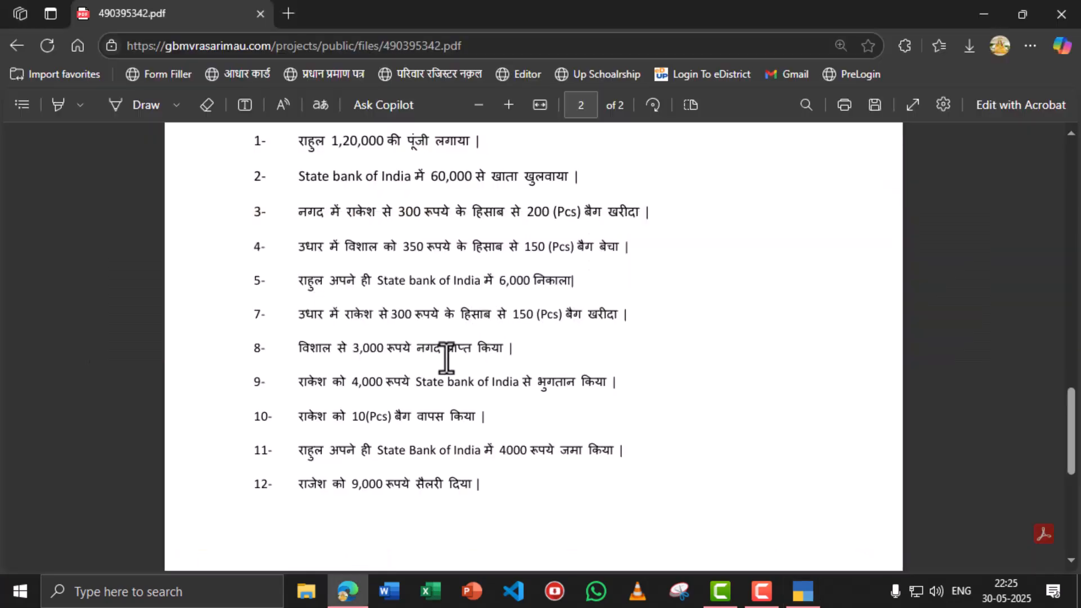
{"action": "key", "text": "alt+Tab"}
{"action": "type", "text": "4"}
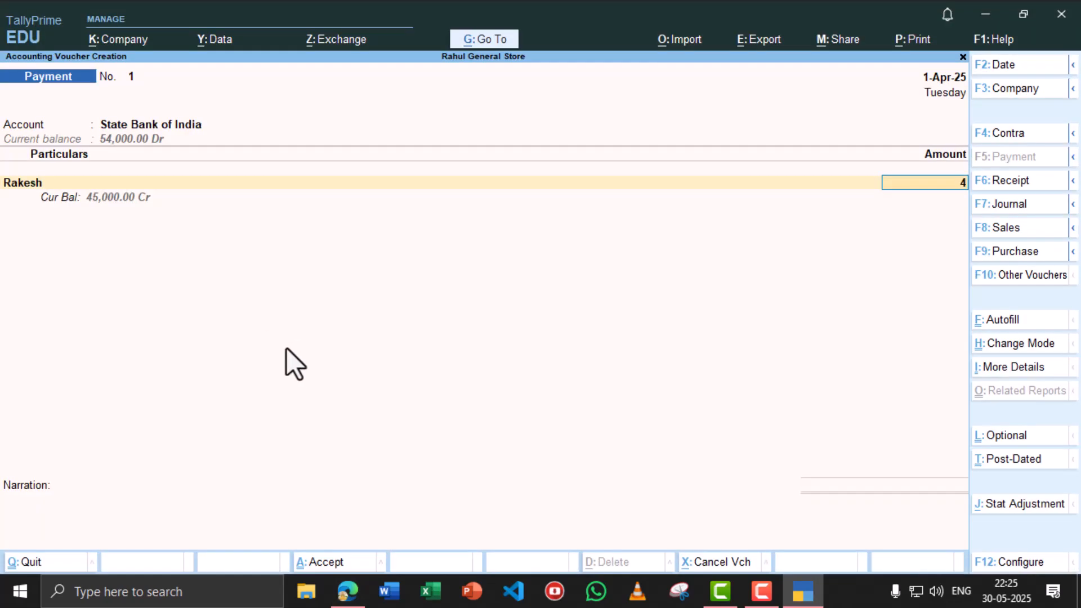
{"action": "type", "text": ",000"}
{"action": "key", "text": "Return"}
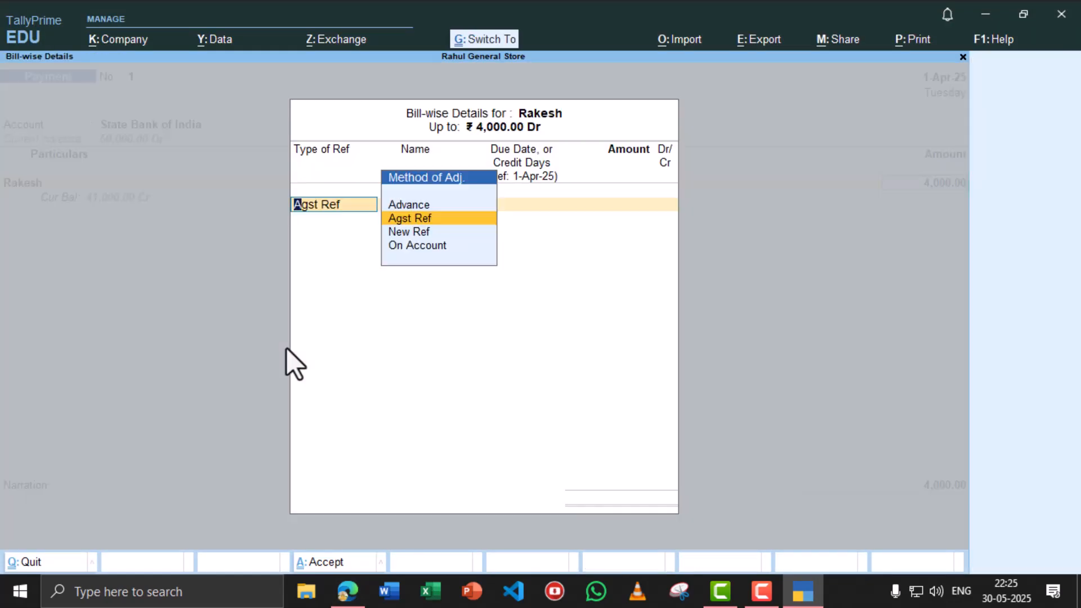
{"action": "key", "text": "Return"}
{"action": "key", "text": "Return"}
{"action": "key", "text": "Return"}
{"action": "key", "text": "Return"}
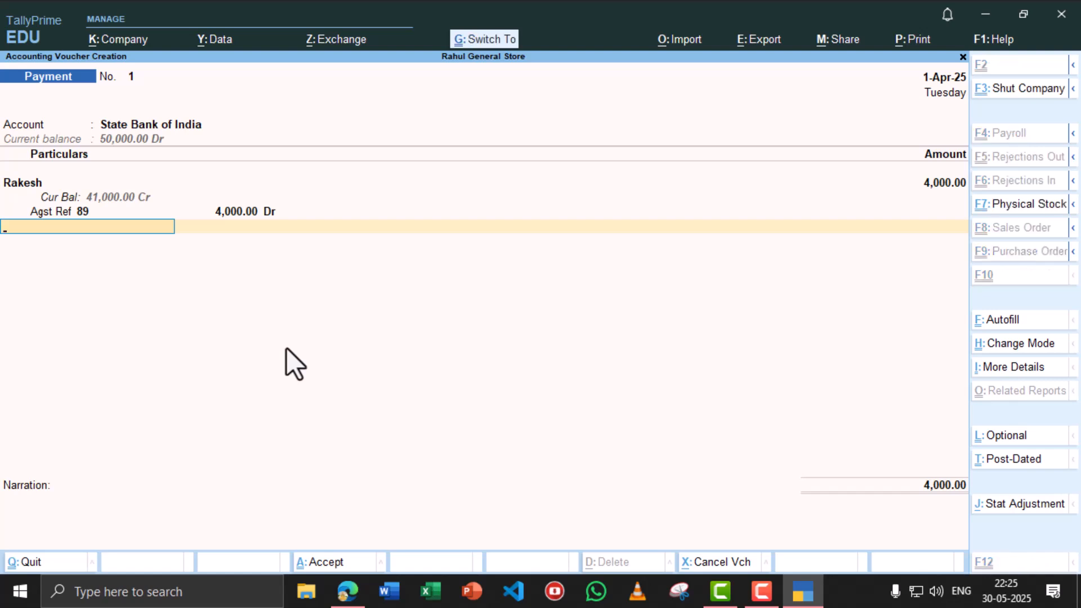
{"action": "key", "text": "ctrl+a"}
{"action": "key", "text": "alt+Tab"}
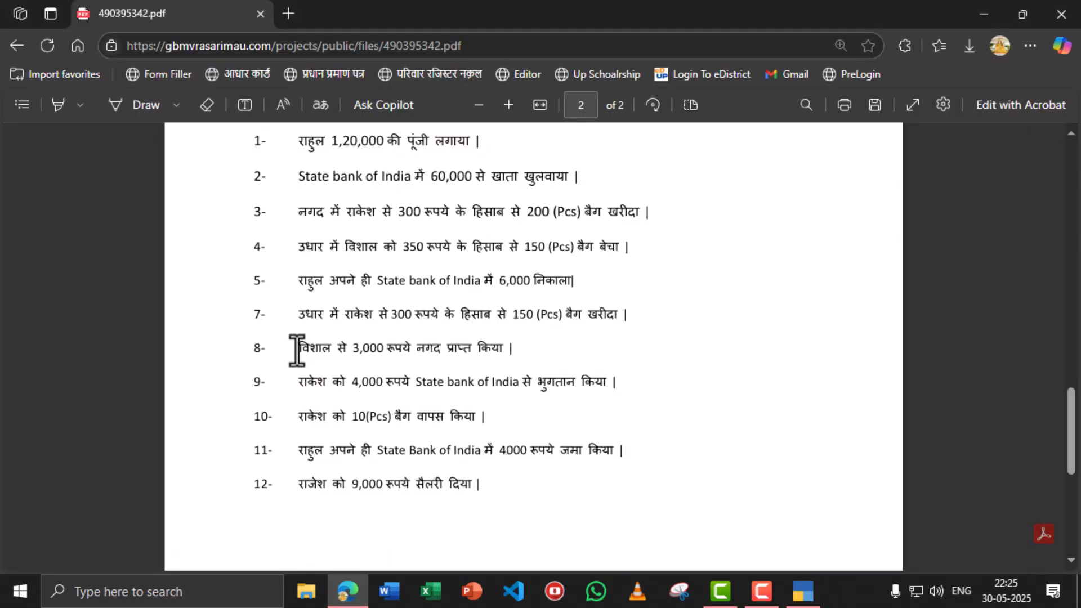
{"action": "scroll", "coordinate": [324, 340], "scroll_direction": "down", "scroll_amount": 2}
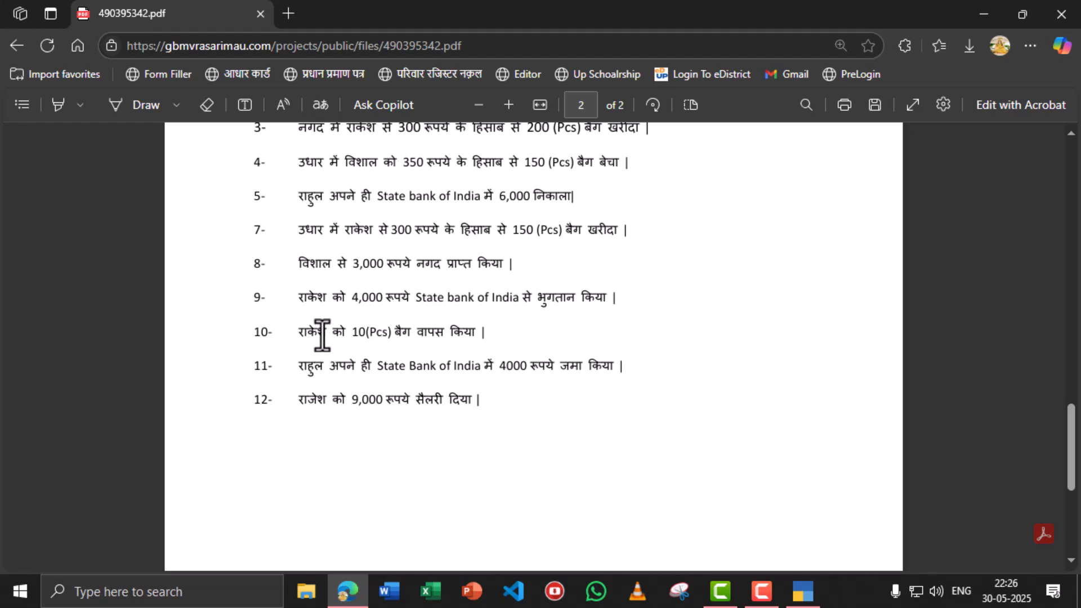
{"action": "key", "text": "alt+Tab"}
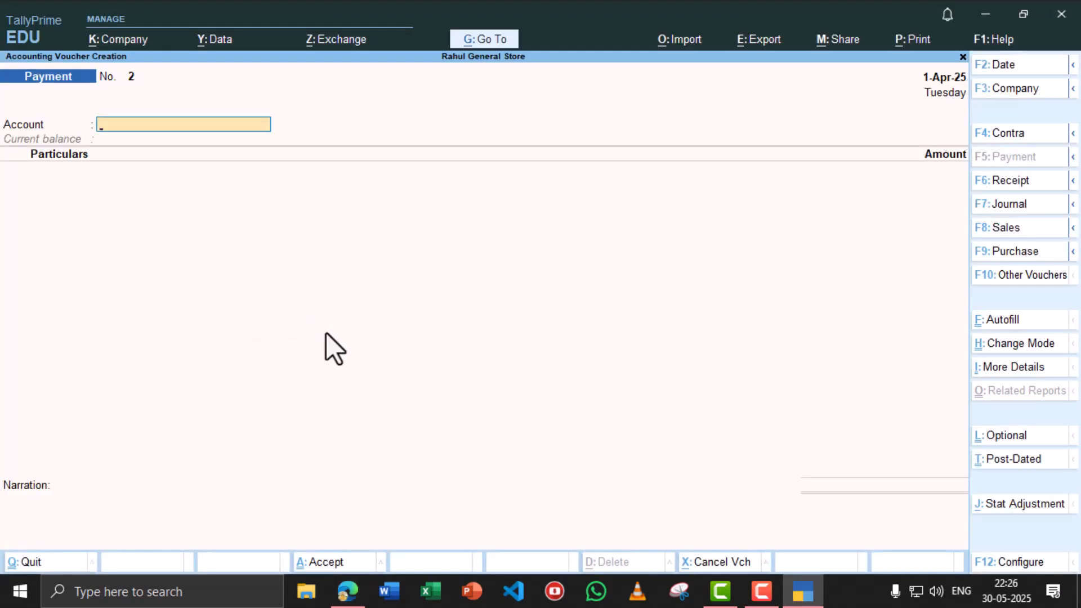
- Review transaction 10 and the purchase wording of item 7 in the assignment PDF
{"action": "key", "text": "alt+Tab"}
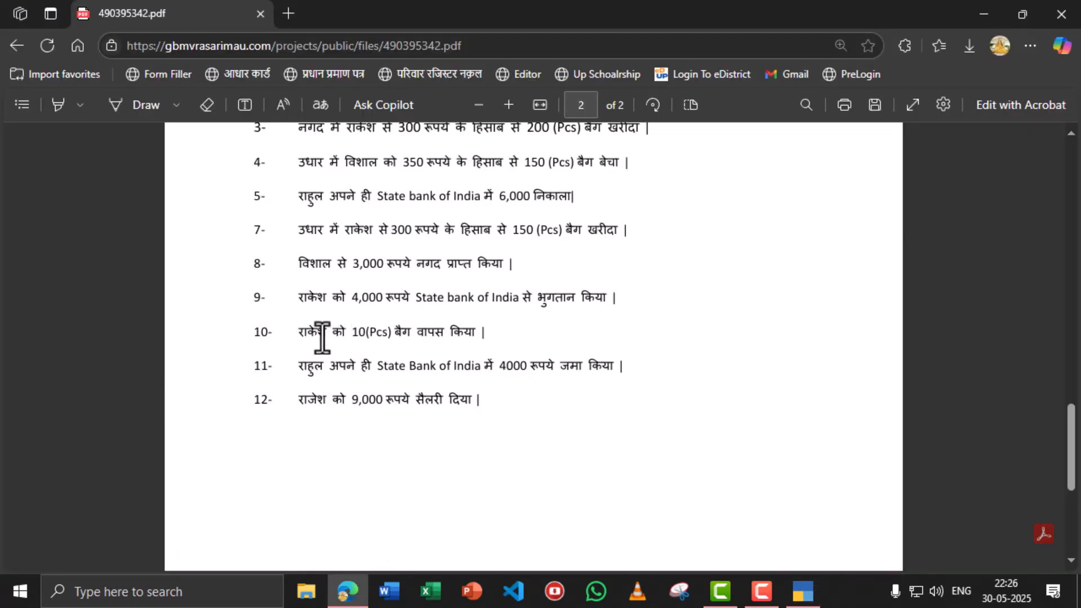
{"action": "left_click_drag", "start_coordinate": [299, 334], "coordinate": [484, 335]}
{"action": "left_click", "coordinate": [418, 331]}
{"action": "left_click_drag", "start_coordinate": [619, 230], "coordinate": [574, 232]}
{"action": "left_click", "coordinate": [559, 234]}
- Start a Debit Note for the supplier party, accepting the dispatch and party details
{"action": "key", "text": "alt+Tab"}
{"action": "left_click", "coordinate": [1019, 272]}
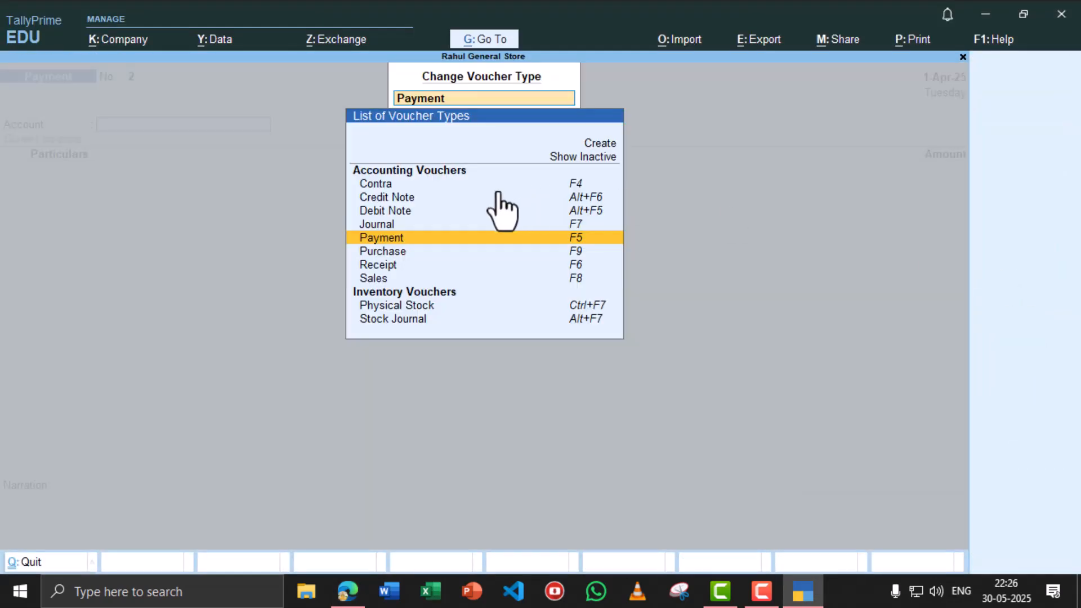
{"action": "left_click", "coordinate": [403, 212]}
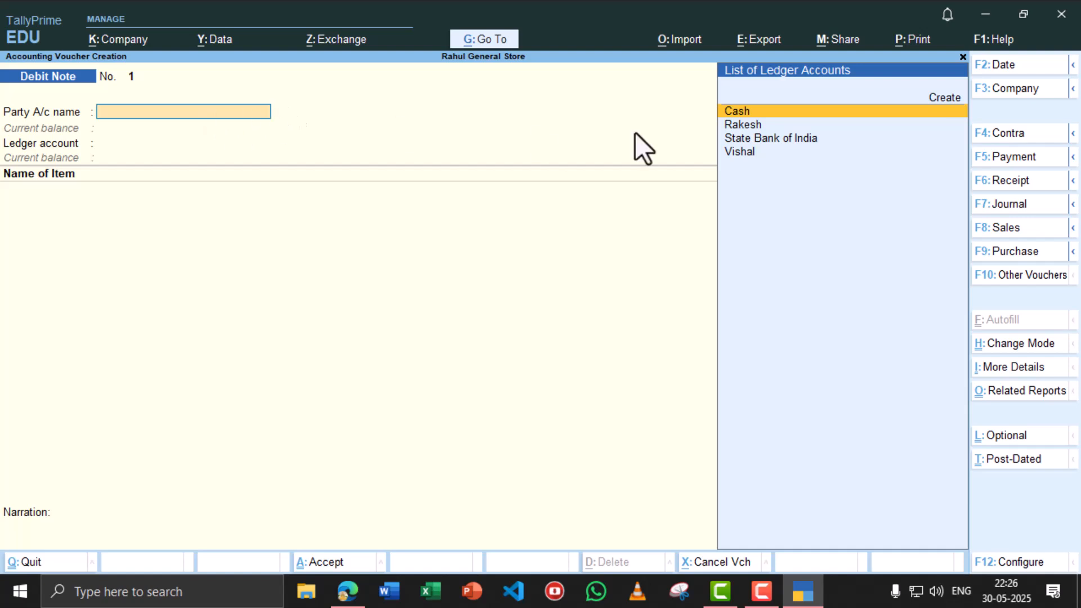
{"action": "left_click", "coordinate": [751, 126]}
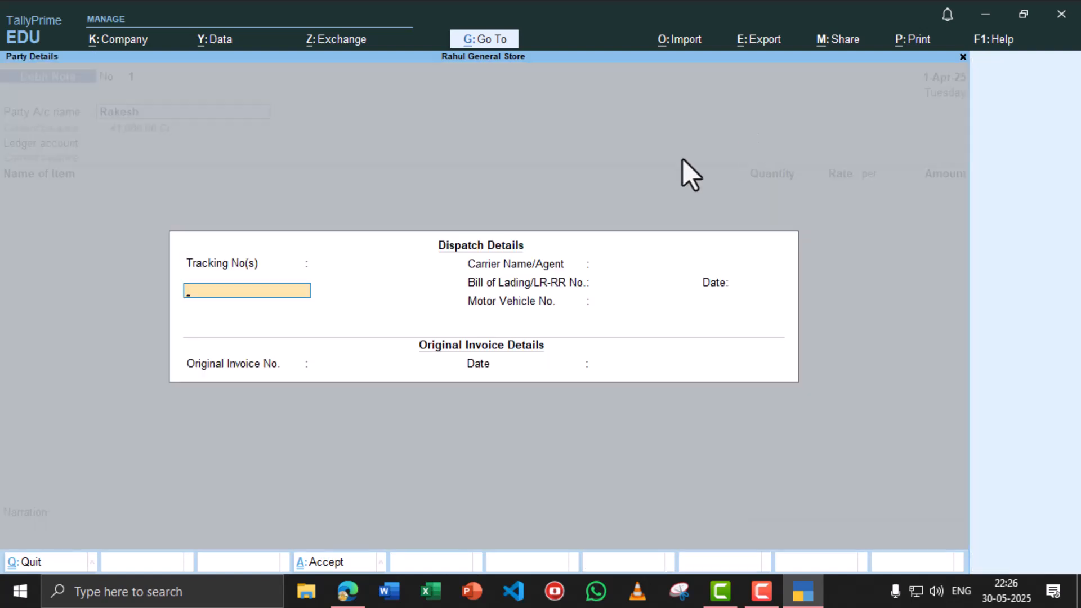
{"action": "key", "text": "ctrl+a"}
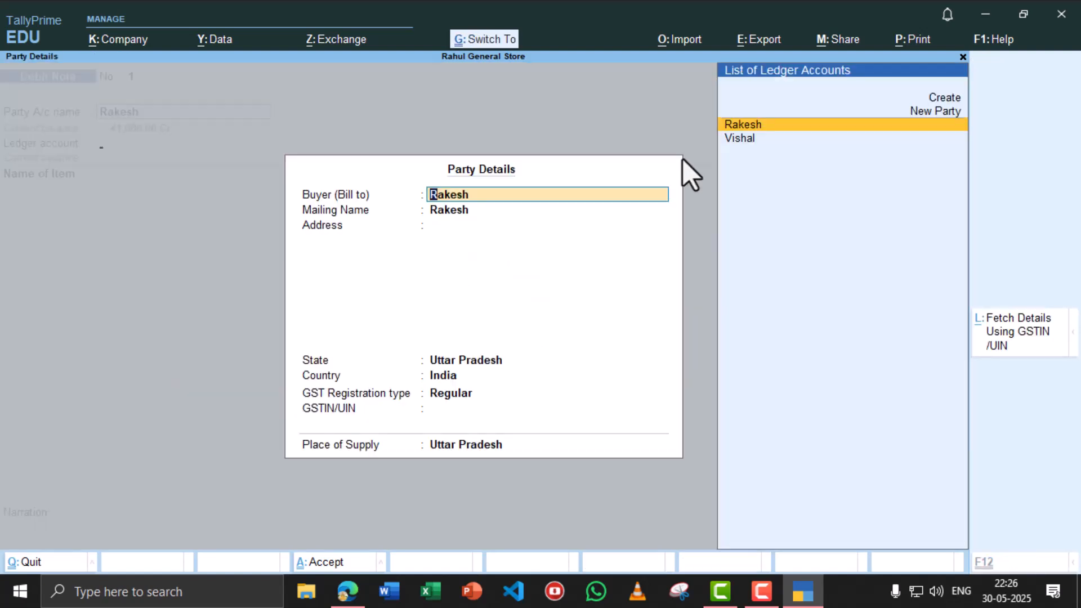
{"action": "key", "text": "ctrl+a"}
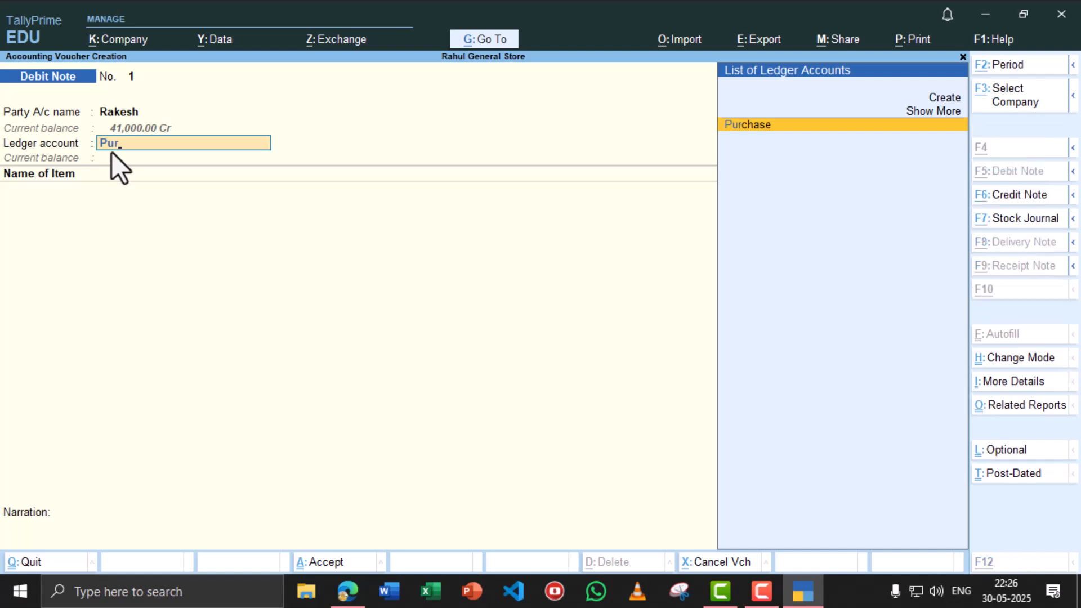
- Create a 'Purchase Return' ledger under Purchase Accounts and set it as the Debit Note's ledger account
{"action": "key", "text": "alt+c"}
{"action": "type", "text": "Purc"}
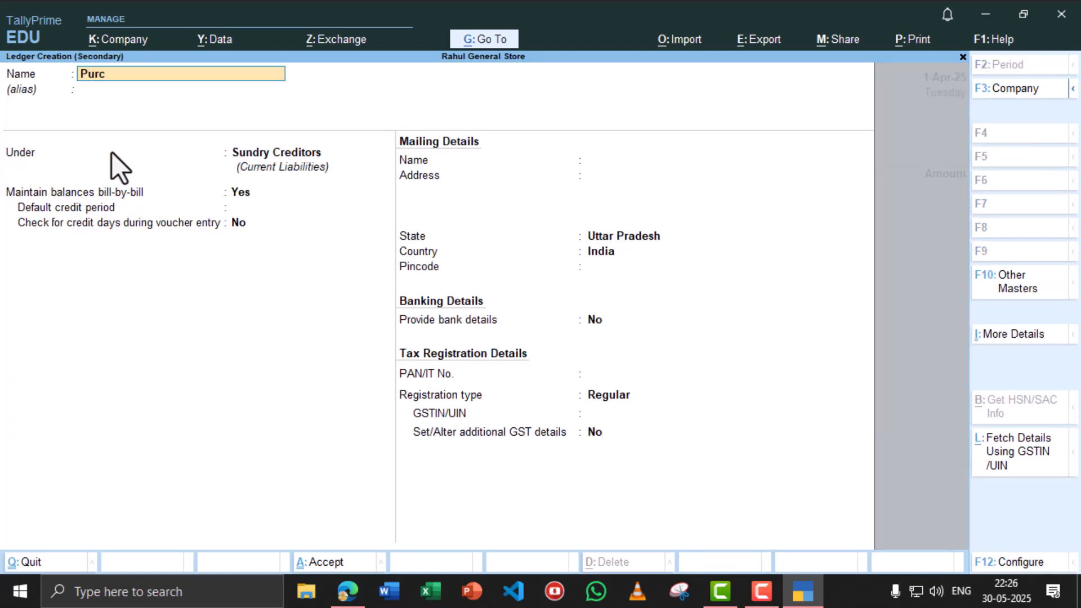
{"action": "type", "text": "hase Return"}
{"action": "key", "text": "Return"}
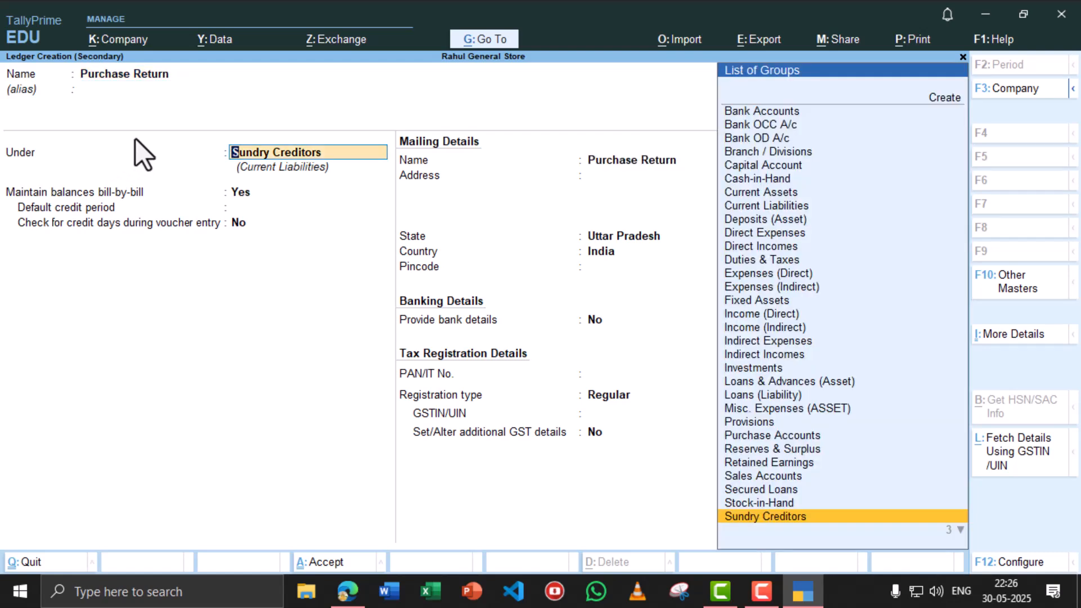
{"action": "type", "text": "Pur"}
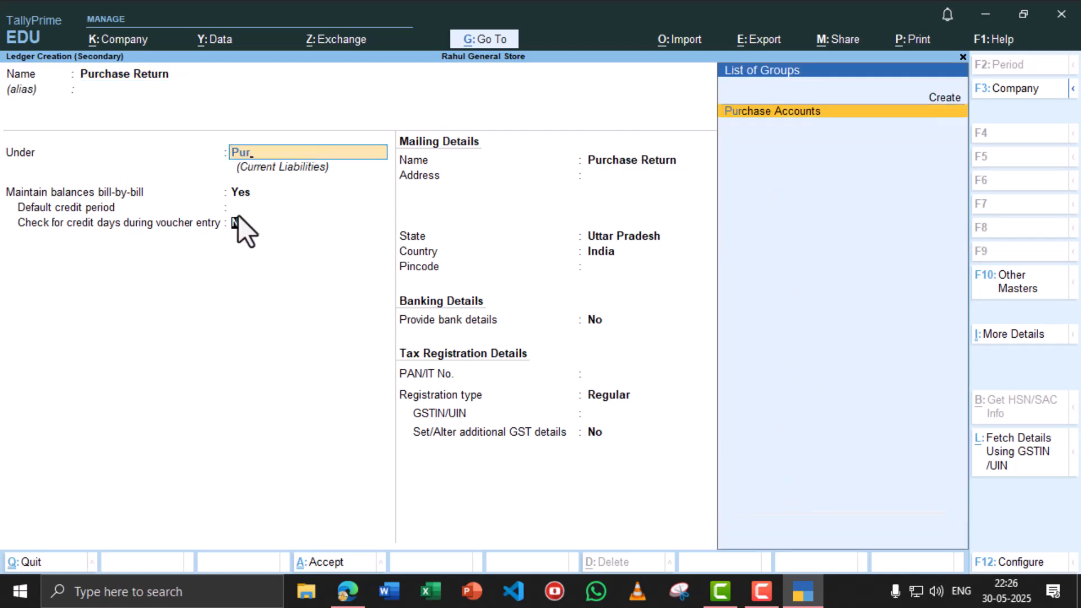
{"action": "key", "text": "Return"}
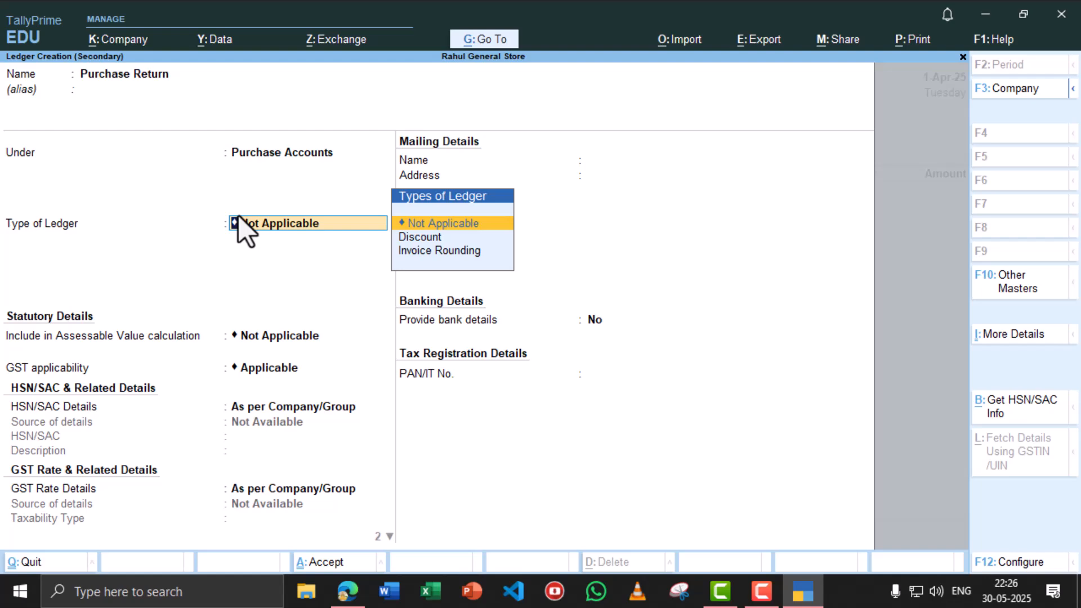
{"action": "key", "text": "ctrl+a"}
{"action": "key", "text": "Return"}
{"action": "key", "text": "alt+Tab"}
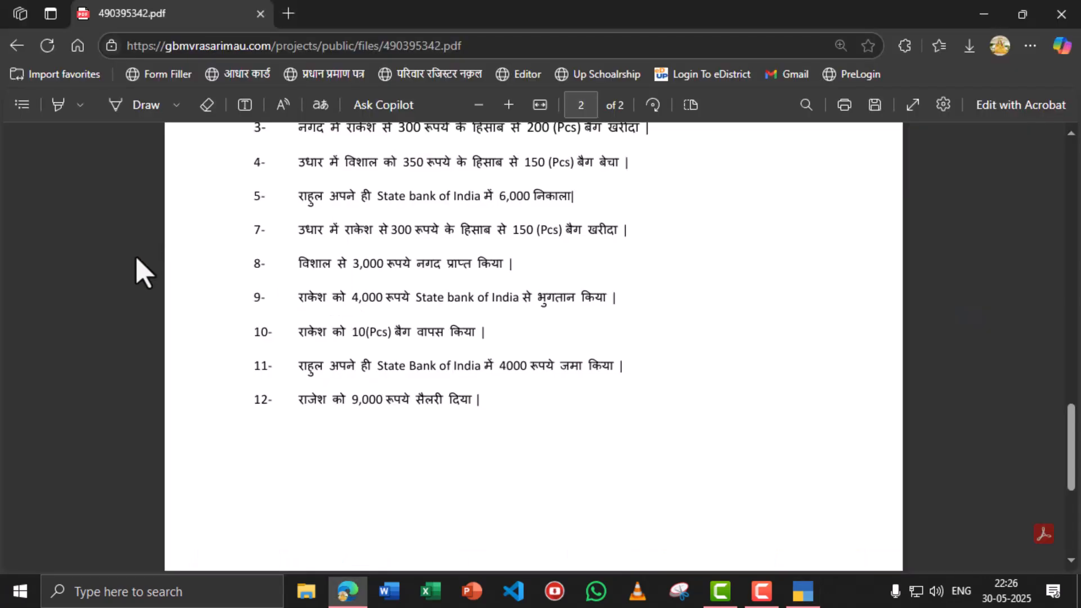
- Enter Bag as the returned item, 10 pcs at 300.00
{"action": "key", "text": "alt+Tab"}
{"action": "type", "text": "No"}
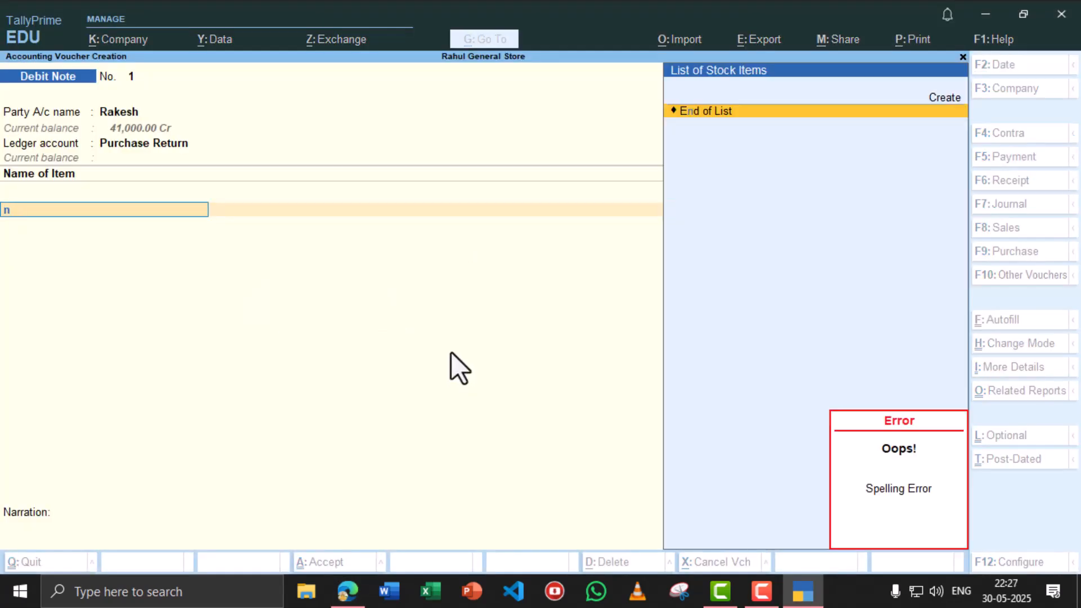
{"action": "key", "text": "BackSpace"}
{"action": "type", "text": "ba"}
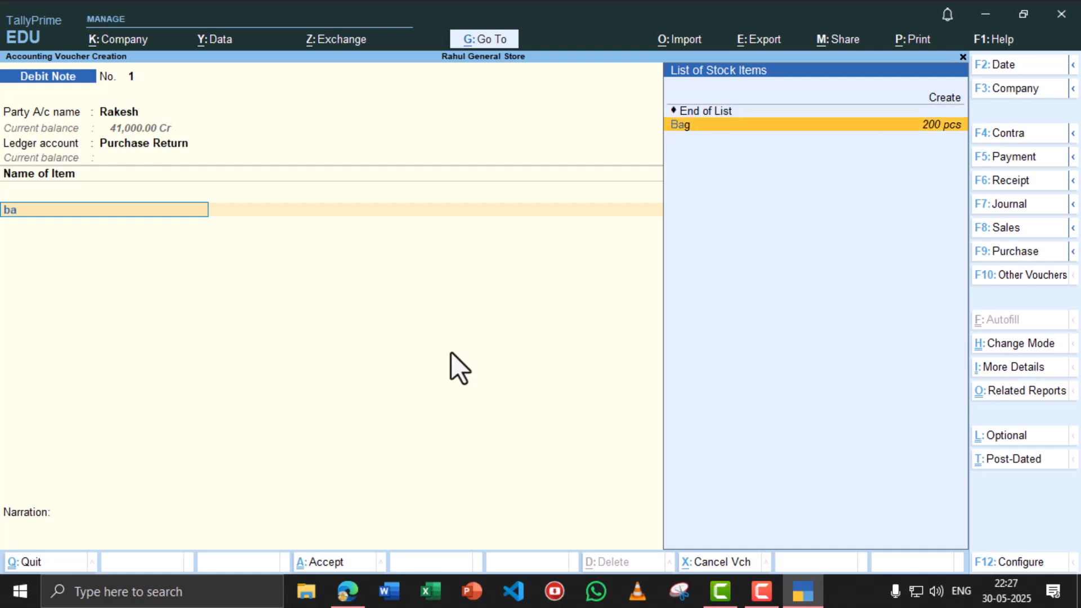
{"action": "key", "text": "Return"}
{"action": "key", "text": "alt+Tab"}
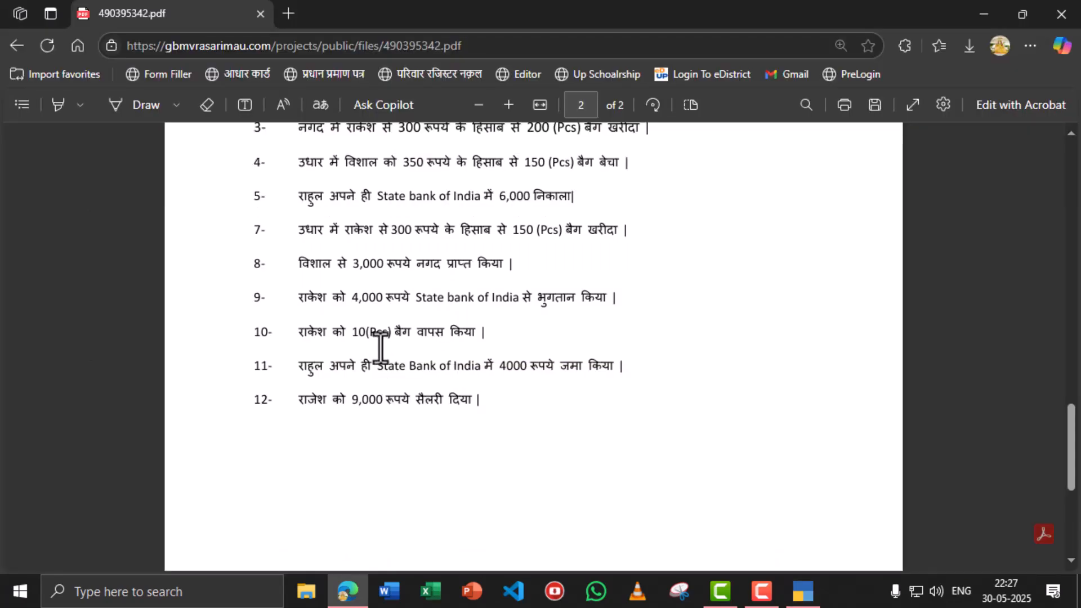
{"action": "key", "text": "alt+Tab"}
{"action": "type", "text": "10"}
{"action": "key", "text": "Return"}
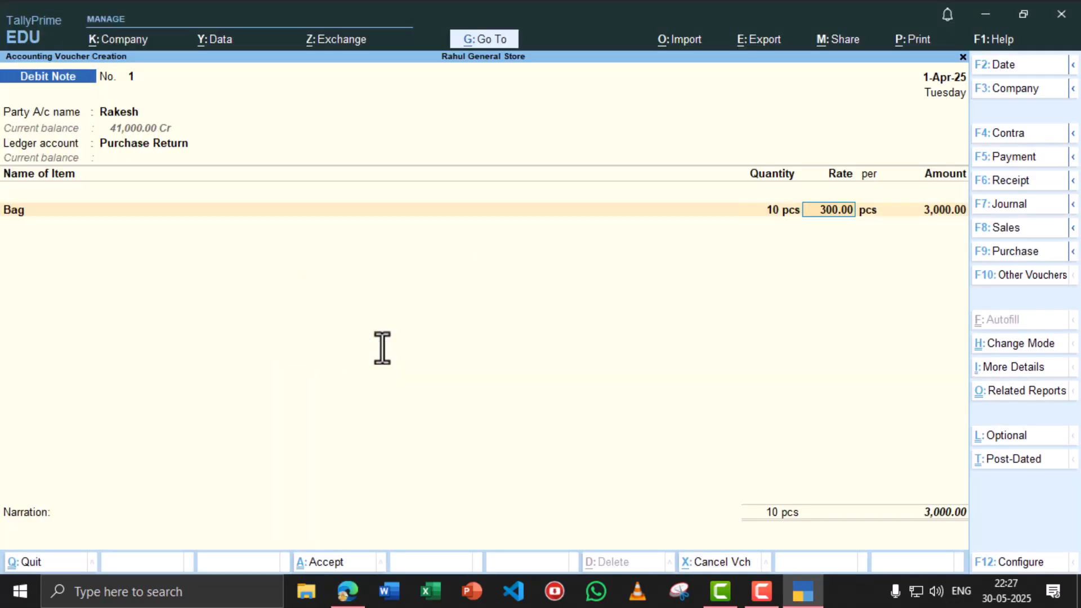
- Accept the bill-wise details and save Debit Note No. 1 totalling 3,000.00
{"action": "key", "text": "alt+Tab"}
{"action": "key", "text": "alt+Tab"}
{"action": "key", "text": "ctrl+a"}
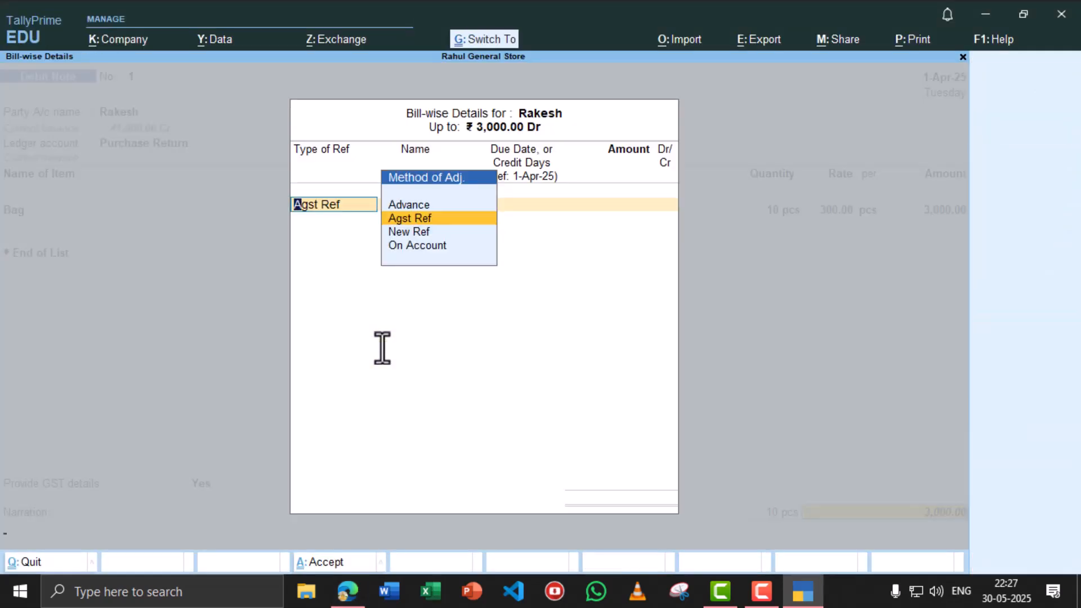
{"action": "key", "text": "ctrl+a"}
{"action": "key", "text": "ctrl+a"}
{"action": "key", "text": "alt+Tab"}
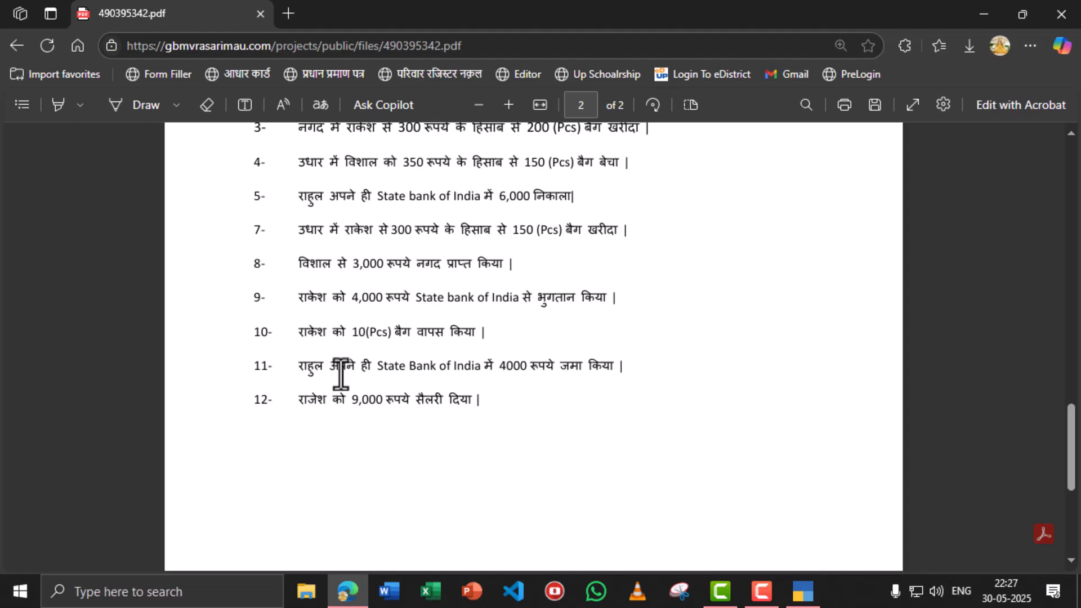
{"action": "key", "text": "alt+Tab"}
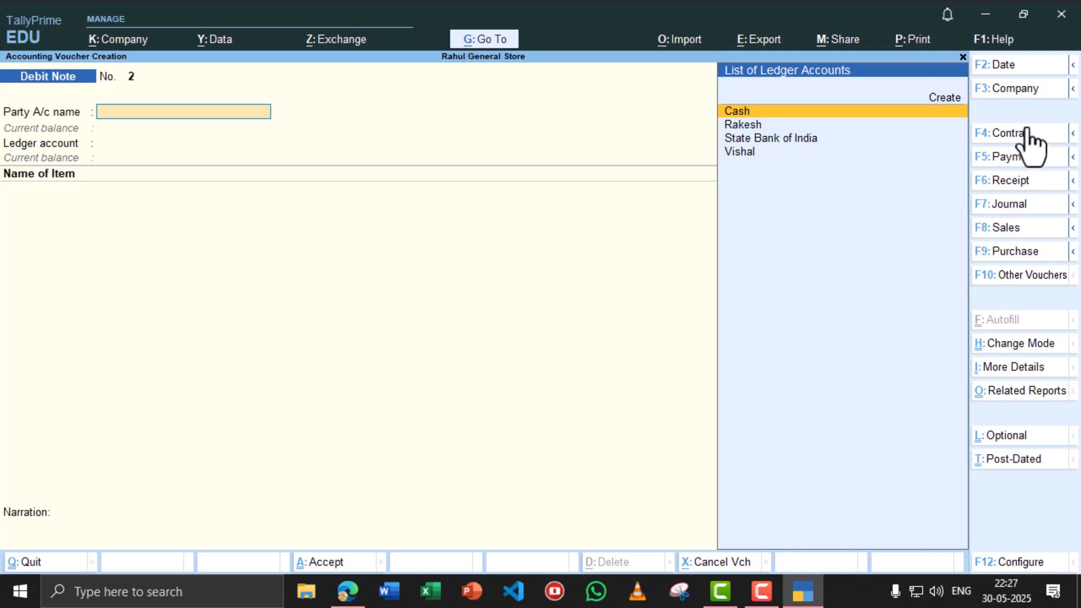
- Switch to a Contra voucher with State Bank of India as account and Cash as particulars
{"action": "key", "text": "F4"}
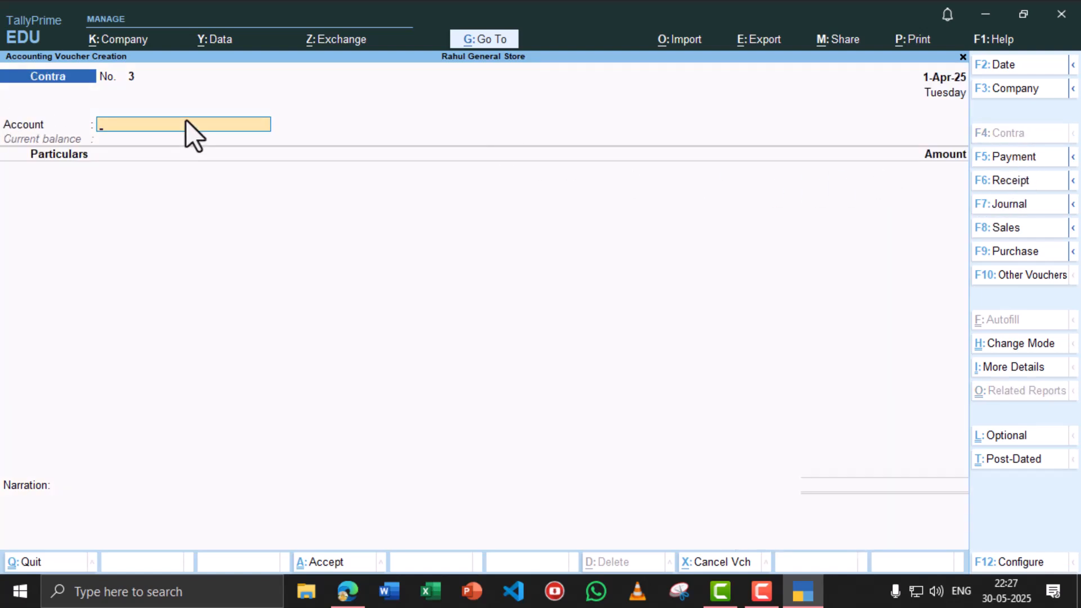
{"action": "type", "text": "St"}
{"action": "key", "text": "Return"}
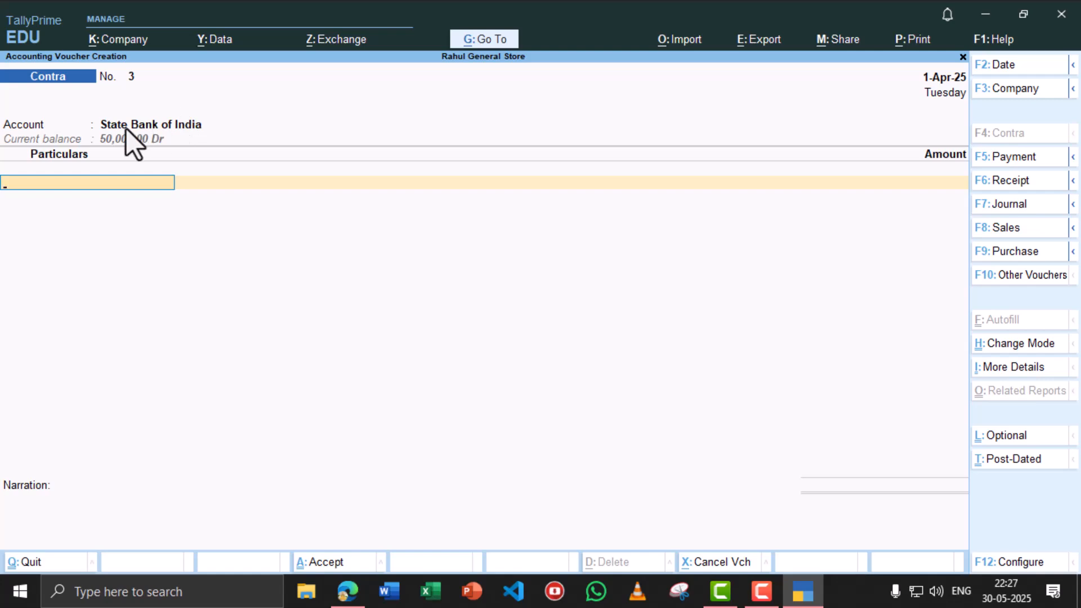
{"action": "type", "text": "ca"}
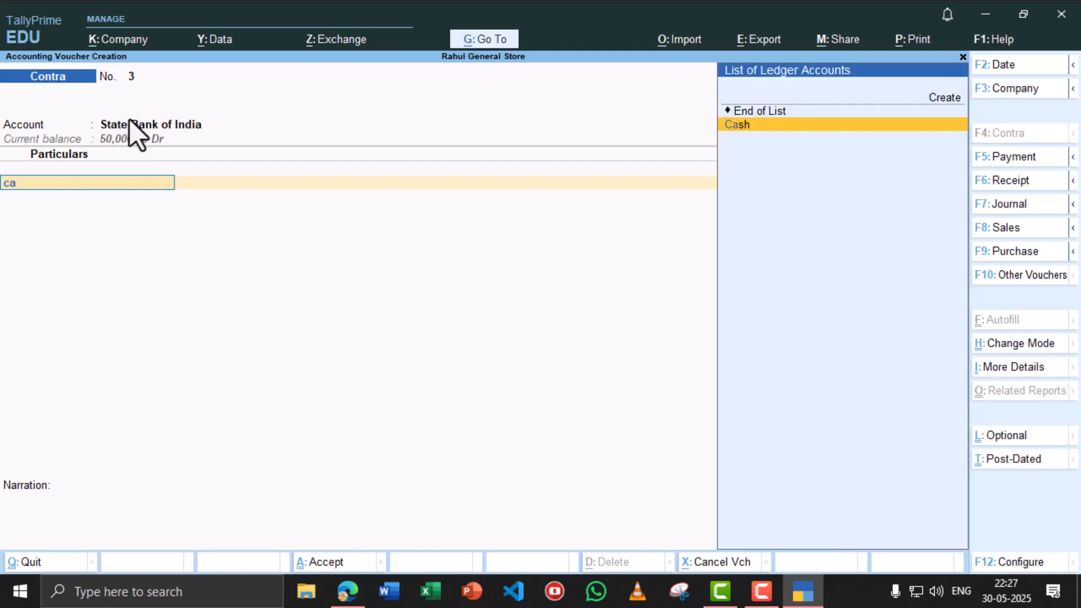
{"action": "key", "text": "Return"}
- Enter the 4,000 amount and save Contra No. 3
{"action": "key", "text": "alt+Tab"}
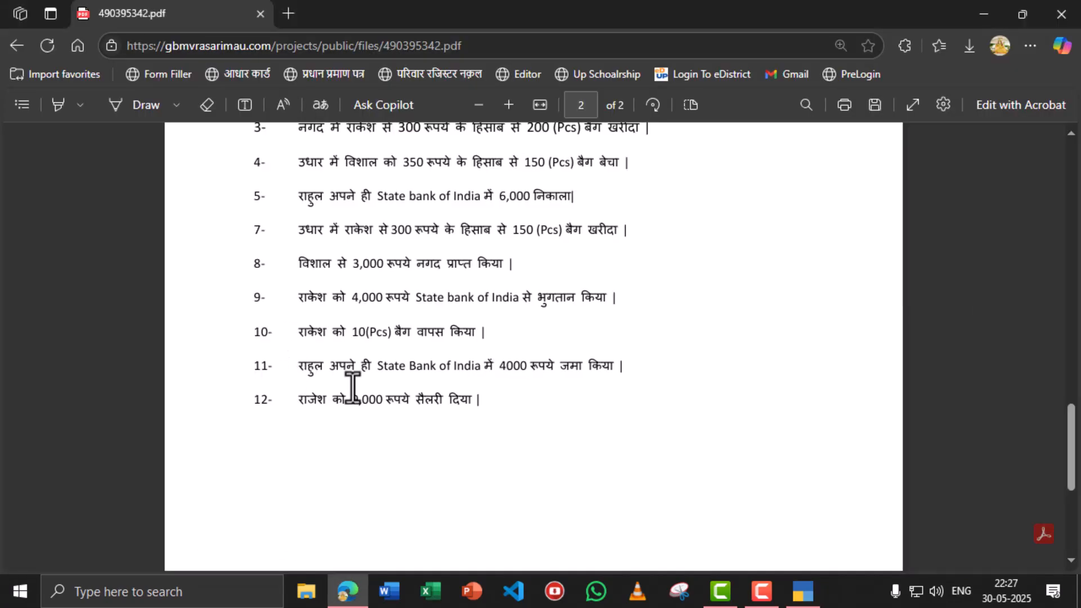
{"action": "key", "text": "alt+Tab"}
{"action": "type", "text": "4000"}
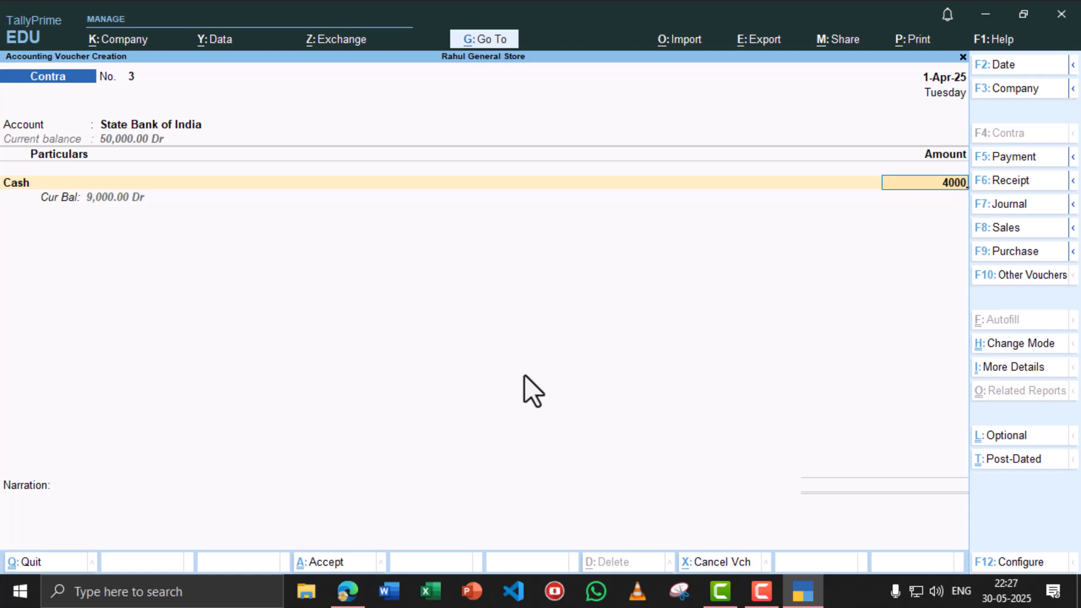
{"action": "key", "text": "Return"}
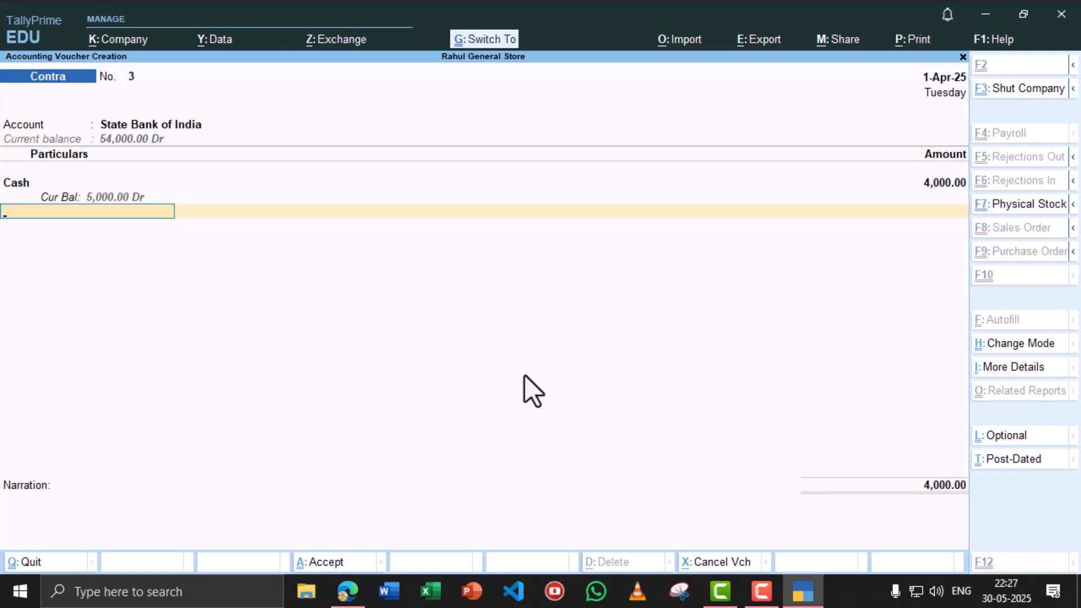
{"action": "key", "text": "ctrl+a"}
{"action": "key", "text": "alt+Tab"}
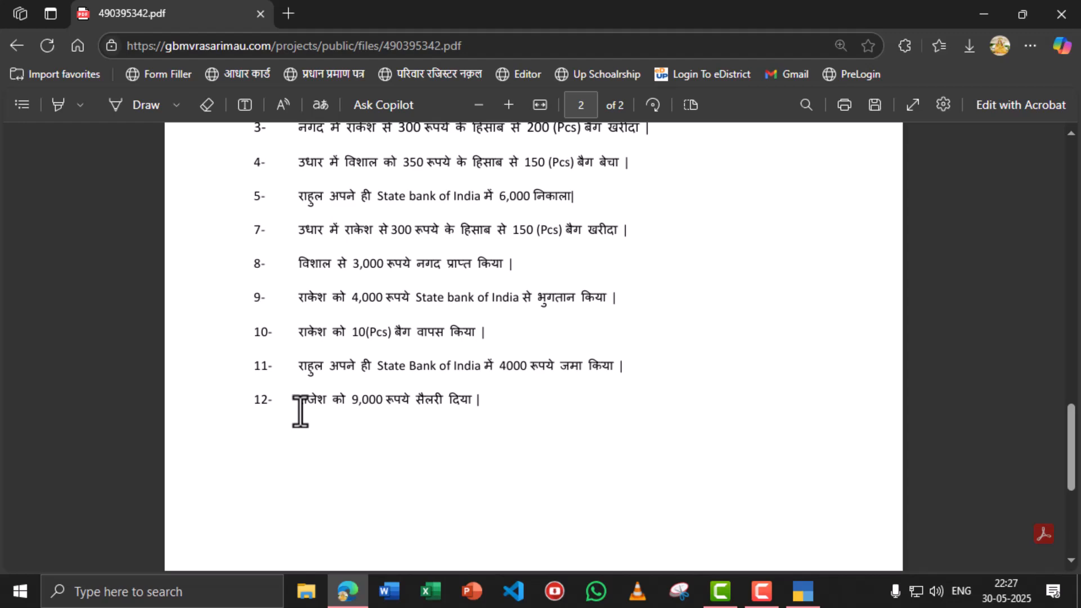
{"action": "key", "text": "alt+Tab"}
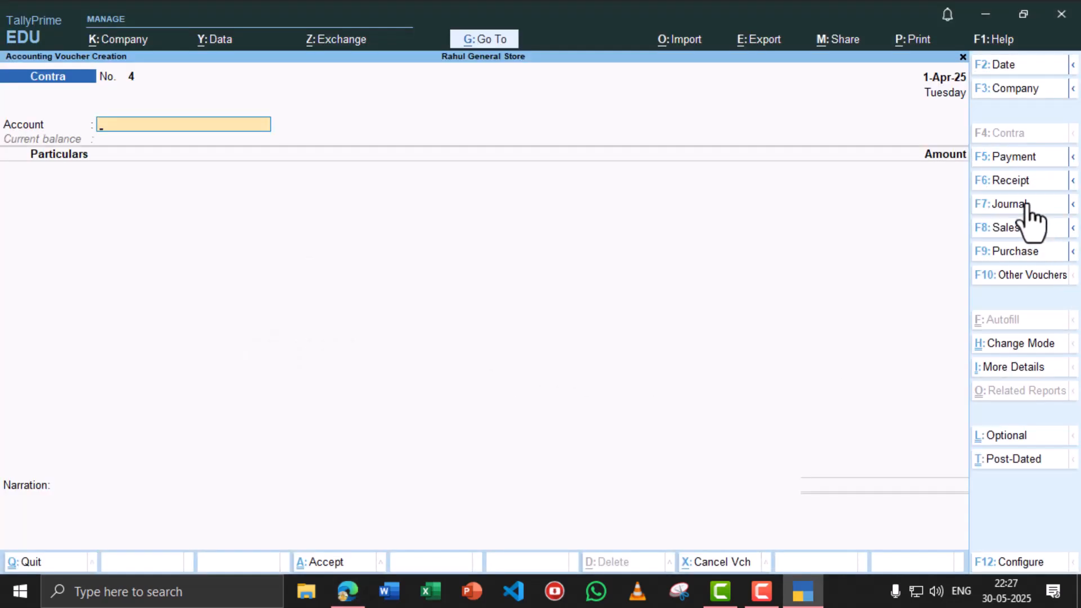
- Switch to Payment No. 2 paid from Cash and enter the salary payee in Particulars
{"action": "left_click", "coordinate": [1022, 157]}
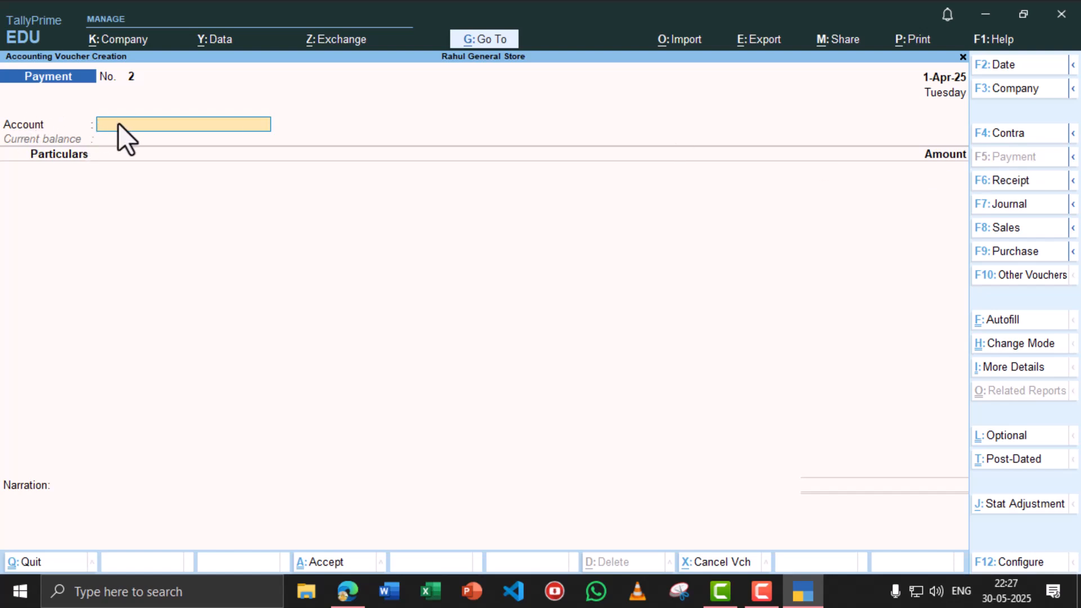
{"action": "type", "text": "cas"}
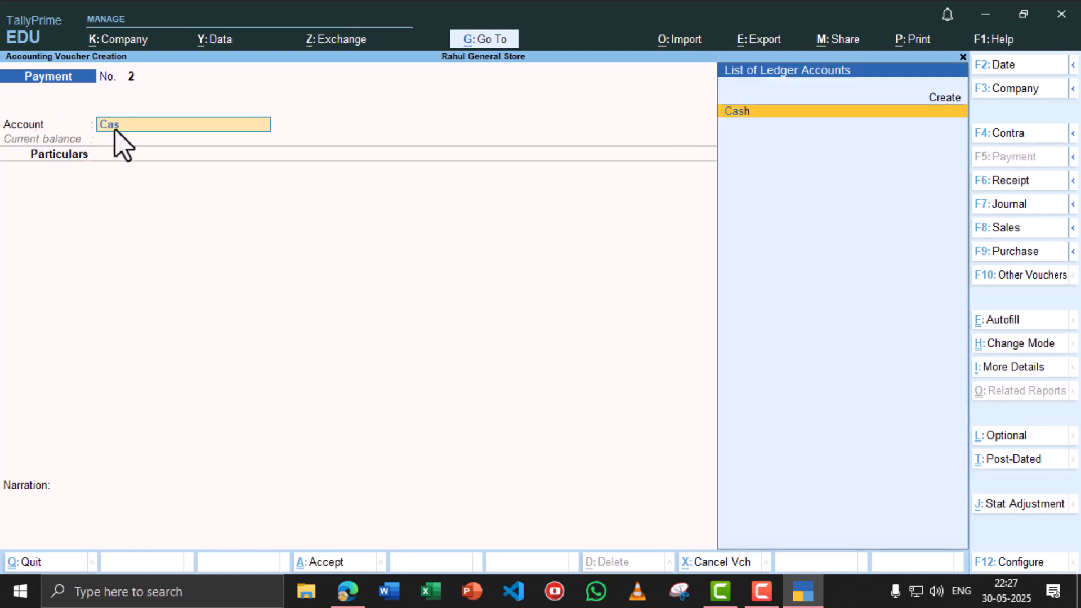
{"action": "key", "text": "Return"}
{"action": "key", "text": "alt+Tab"}
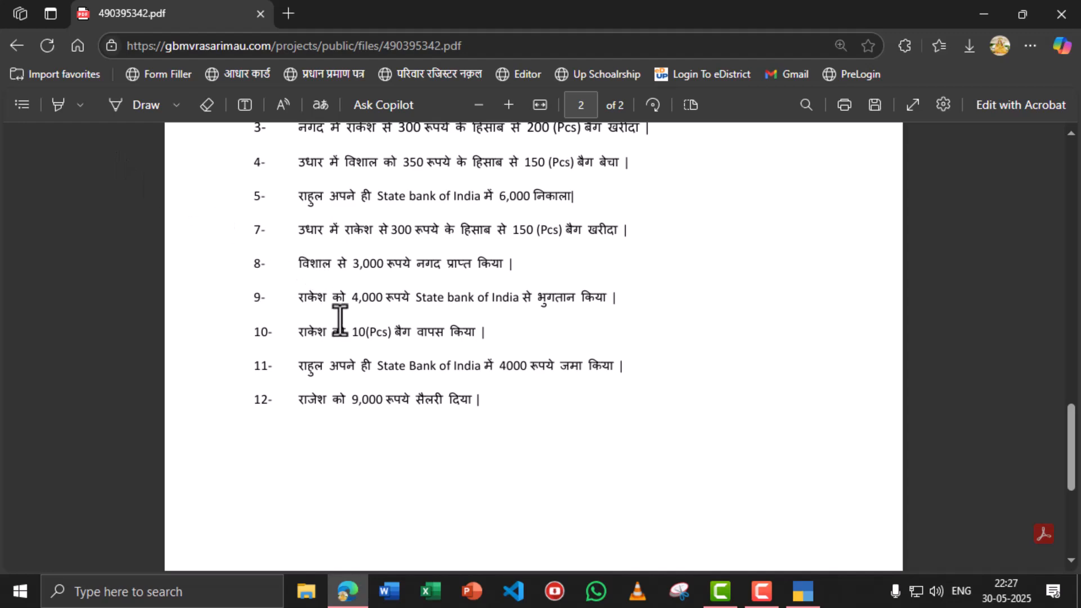
{"action": "key", "text": "alt+Tab"}
{"action": "type", "text": "Ra"}
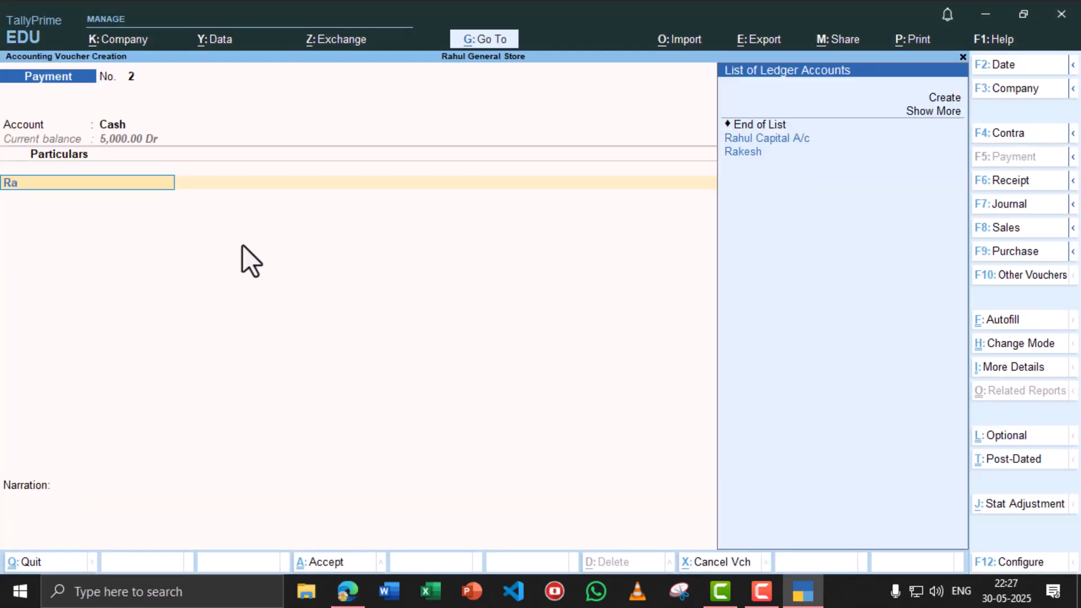
{"action": "key", "text": "Return"}
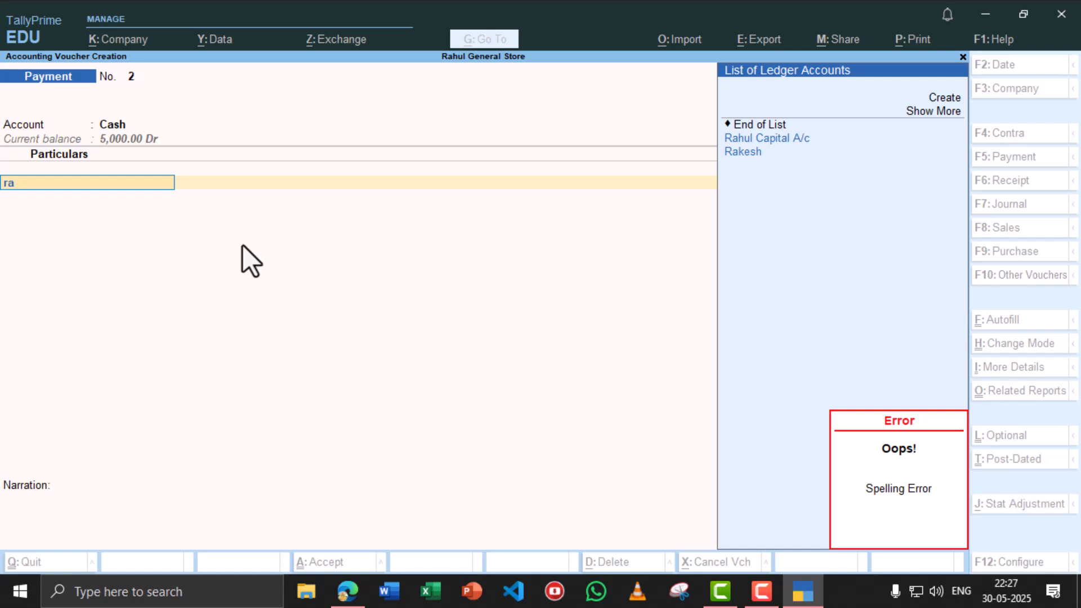
- Create the salary payee's ledger under Indirect Expenses
{"action": "key", "text": "alt+c"}
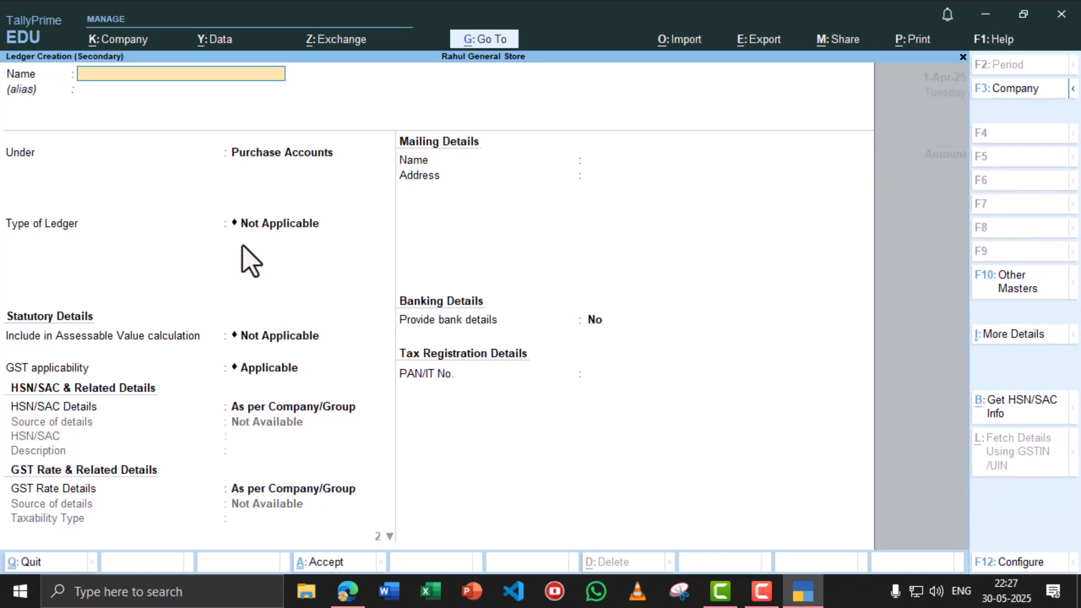
{"action": "type", "text": "Rajesh"}
{"action": "key", "text": "Return"}
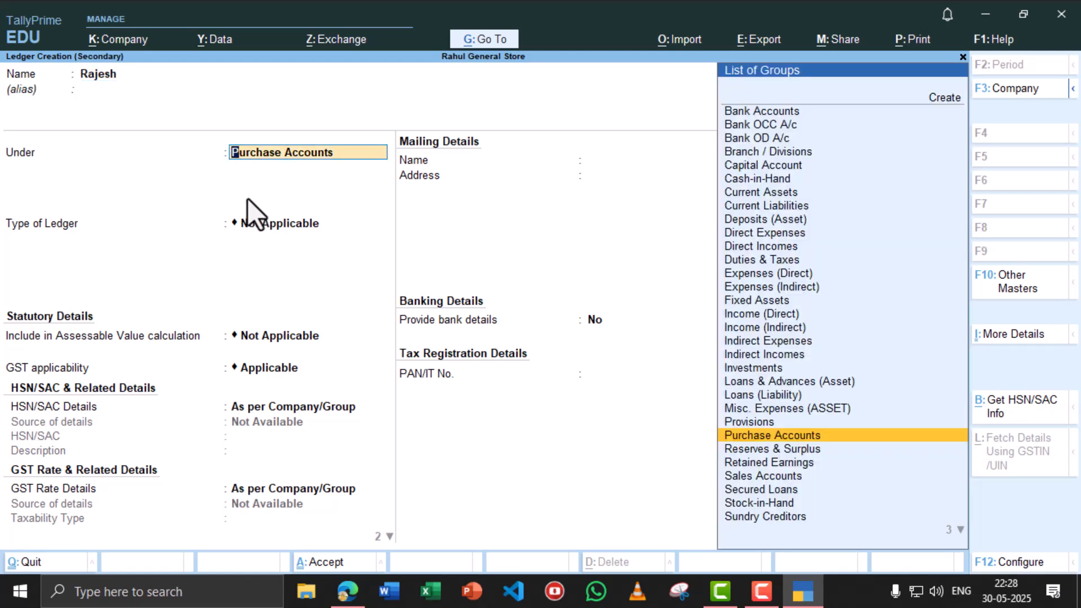
{"action": "type", "text": "Indire"}
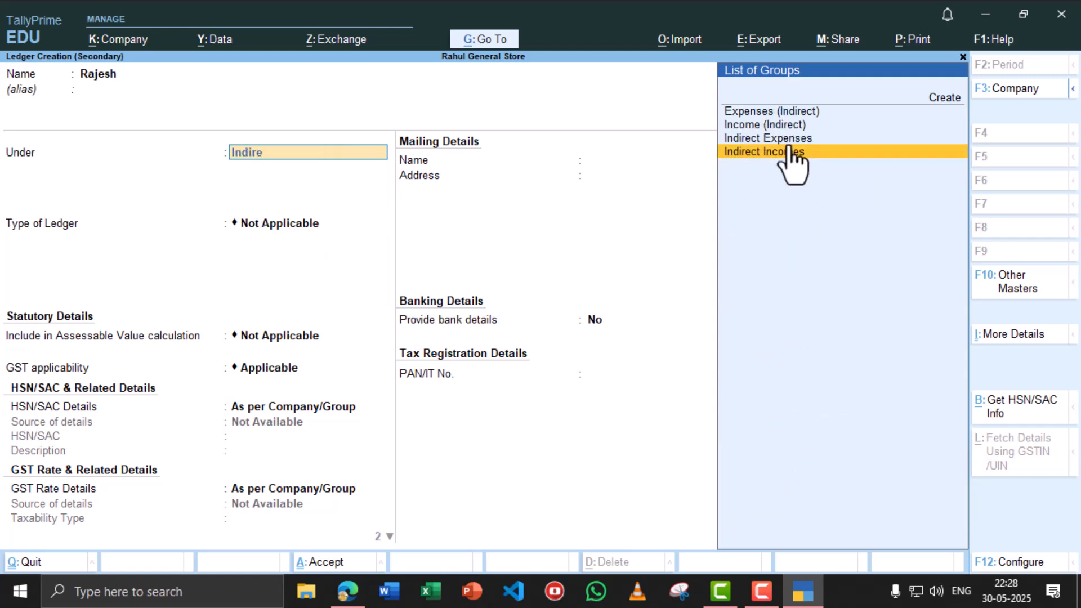
{"action": "left_click", "coordinate": [790, 142]}
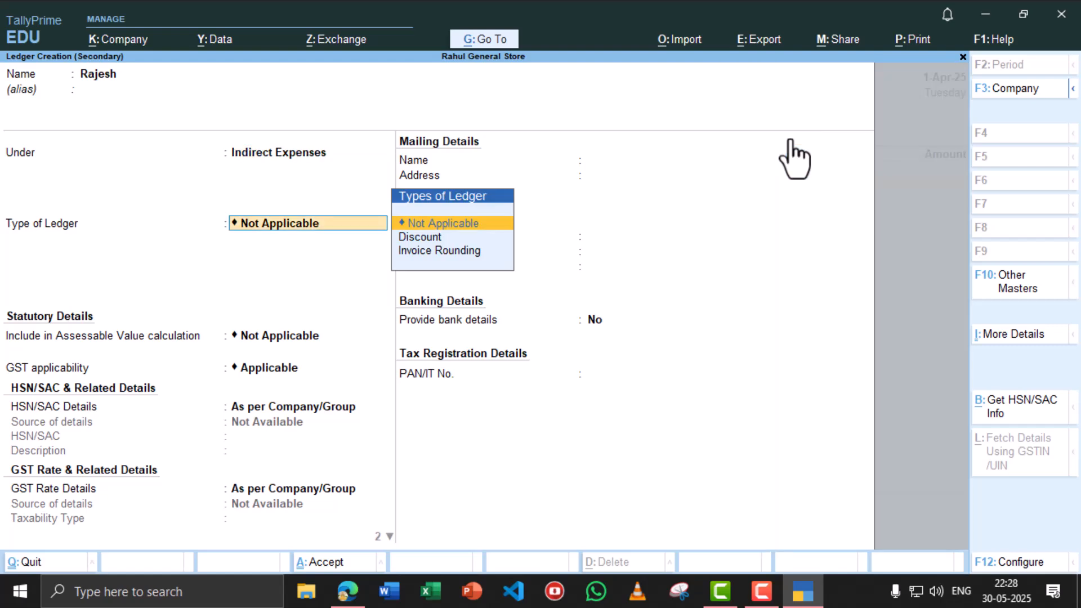
{"action": "key", "text": "ctrl+a"}
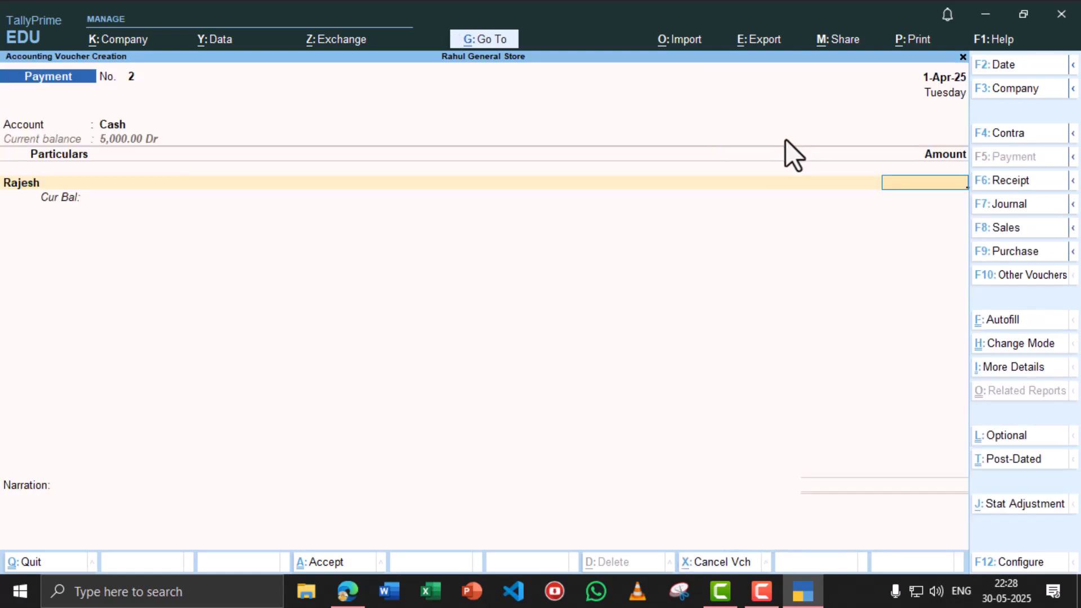
- Enter the 9,000 salary amount and save Payment voucher No. 2
{"action": "key", "text": "alt+Tab"}
{"action": "key", "text": "alt+Tab"}
{"action": "type", "text": "9000"}
{"action": "key", "text": "Return"}
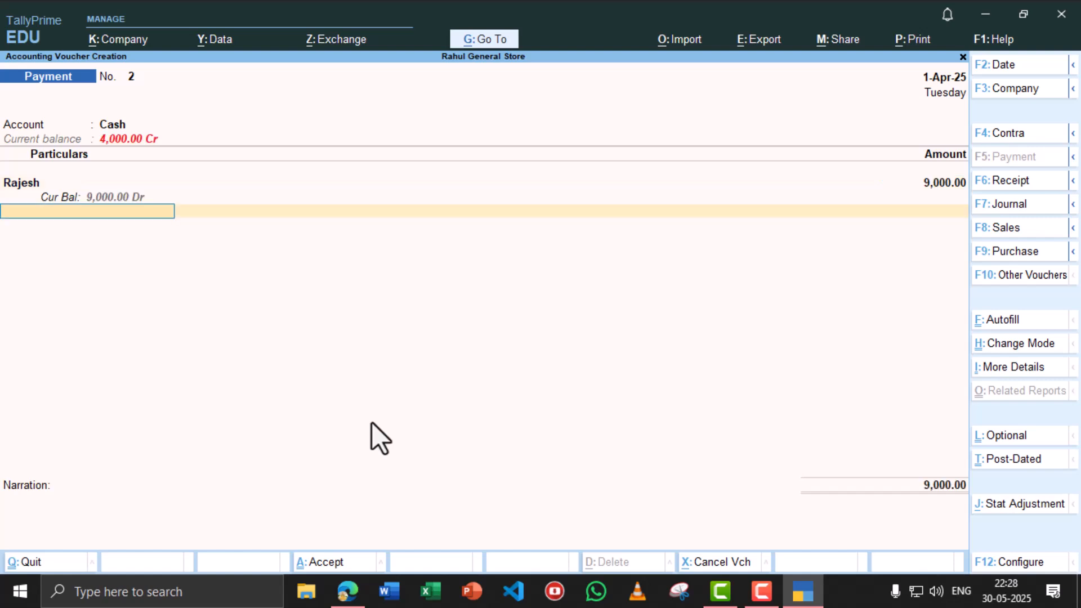
{"action": "key", "text": "ctrl+a"}
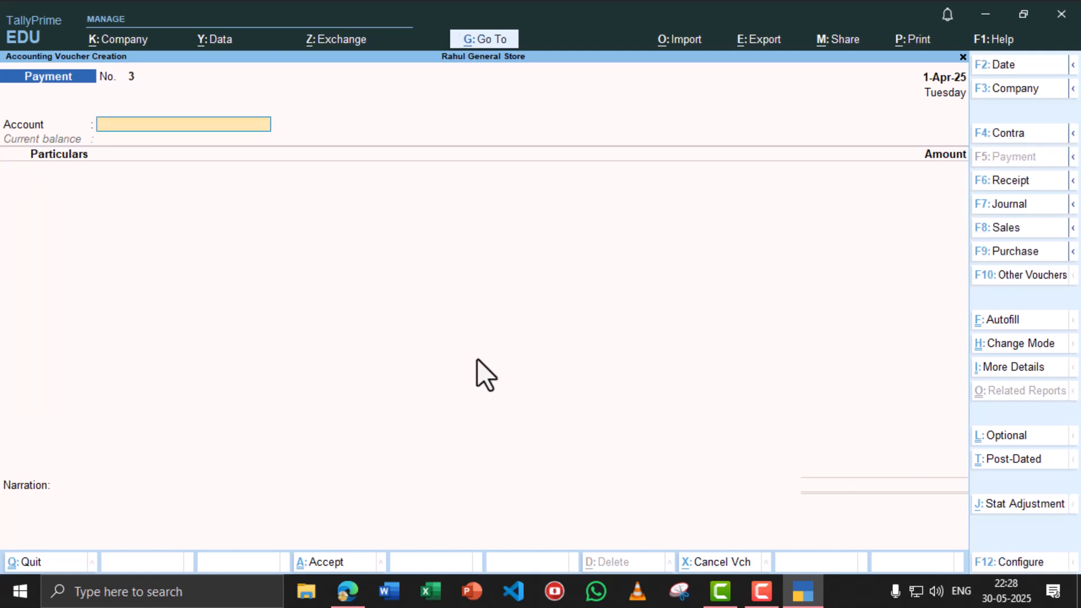
{"action": "left_click", "coordinate": [963, 57]}
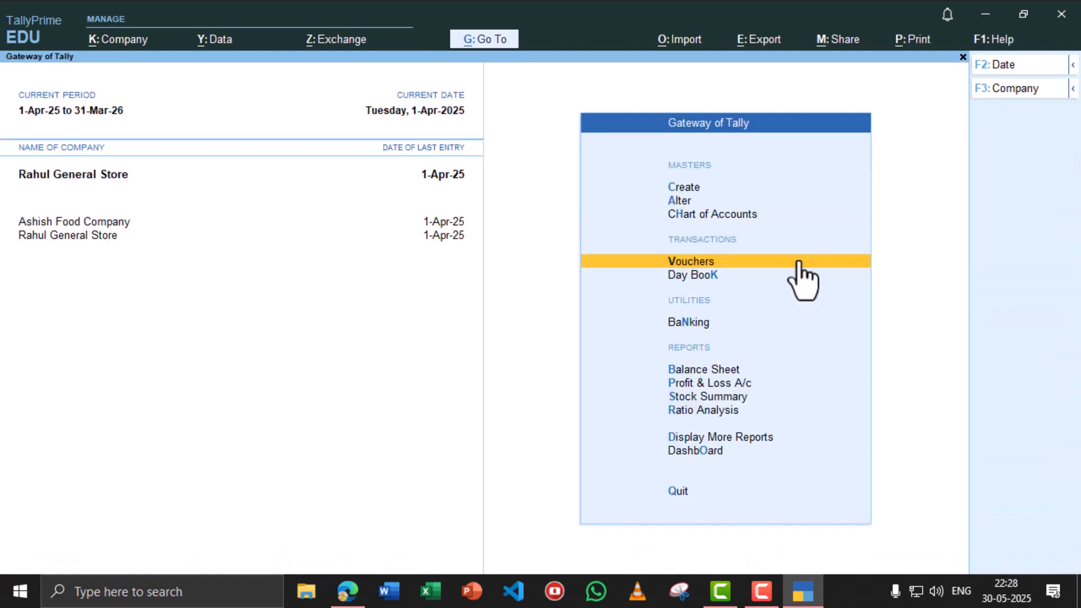
{"action": "left_click", "coordinate": [702, 369]}
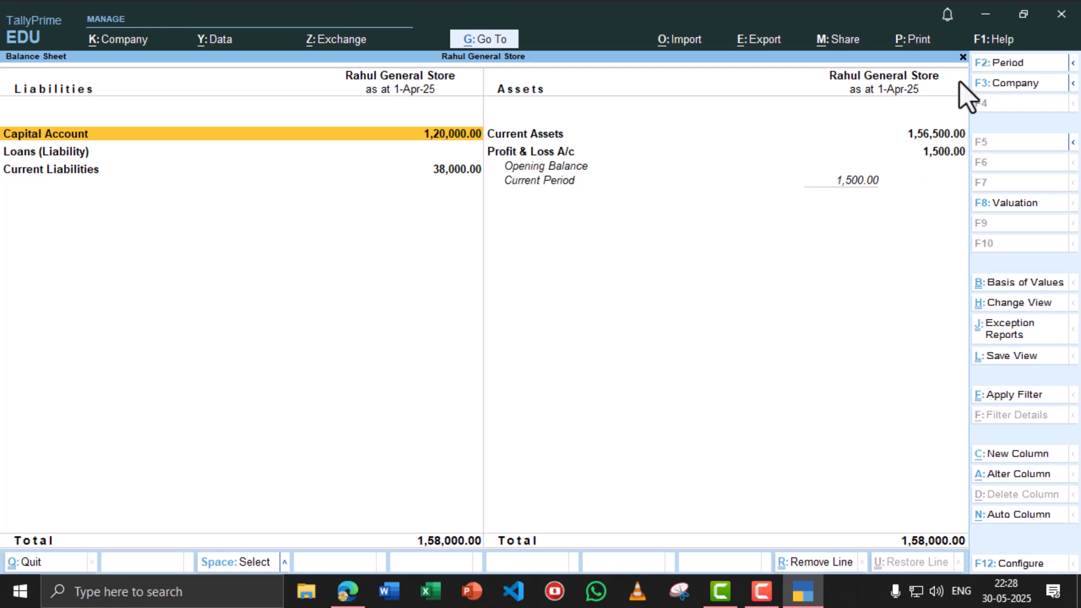
{"action": "left_click", "coordinate": [963, 57]}
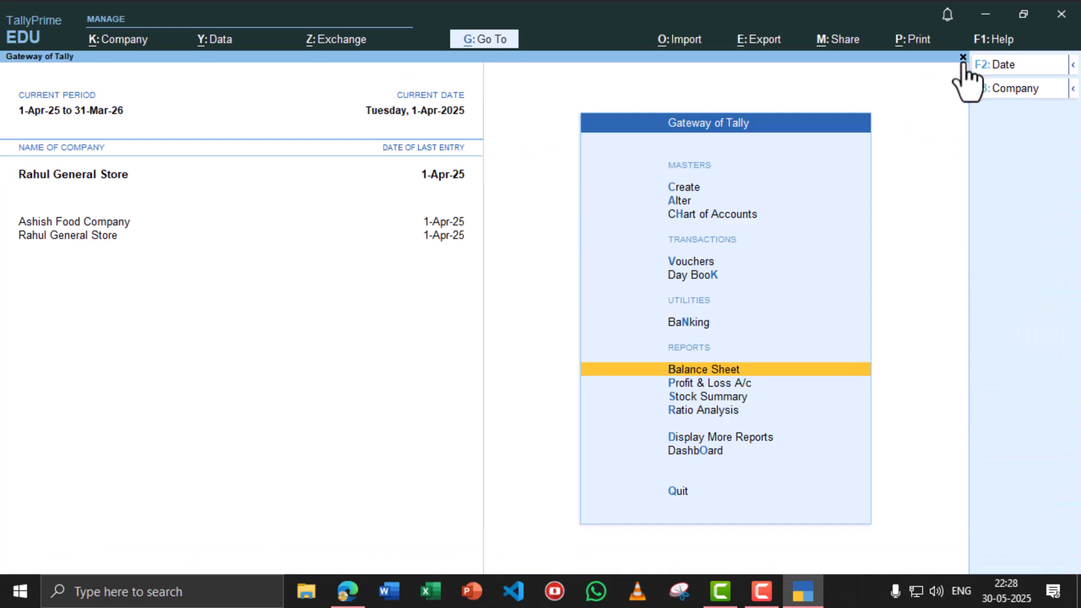
{"action": "left_click", "coordinate": [687, 261]}
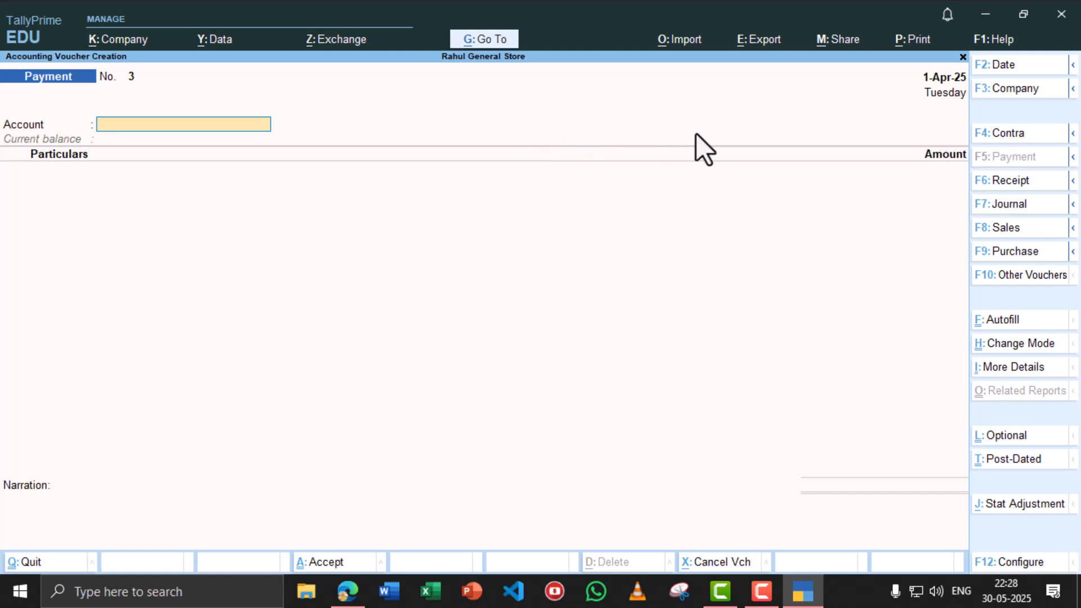
- Set Cash as the paying account, then scroll the assignment PDF to Tally transactions 1–12
{"action": "type", "text": "Ca"}
{"action": "key", "text": "Return"}
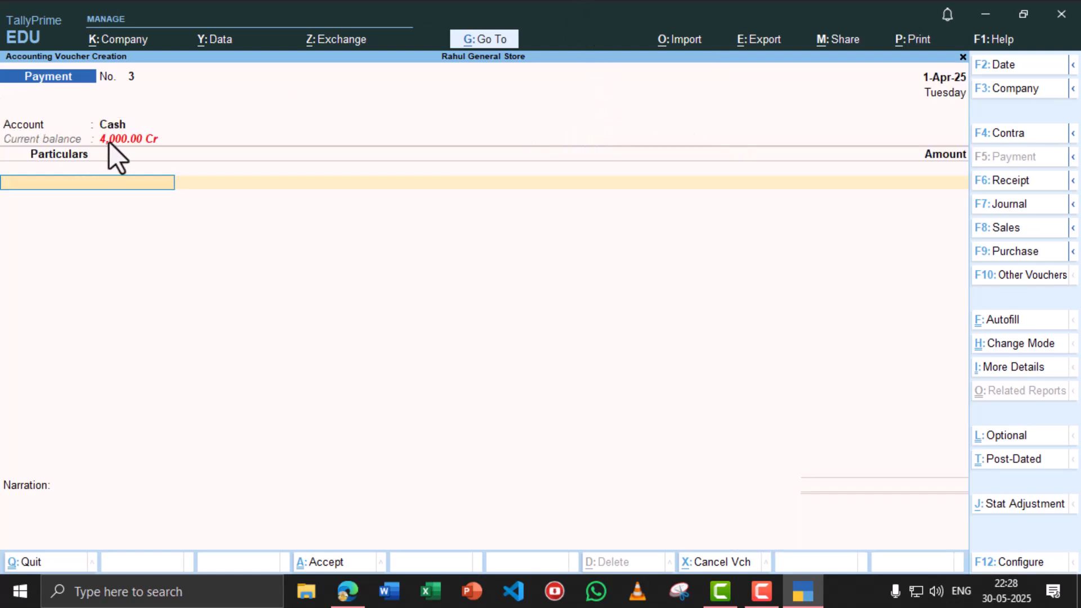
{"action": "left_click", "coordinate": [347, 591]}
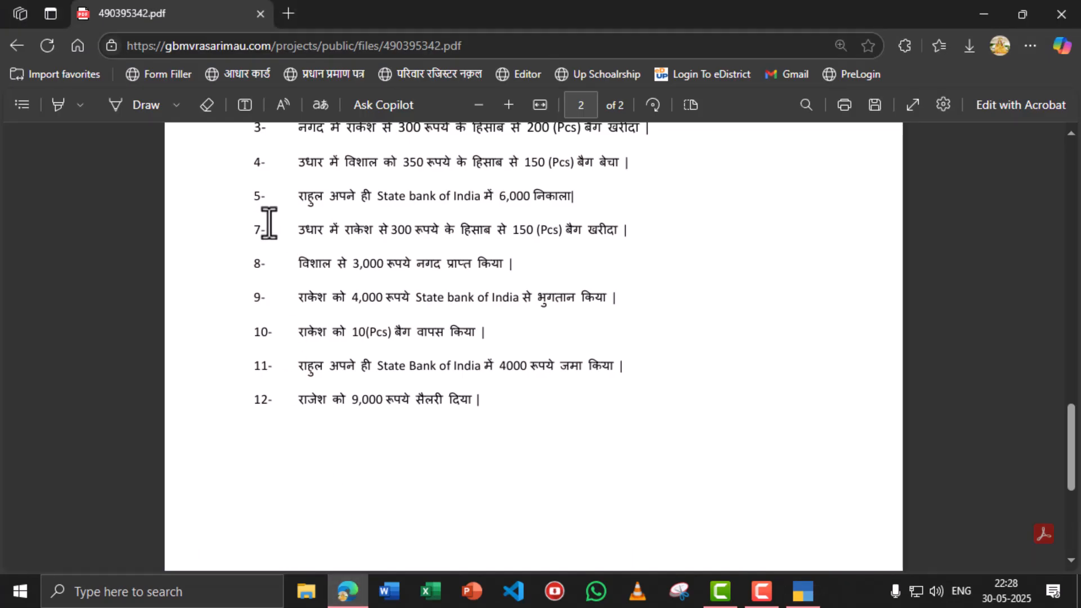
{"action": "scroll", "coordinate": [379, 234], "scroll_direction": "up", "scroll_amount": 3}
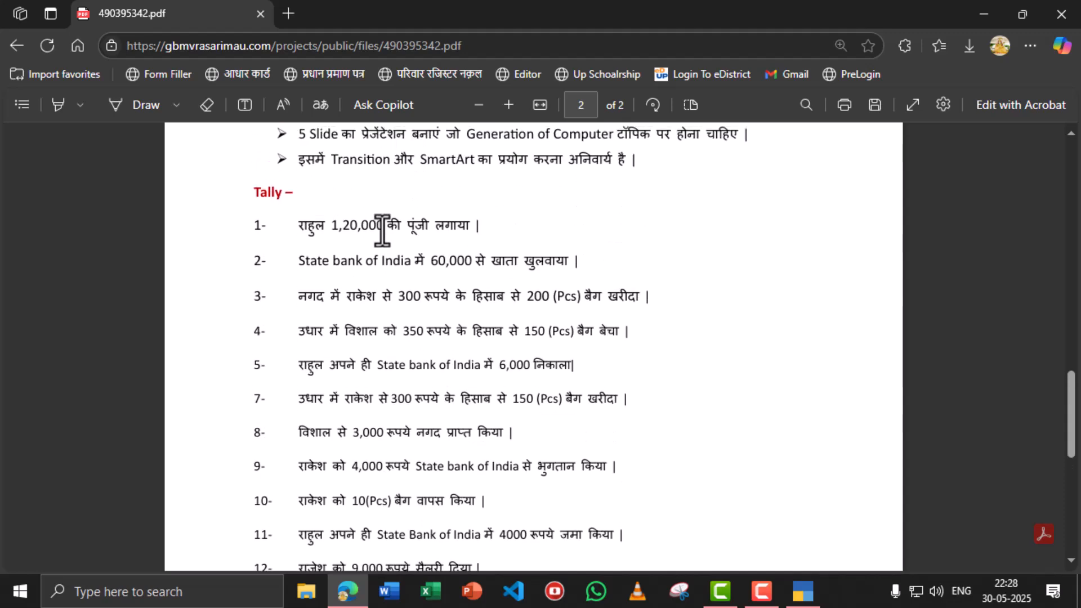
{"action": "scroll", "coordinate": [382, 241], "scroll_direction": "down", "scroll_amount": 1}
{"action": "scroll", "coordinate": [382, 241], "scroll_direction": "down", "scroll_amount": 1}
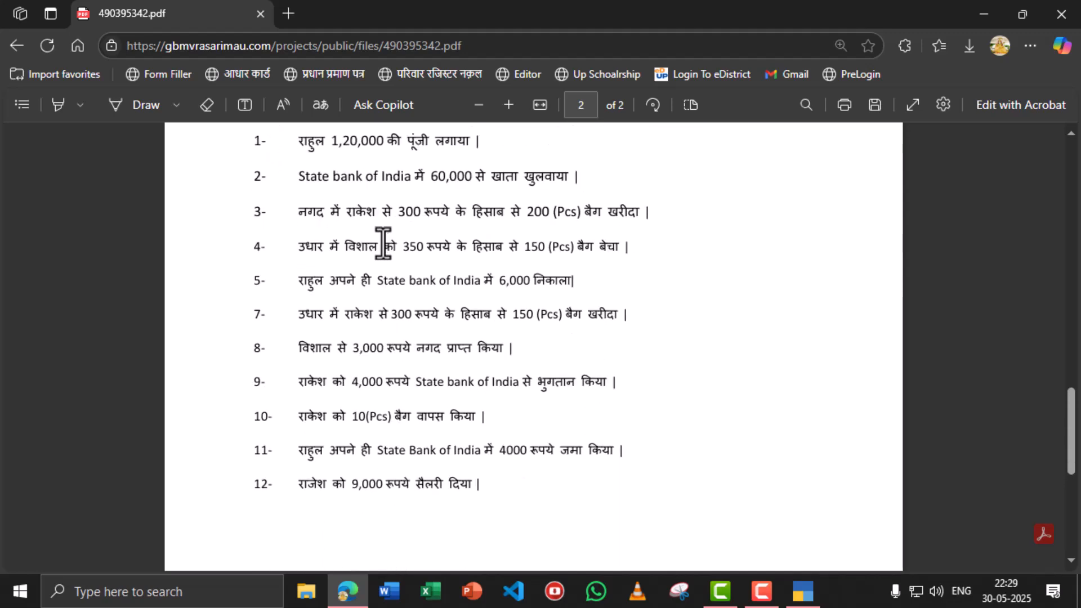
{"action": "scroll", "coordinate": [384, 242], "scroll_direction": "up", "scroll_amount": 3}
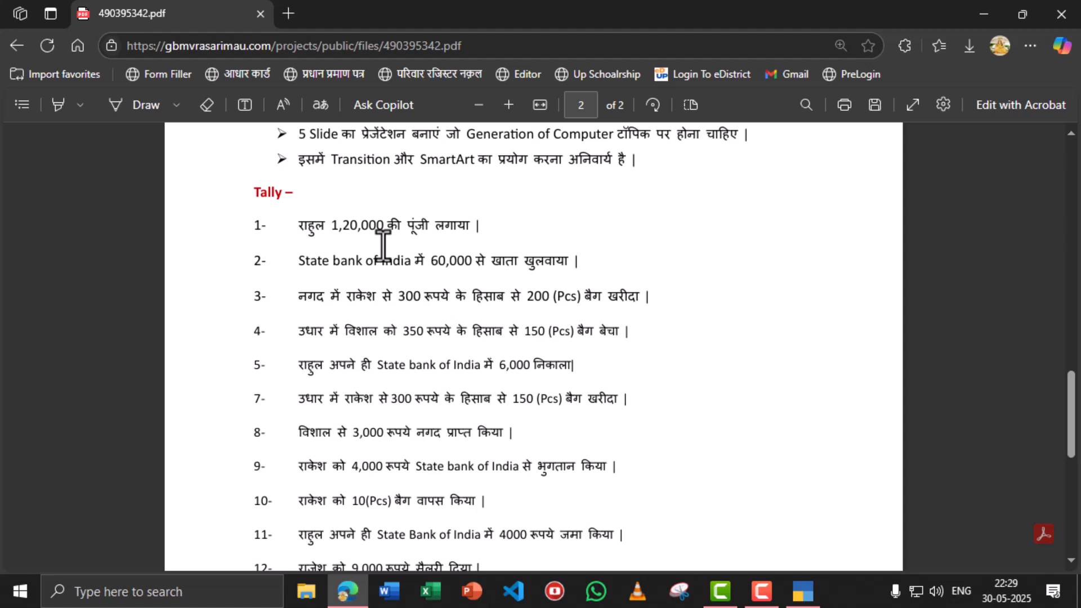
{"action": "scroll", "coordinate": [384, 246], "scroll_direction": "down", "scroll_amount": 3}
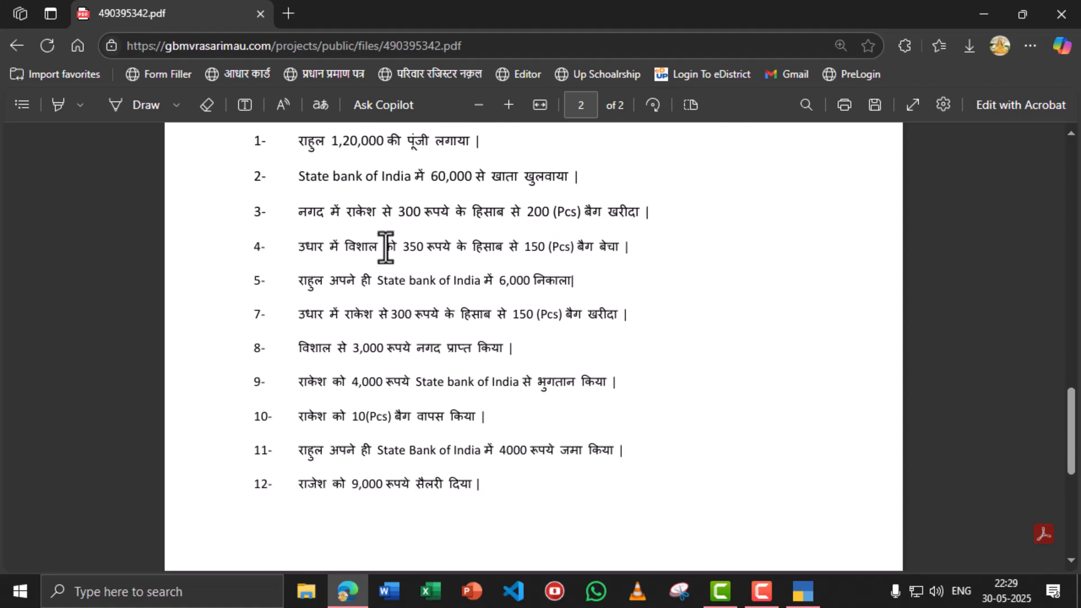